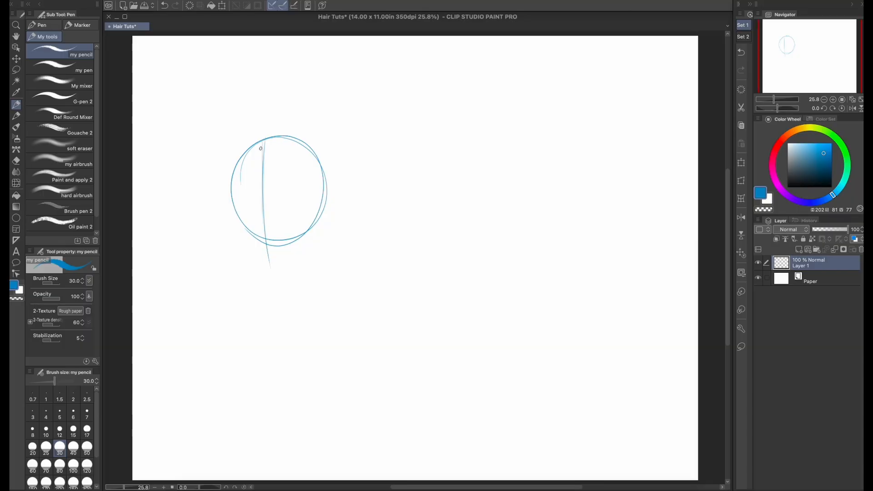
- Extend the blue head circle with a centre line and a tapering jaw and chin, and draw the brow over the eye
mouse_move(262, 168)
left_mouse_down()
mouse_move(274, 290)
mouse_move(272, 273)
left_mouse_up()
mouse_move(239, 233)
left_mouse_down()
mouse_move(244, 257)
mouse_move(272, 282)
left_mouse_up()
left_click_drag(241, 252, 273, 285)
mouse_move(274, 285)
left_mouse_down()
mouse_move(310, 251)
mouse_move(326, 205)
mouse_move(321, 223)
left_mouse_up()
left_click_drag(238, 215, 273, 284)
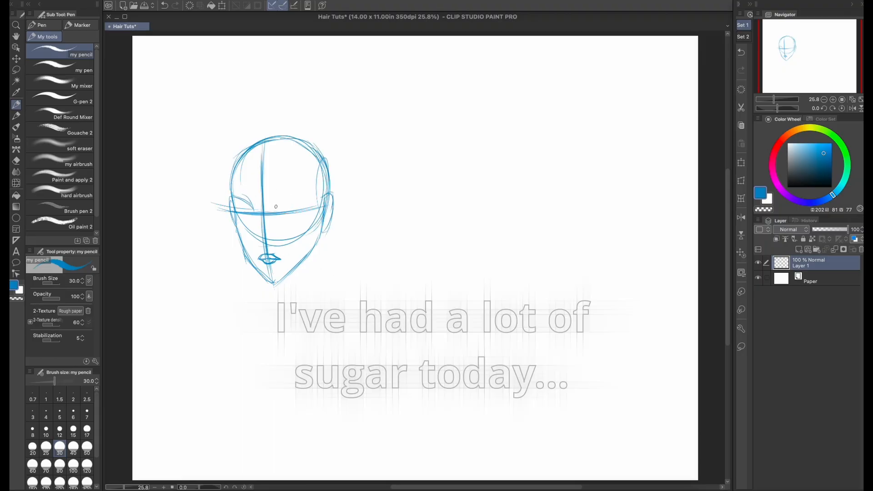
left_click_drag(276, 207, 305, 195)
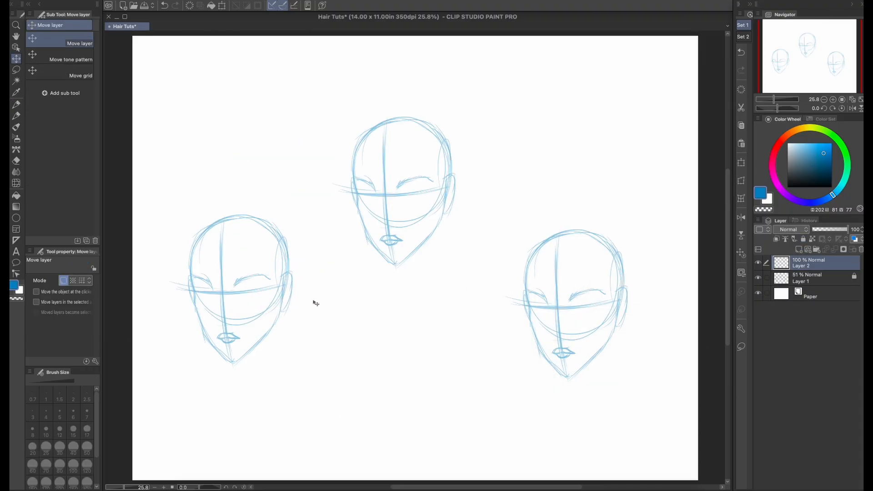
- Choose the my pencil brush, undo the test stroke on the top head, and set the drawing colour to magenta
left_click(16, 104)
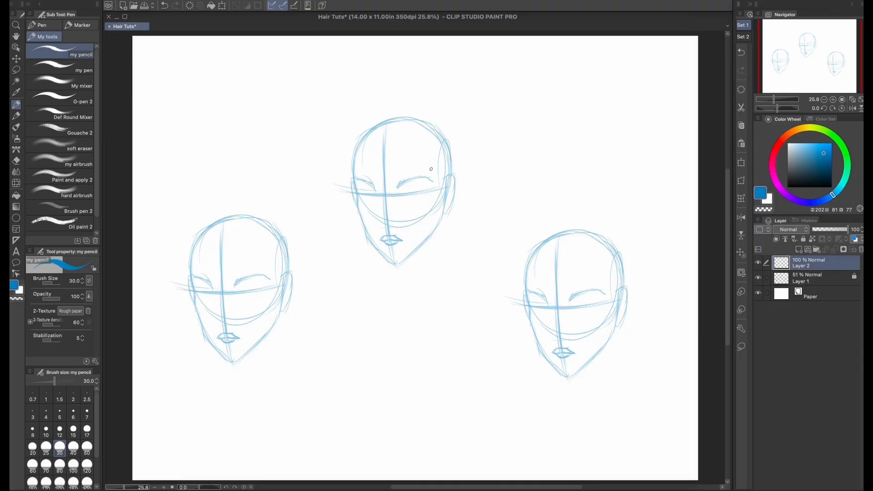
left_click_drag(381, 165, 374, 182)
key("ctrl+z")
left_click(779, 186)
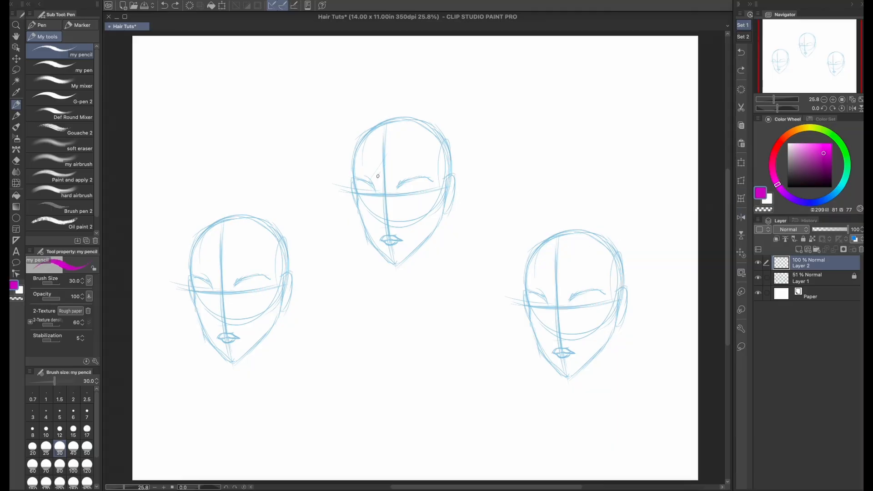
- Try a voluminous swept-up hairstyle with short sides in magenta on the top head
mouse_move(348, 144)
left_mouse_down()
mouse_move(413, 111)
mouse_move(339, 197)
left_mouse_up()
mouse_move(373, 112)
left_mouse_down()
mouse_move(343, 158)
mouse_move(350, 132)
mouse_move(427, 109)
mouse_move(458, 146)
left_mouse_up()
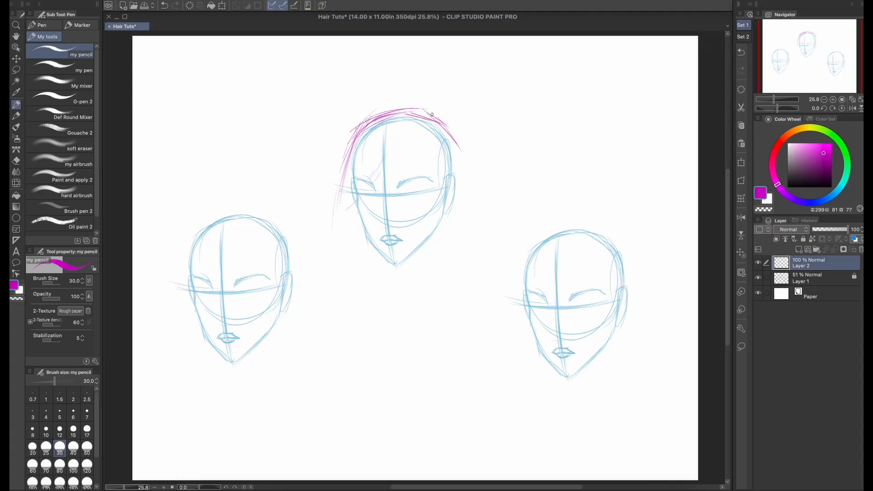
left_click_drag(435, 103, 389, 145)
mouse_move(427, 109)
left_mouse_down()
mouse_move(355, 153)
mouse_move(416, 143)
left_mouse_up()
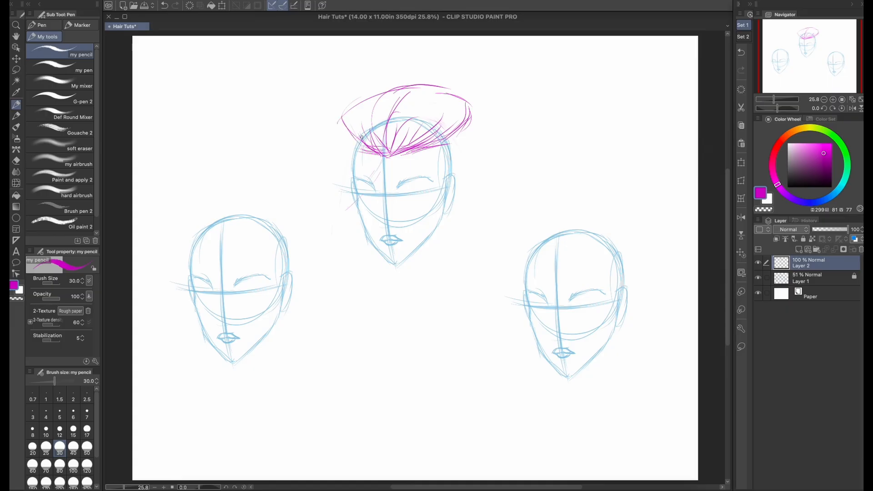
mouse_move(362, 137)
left_mouse_down()
mouse_move(349, 103)
mouse_move(393, 140)
mouse_move(342, 121)
mouse_move(400, 90)
left_mouse_up()
mouse_move(356, 113)
left_mouse_down()
mouse_move(416, 83)
mouse_move(405, 89)
mouse_move(468, 113)
left_mouse_up()
mouse_move(421, 90)
left_mouse_down()
mouse_move(478, 120)
mouse_move(445, 145)
left_mouse_up()
left_click_drag(450, 134, 420, 154)
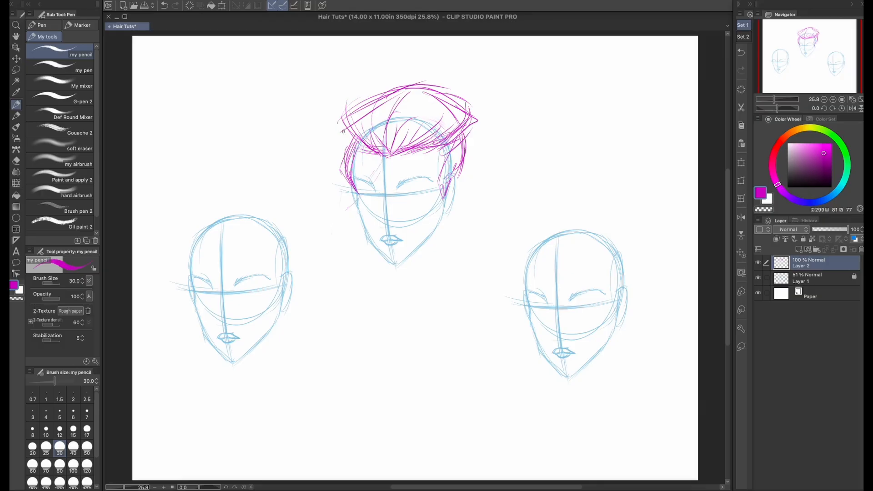
left_click_drag(341, 132, 408, 91)
left_click_drag(389, 126, 382, 109)
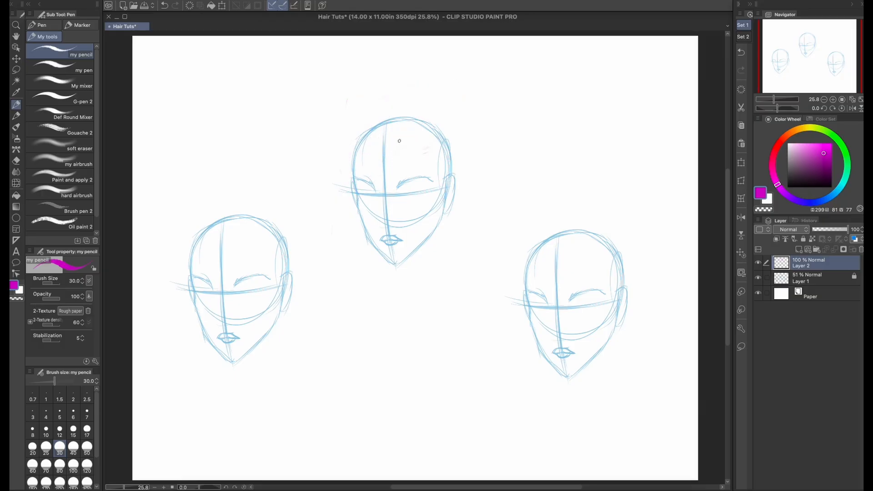
- Sketch long magenta hair falling from the forehead parting down the left side of the top head's face
mouse_move(387, 149)
left_mouse_down()
mouse_move(358, 137)
mouse_move(389, 148)
mouse_move(344, 148)
mouse_move(383, 145)
mouse_move(339, 165)
left_mouse_up()
left_click_drag(378, 137, 345, 249)
left_click_drag(352, 157, 356, 288)
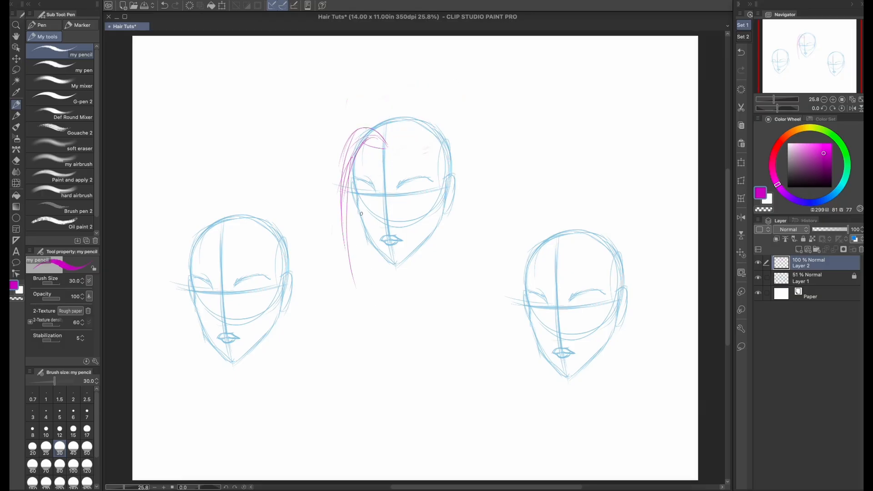
left_click_drag(351, 165, 345, 266)
- Sketch the hair sweeping from the parting over the right temple and down past the jaw
mouse_move(387, 145)
left_mouse_down()
mouse_move(395, 110)
mouse_move(439, 125)
left_mouse_up()
mouse_move(387, 143)
left_mouse_down()
mouse_move(435, 108)
mouse_move(446, 111)
mouse_move(400, 98)
mouse_move(394, 153)
mouse_move(435, 114)
left_mouse_up()
left_click_drag(422, 125, 456, 265)
mouse_move(385, 150)
left_mouse_down()
mouse_move(431, 141)
mouse_move(450, 200)
left_mouse_up()
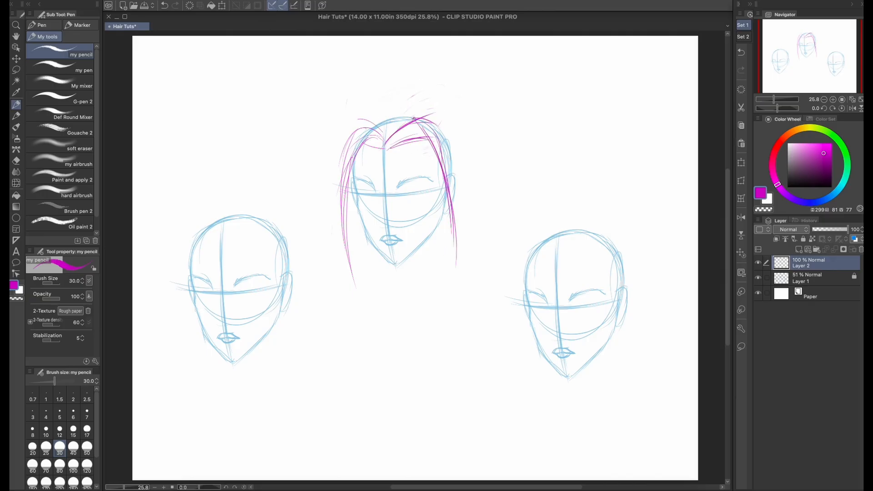
mouse_move(414, 119)
left_mouse_down()
mouse_move(451, 136)
mouse_move(455, 200)
left_mouse_up()
left_click_drag(441, 125, 459, 275)
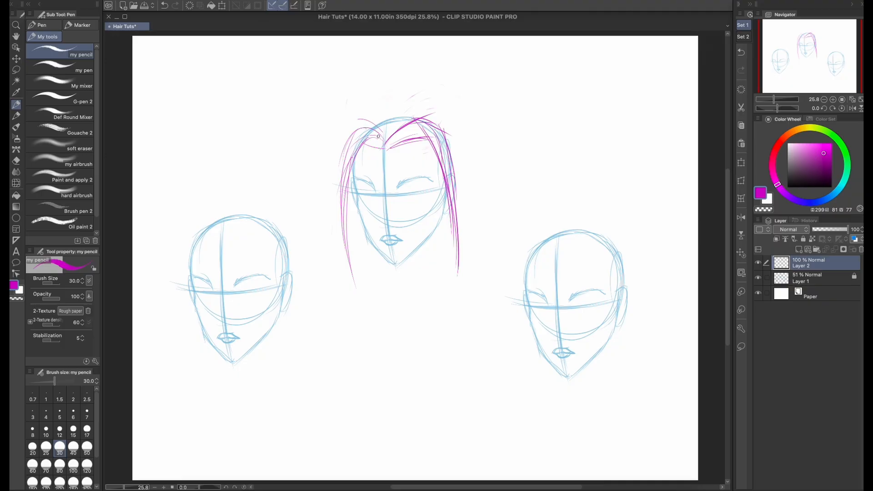
- Thicken the hair at the parting and crown and extend the lengths on both sides below the chin
mouse_move(378, 131)
left_mouse_down()
mouse_move(342, 177)
mouse_move(347, 185)
left_mouse_up()
mouse_move(361, 119)
left_mouse_down()
mouse_move(345, 148)
mouse_move(339, 194)
mouse_move(384, 140)
left_mouse_up()
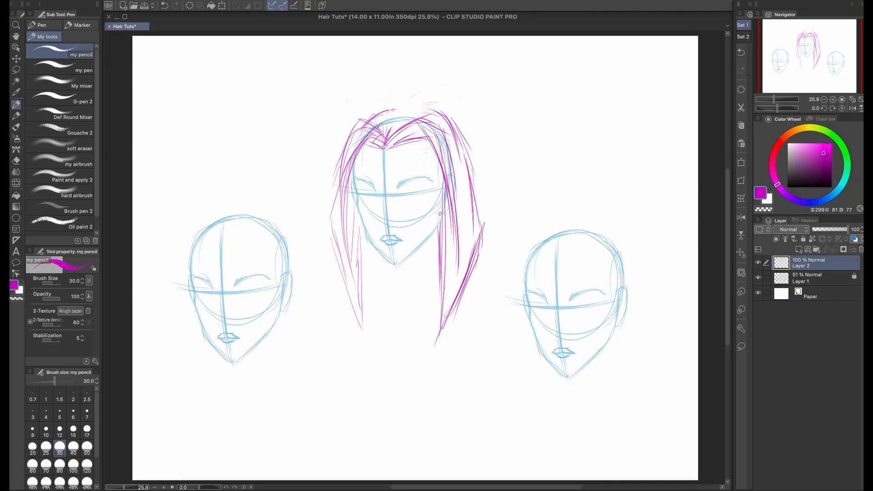
left_click_drag(440, 217, 437, 301)
left_click_drag(355, 172, 361, 300)
left_click_drag(362, 194, 367, 338)
left_click_drag(335, 228, 365, 325)
mouse_move(450, 118)
left_mouse_down()
mouse_move(477, 178)
mouse_move(480, 231)
left_mouse_up()
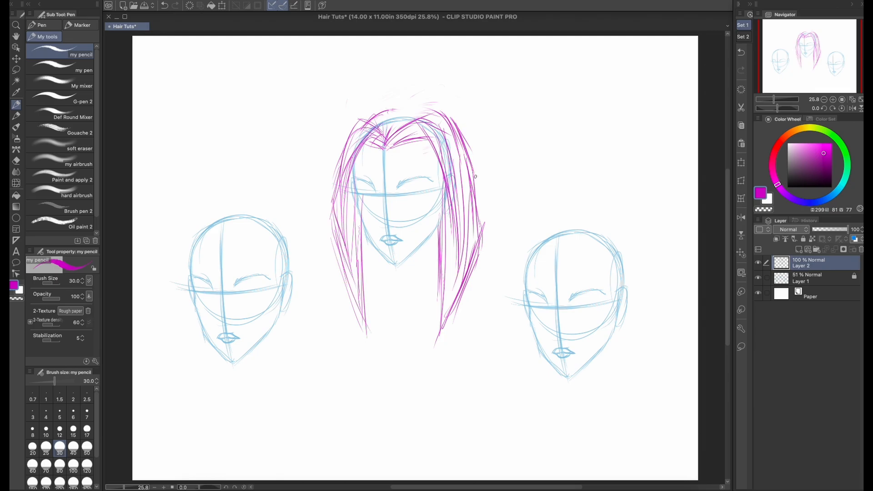
left_click_drag(403, 116, 441, 113)
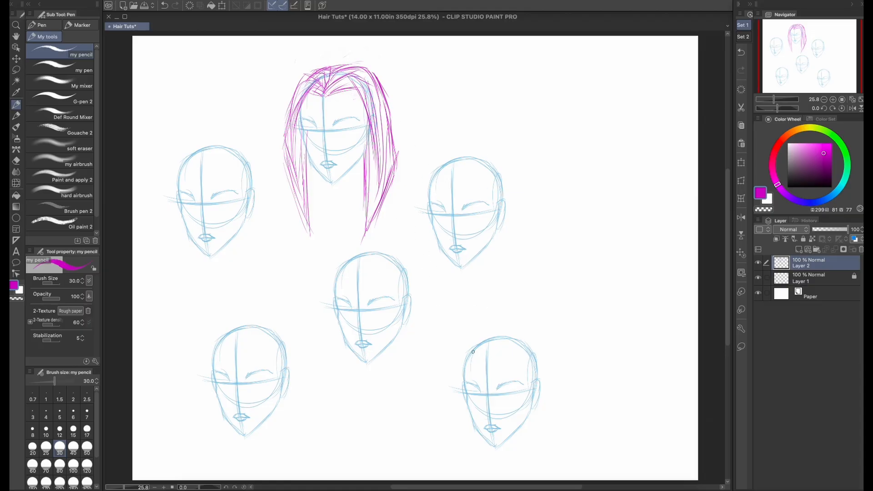
- Strengthen the right outer contour of the long parted hairstyle
left_click_drag(371, 72, 395, 144)
left_click_drag(388, 107, 395, 169)
left_click_drag(390, 125, 394, 159)
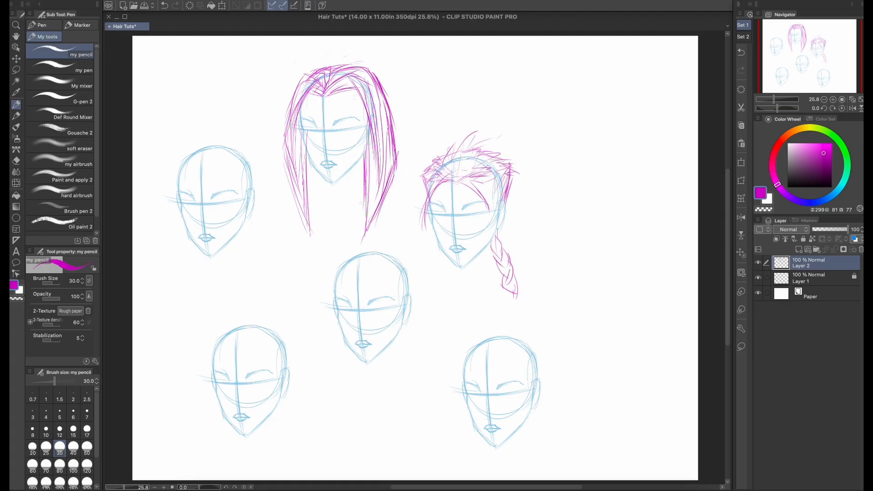
- Sketch the hairline and face-framing locks sweeping to both sides on the upper-left head
left_click_drag(214, 207, 236, 181)
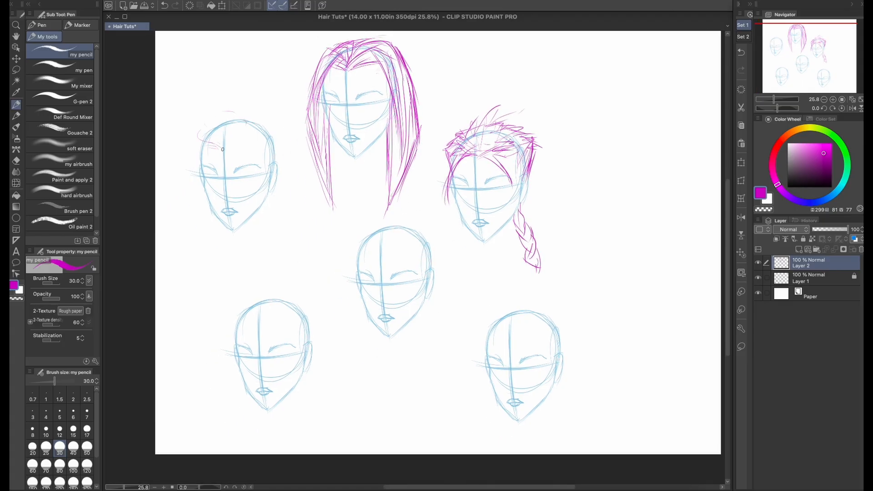
left_click_drag(236, 144, 275, 194)
left_click_drag(218, 144, 190, 191)
left_click_drag(250, 141, 292, 200)
- Draw a tall, full updo above the upper-left head with loose wavy strands hanging beside the face
mouse_move(218, 135)
left_mouse_down()
mouse_move(185, 175)
mouse_move(239, 113)
left_mouse_up()
mouse_move(238, 114)
left_mouse_down()
mouse_move(282, 140)
mouse_move(245, 81)
left_mouse_up()
left_click_drag(228, 109, 303, 150)
left_click_drag(254, 119, 301, 159)
left_click_drag(200, 121, 213, 73)
left_click_drag(245, 114, 274, 84)
mouse_move(222, 127)
left_mouse_down()
mouse_move(187, 182)
mouse_move(211, 262)
left_mouse_up()
left_click_drag(262, 186, 269, 268)
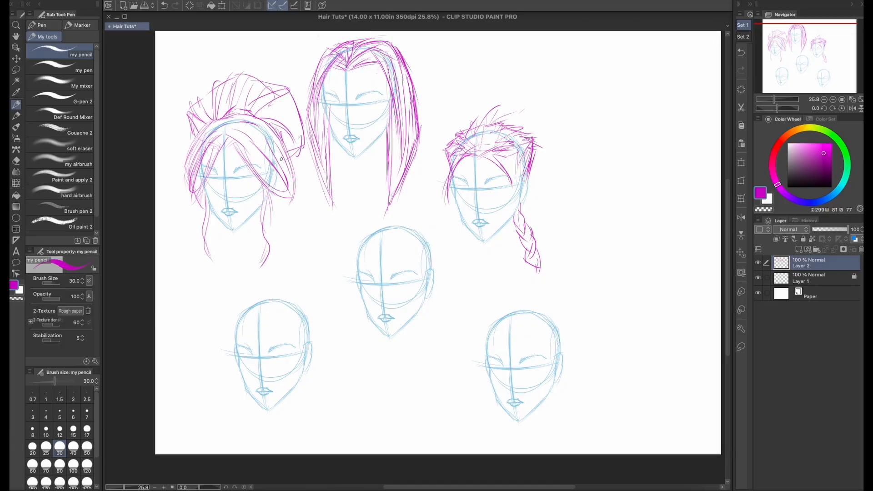
- Reinforce the swept face-framing locks and side contours of the updo
left_click_drag(252, 142, 284, 193)
left_click_drag(225, 132, 184, 184)
mouse_move(268, 129)
left_mouse_down()
mouse_move(234, 169)
mouse_move(190, 199)
left_mouse_up()
left_click_drag(278, 137, 290, 204)
- Sketch a round topknot and the pulled-back crown outline on the lower-left head
mouse_move(255, 324)
left_mouse_down()
mouse_move(231, 358)
mouse_move(289, 291)
left_mouse_up()
mouse_move(272, 293)
left_mouse_down()
mouse_move(314, 320)
mouse_move(302, 366)
left_mouse_up()
mouse_move(263, 289)
left_mouse_down()
mouse_move(287, 278)
mouse_move(297, 255)
left_mouse_up()
mouse_move(263, 268)
left_mouse_down()
mouse_move(280, 259)
mouse_move(279, 290)
left_mouse_up()
left_click_drag(292, 295, 317, 334)
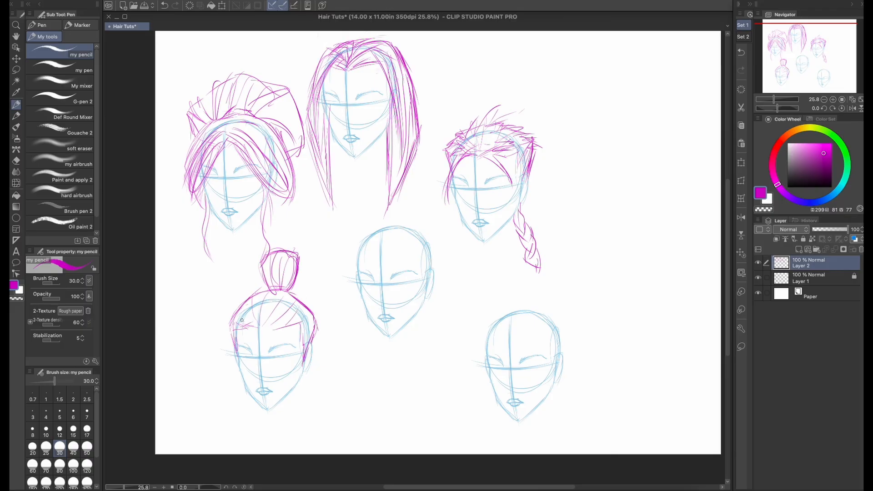
- Add the hairline, a thicker right contour and loose strands beside the face to the topknot hairstyle
left_click_drag(234, 324, 259, 328)
left_click_drag(302, 322, 270, 328)
left_click_drag(293, 294, 318, 328)
left_click_drag(305, 369, 303, 409)
left_click_drag(239, 364, 244, 405)
left_click_drag(260, 329, 260, 352)
- Unlock Layer 1, lasso the middle head and move it slightly lower on the canvas
left_click(808, 278)
left_click(803, 239)
left_click(16, 69)
left_click_drag(387, 216, 392, 215)
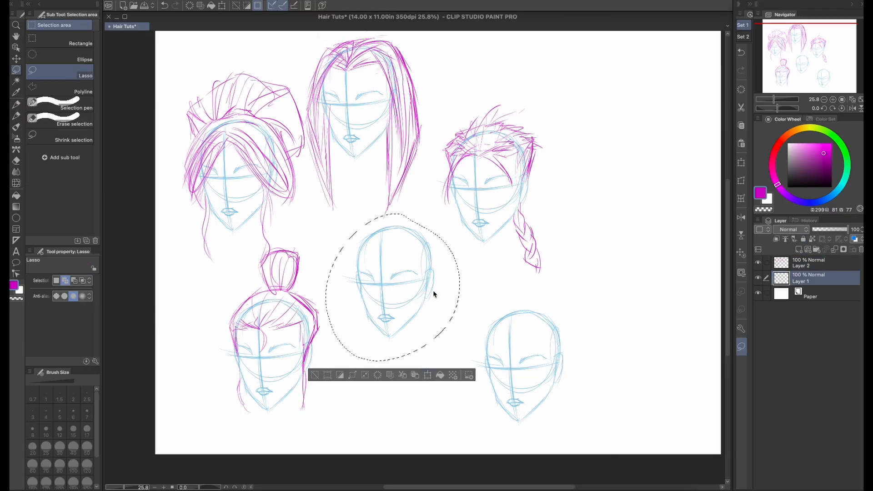
mouse_move(394, 275)
left_mouse_down()
mouse_move(395, 309)
mouse_move(405, 315)
left_mouse_up()
left_click(423, 409)
- On Layer 2, sketch a straight fringe, crown and first side strands on the middle head with my pencil
left_click(808, 263)
left_click(15, 104)
left_click_drag(355, 307, 407, 275)
mouse_move(375, 289)
left_mouse_down()
mouse_move(371, 318)
mouse_move(377, 257)
mouse_move(417, 254)
left_mouse_up()
left_click_drag(410, 277, 426, 308)
left_click_drag(355, 291, 357, 395)
mouse_move(417, 257)
left_mouse_down()
mouse_move(437, 295)
mouse_move(439, 346)
left_mouse_up()
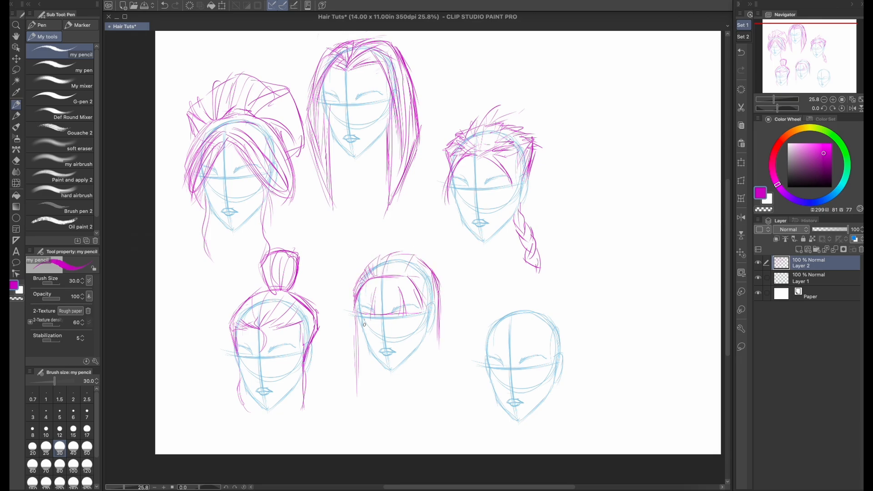
- Draw long straight hair down both sides of the middle head, ending below the chin
left_click_drag(357, 313, 358, 416)
left_click_drag(423, 300, 429, 381)
left_click_drag(366, 386, 390, 366)
left_click_drag(438, 293, 448, 376)
left_click_drag(425, 344, 419, 415)
left_click_drag(365, 350, 362, 421)
left_click_drag(355, 395, 357, 282)
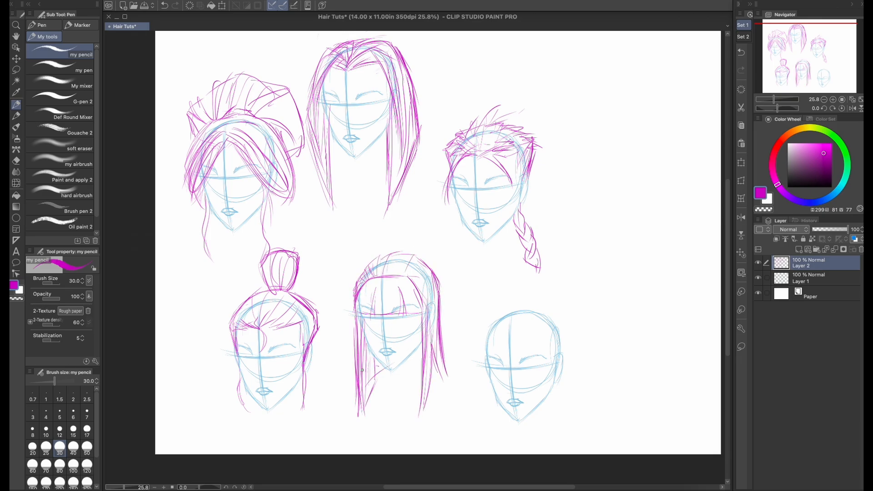
- Thicken the fringe and the crown outline of the middle head's straight hairstyle
left_click_drag(349, 320, 375, 278)
left_click_drag(397, 288, 402, 321)
left_click_drag(359, 284, 405, 255)
left_click_drag(406, 281, 427, 311)
left_click_drag(407, 258, 441, 287)
- Reinforce the right length of the straight hair and add the neck and hair strands beneath the chin
left_click_drag(434, 287, 447, 385)
left_click_drag(416, 350, 415, 372)
left_click_drag(386, 367, 393, 394)
mouse_move(400, 392)
left_mouse_down()
mouse_move(429, 365)
mouse_move(363, 406)
left_mouse_up()
left_click_drag(392, 357, 374, 376)
- Save the drawing as Hair Tuts in CLIP STUDIO FORMAT in the 2025 Native CLPs folder
key("super+s")
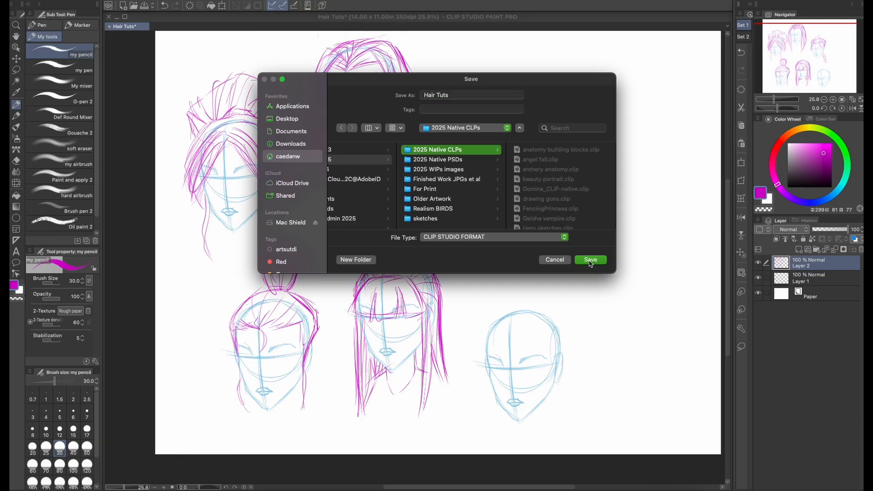
key("Return")
- Sketch the outline of a rounded chin-length bob with a fringe on the lower-right head
mouse_move(475, 389)
left_mouse_down()
mouse_move(577, 341)
mouse_move(557, 399)
left_mouse_up()
left_click_drag(470, 368, 493, 399)
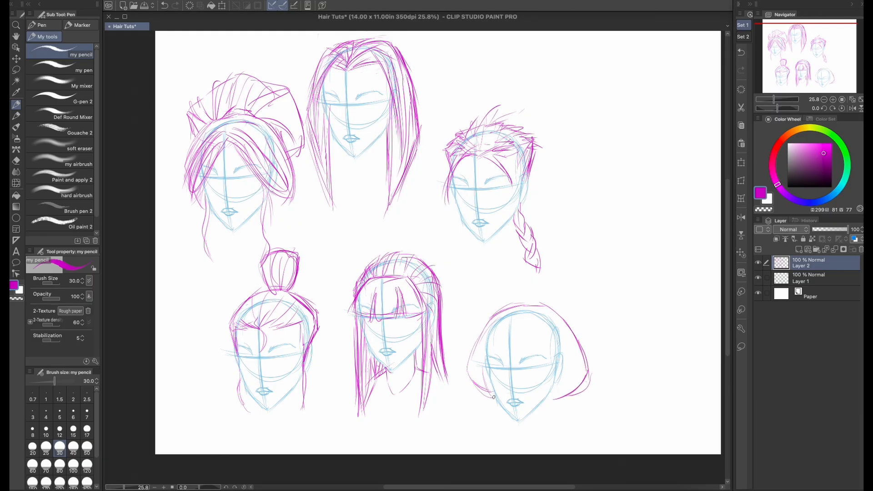
left_click_drag(558, 344, 550, 400)
mouse_move(522, 326)
left_mouse_down()
mouse_move(485, 353)
mouse_move(505, 322)
left_mouse_up()
left_click_drag(502, 319, 566, 326)
- Strengthen the bob's crown and outer contours and add the inner edges beside the cheeks
left_click_drag(552, 306, 588, 372)
left_click_drag(521, 307, 469, 373)
left_click_drag(494, 319, 491, 398)
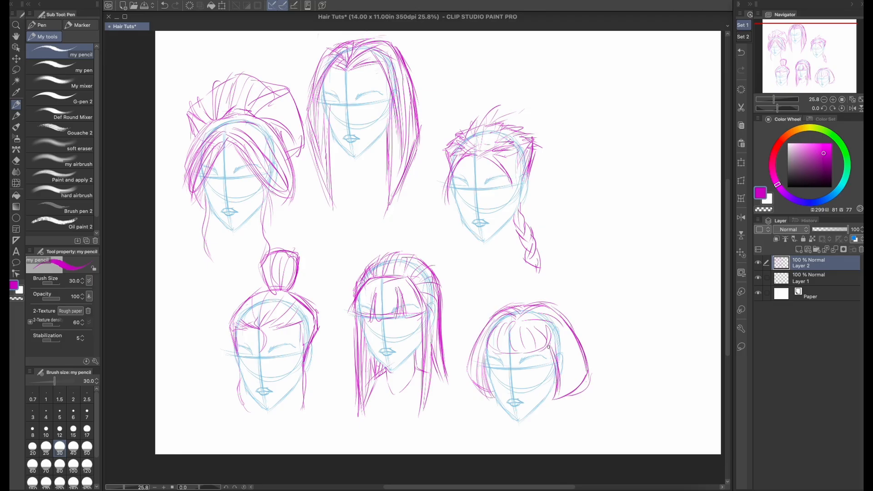
left_click_drag(551, 346, 543, 413)
left_click_drag(489, 357, 499, 413)
left_click_drag(564, 319, 586, 371)
mouse_move(554, 320)
left_mouse_down()
mouse_move(578, 375)
mouse_move(485, 353)
left_mouse_up()
left_click_drag(544, 321, 501, 317)
- Select Layer 1 together with Layer 2, scale all the heads down slightly and shift them to free space at the right
left_click(828, 274, "shift")
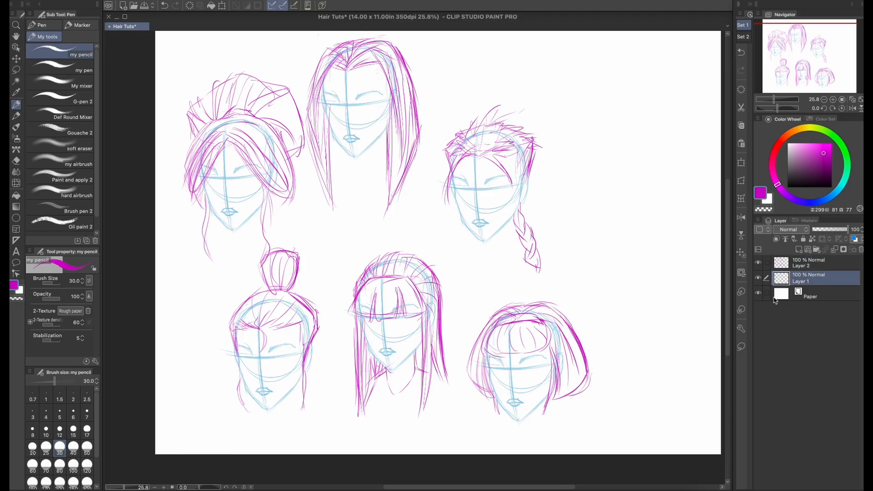
key("super+t")
left_click_drag(592, 423, 570, 402)
left_click_drag(454, 363, 438, 396)
left_click(391, 448)
- Lasso the base head under the bob, copy it, and place pasted copies in the empty area at the canvas's right
key("m")
left_click_drag(468, 309, 464, 314)
key("super+c")
key("super+v")
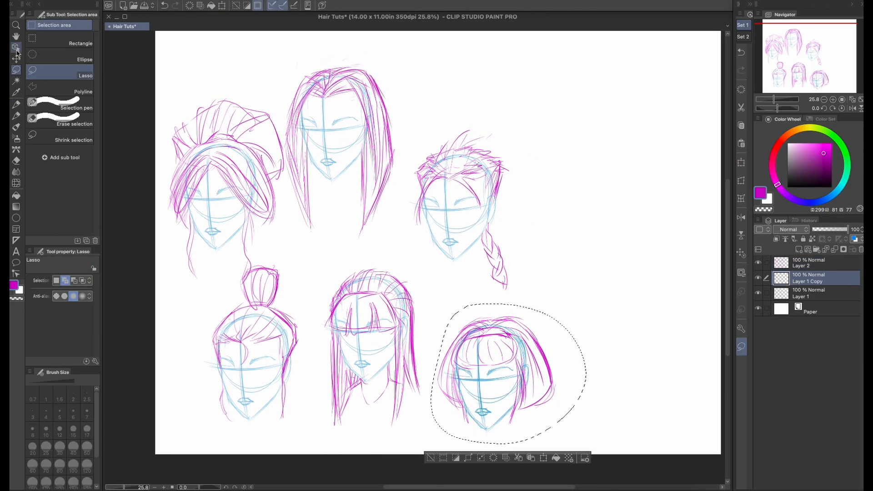
key("super+d")
key("k")
key("super+v")
mouse_move(488, 377)
left_mouse_down()
mouse_move(610, 318)
mouse_move(598, 152)
mouse_move(556, 209)
mouse_move(587, 99)
mouse_move(645, 127)
left_mouse_up()
- Make Layer 2 active, save the file and return to the my pencil brush
left_click(835, 266)
key("super+s")
key("p")
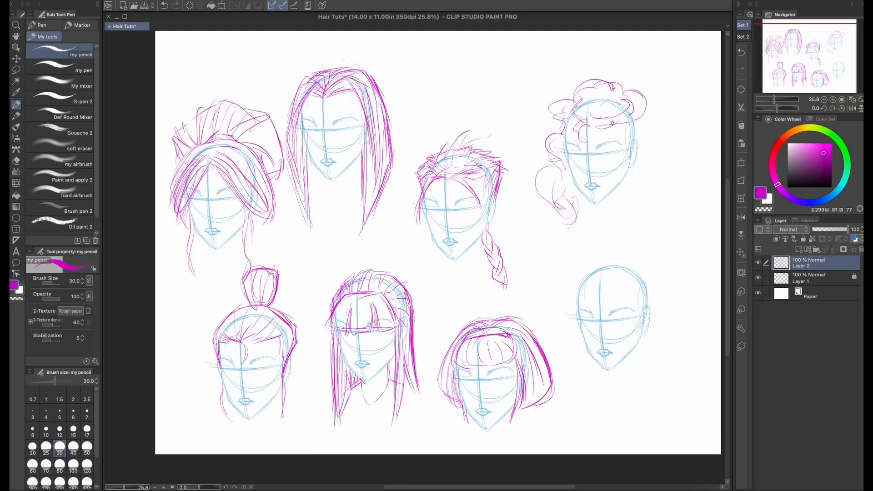
- Sketch voluminous curly hair around the crown and down both sides of the upper-right head
mouse_move(632, 186)
left_mouse_down()
mouse_move(647, 156)
mouse_move(638, 241)
left_mouse_up()
left_click_drag(559, 127, 568, 227)
mouse_move(555, 107)
left_mouse_down()
mouse_move(623, 120)
mouse_move(646, 218)
left_mouse_up()
mouse_move(570, 102)
left_mouse_down()
mouse_move(593, 87)
mouse_move(624, 110)
left_mouse_up()
left_click_drag(573, 95, 563, 131)
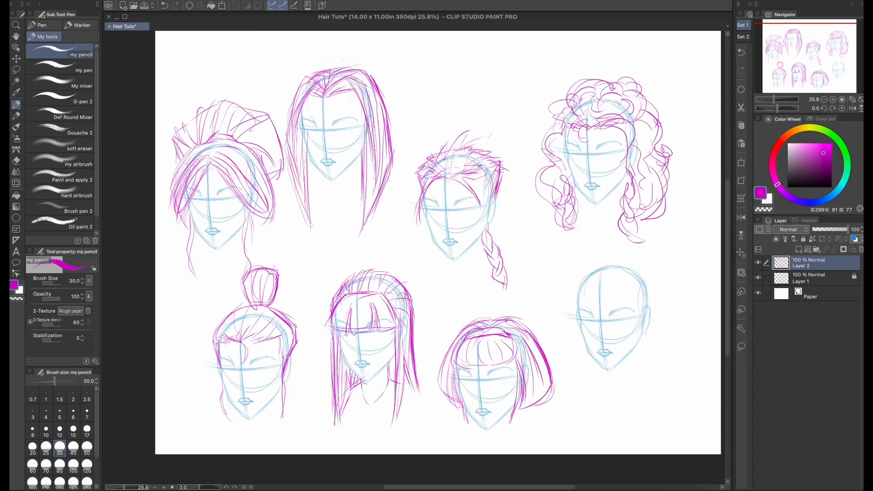
- Sketch hair over the crown, forehead and sides of the remaining bare head at the lower right
left_click_drag(595, 296, 584, 377)
left_click_drag(591, 263, 566, 348)
mouse_move(607, 284)
left_mouse_down()
mouse_move(650, 314)
mouse_move(609, 260)
left_mouse_up()
left_click_drag(604, 259, 654, 309)
left_click_drag(655, 279, 632, 327)
left_click_drag(618, 291, 653, 273)
mouse_move(591, 263)
left_mouse_down()
mouse_move(577, 336)
mouse_move(568, 268)
left_mouse_up()
mouse_move(593, 300)
left_mouse_down()
mouse_move(582, 395)
mouse_move(564, 384)
left_mouse_up()
left_click_drag(659, 278, 620, 327)
left_click_drag(591, 254, 657, 282)
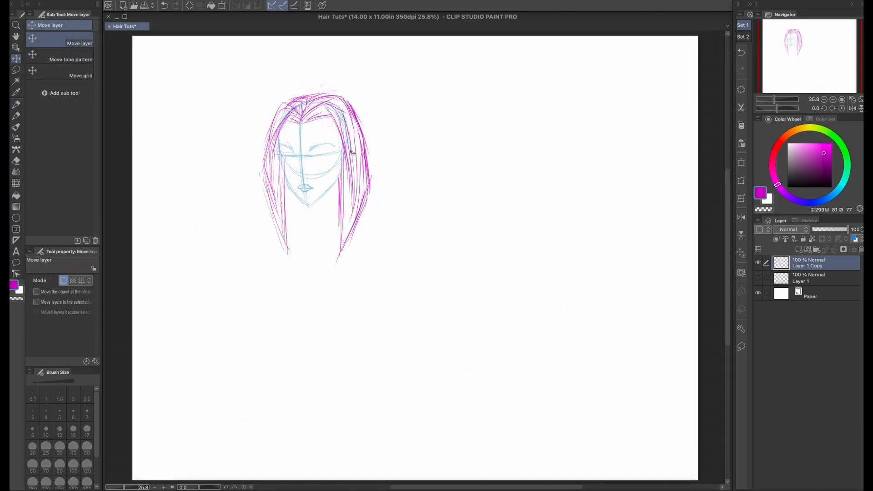
- Move the copied long-haired head to the canvas's upper-left corner, lock its layer and add a new raster layer above
mouse_move(347, 150)
left_mouse_down()
mouse_move(227, 135)
mouse_move(243, 131)
left_mouse_up()
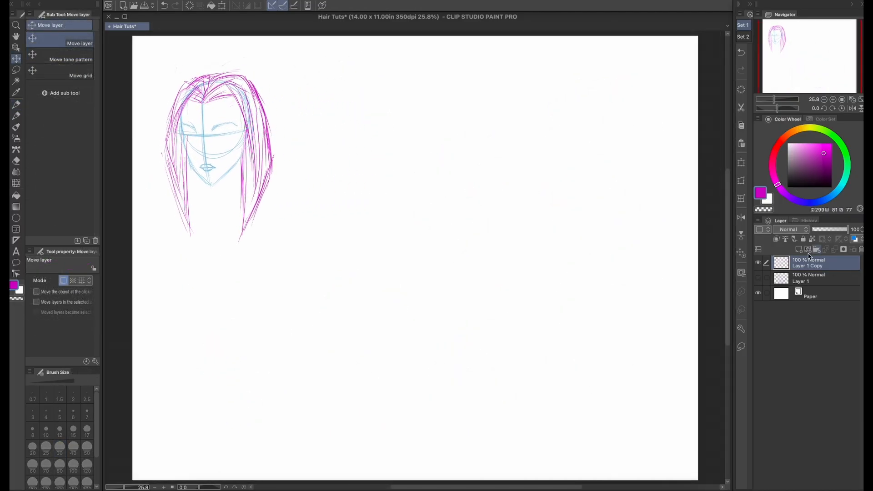
left_click(804, 240)
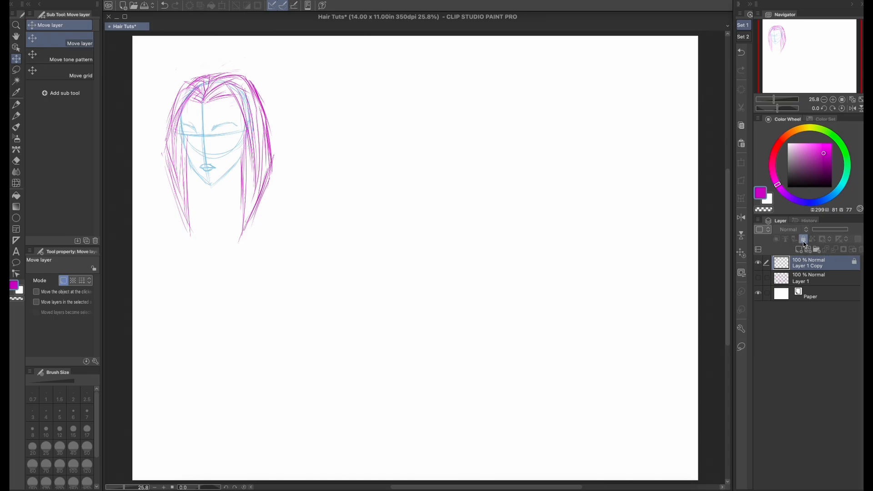
left_click(799, 250)
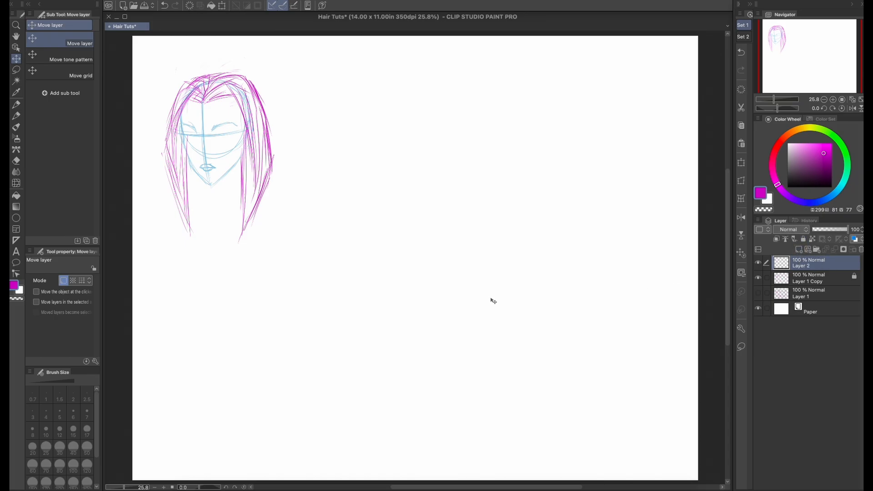
- With my pencil, sketch a large head circle in the middle of the canvas, switching the drawing colour to blue
left_click(17, 107)
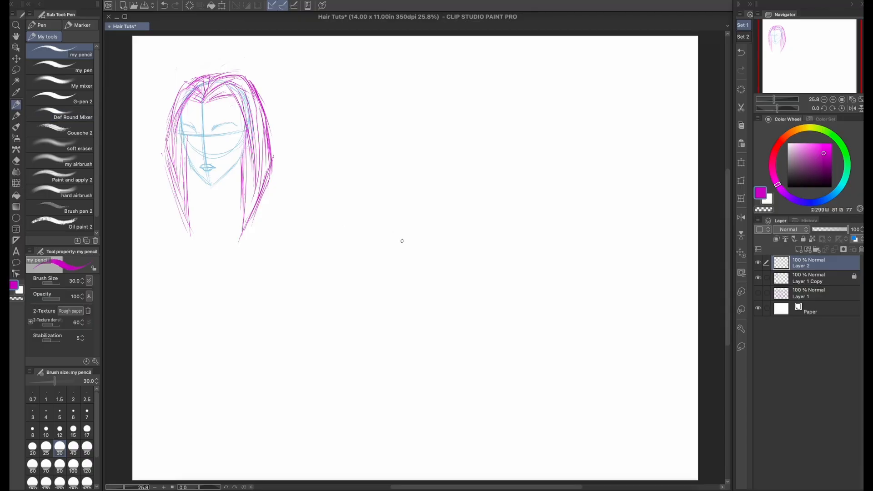
left_click_drag(417, 159, 352, 255)
left_click(833, 195)
mouse_move(403, 287)
left_mouse_down()
mouse_move(438, 152)
mouse_move(346, 175)
mouse_move(353, 277)
mouse_move(444, 275)
mouse_move(448, 161)
mouse_move(391, 277)
left_mouse_up()
- Draw the vertical centre line through the large circle and extend it below for the chin
left_click_drag(406, 146, 407, 333)
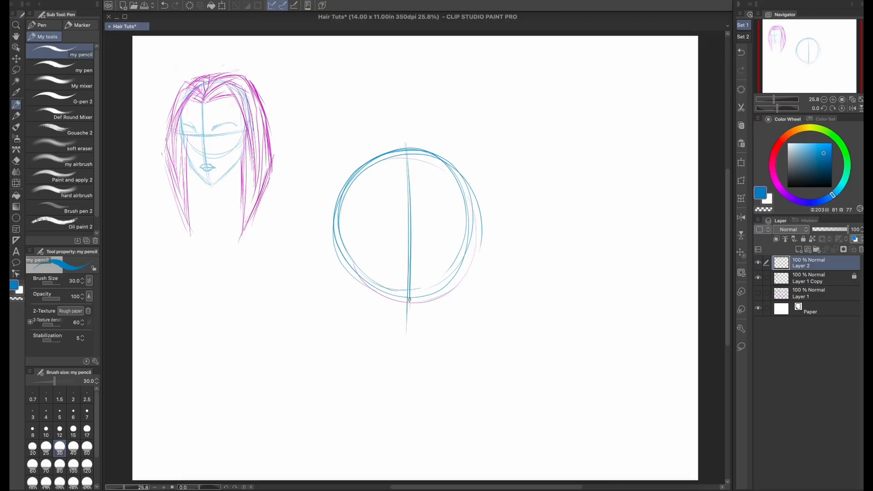
left_click_drag(407, 166, 415, 344)
left_click_drag(413, 193, 414, 372)
left_click_drag(410, 293, 409, 367)
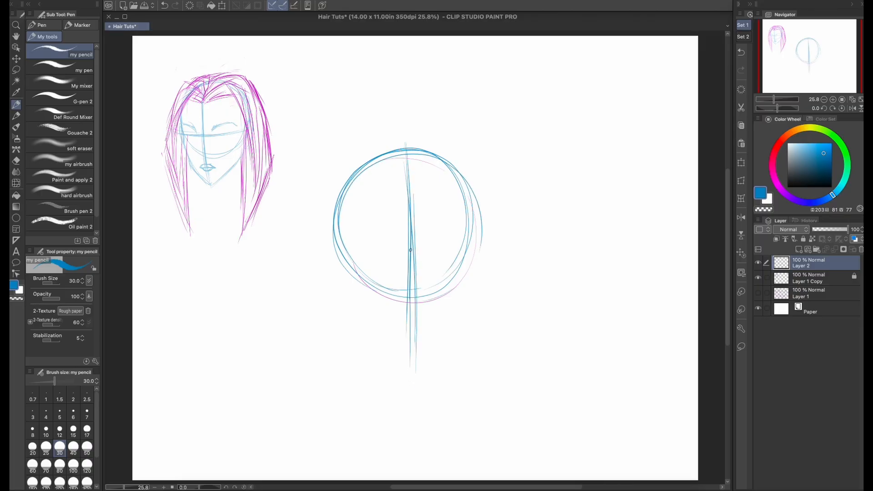
- Extend the centre line past the chin and sketch the jaw from the circle's left side down to the chin and up again
left_click_drag(415, 248, 413, 382)
left_click_drag(349, 270, 350, 304)
left_click_drag(339, 250, 345, 307)
mouse_move(340, 274)
left_mouse_down()
mouse_move(347, 320)
mouse_move(343, 293)
left_mouse_up()
mouse_move(342, 295)
left_mouse_down()
mouse_move(355, 336)
mouse_move(387, 362)
left_mouse_up()
mouse_move(359, 328)
left_mouse_down()
mouse_move(403, 366)
mouse_move(422, 371)
mouse_move(454, 338)
left_mouse_up()
left_click_drag(423, 370, 474, 311)
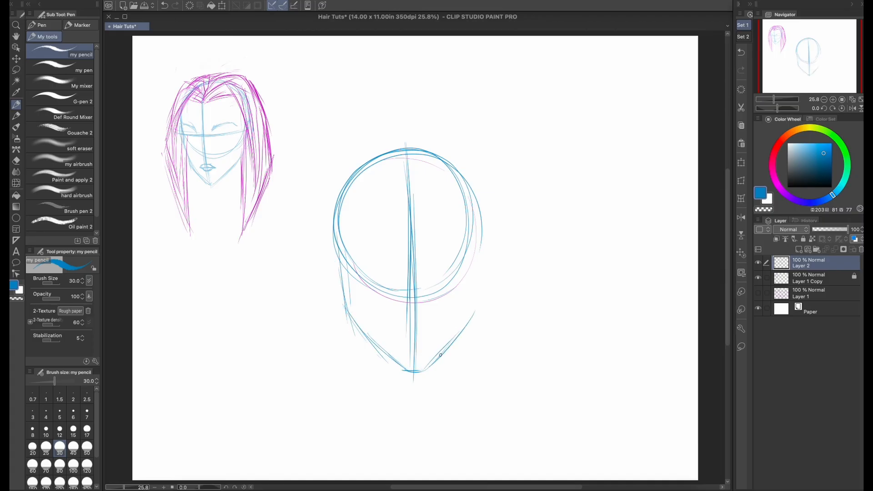
- Connect the right jaw to the circle, then reinforce both sides of the face and the upper-left skull outline
left_click_drag(477, 268, 463, 329)
mouse_move(478, 244)
left_mouse_down()
mouse_move(464, 328)
mouse_move(473, 283)
left_mouse_up()
left_click_drag(337, 244, 351, 328)
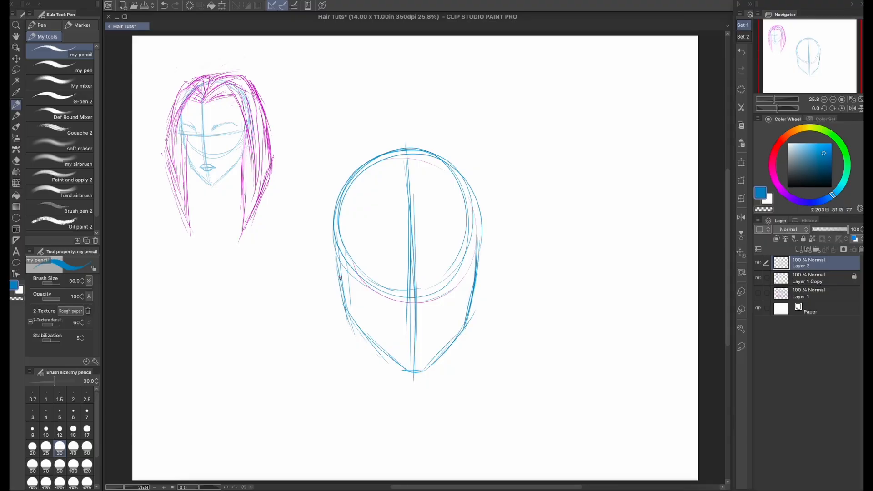
mouse_move(337, 258)
left_mouse_down()
mouse_move(354, 327)
mouse_move(394, 361)
left_mouse_up()
mouse_move(470, 313)
left_mouse_down()
mouse_move(425, 372)
mouse_move(429, 366)
left_mouse_up()
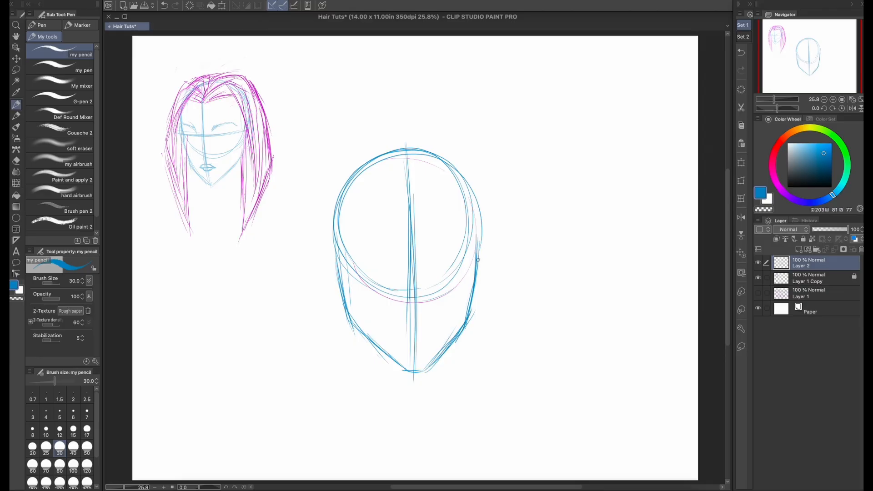
left_click_drag(478, 250, 466, 329)
left_click_drag(339, 195, 410, 156)
mouse_move(350, 180)
left_mouse_down()
mouse_move(459, 170)
mouse_move(479, 225)
mouse_move(350, 239)
left_mouse_up()
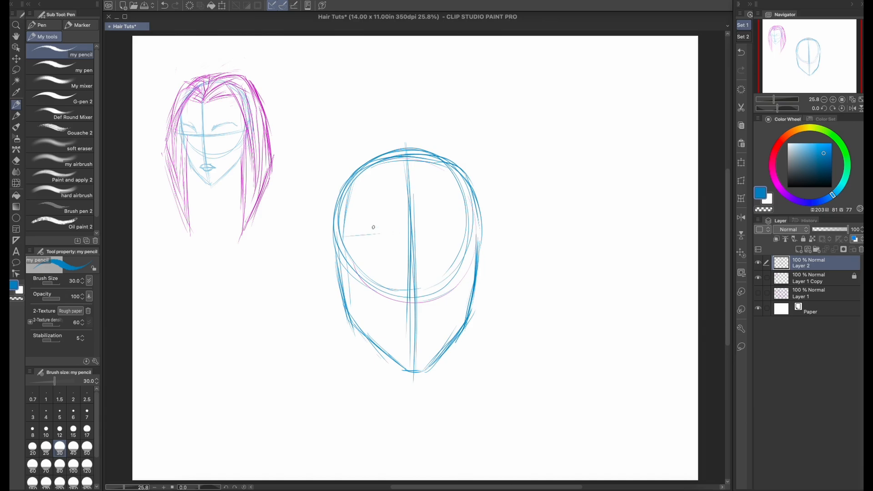
- Draw a horizontal eye line across the lower part of the circle and sketch two eyebrows above it
left_click_drag(340, 258, 451, 251)
left_click_drag(332, 261, 477, 255)
mouse_move(362, 258)
left_mouse_down()
mouse_move(475, 252)
mouse_move(338, 259)
mouse_move(493, 252)
left_mouse_up()
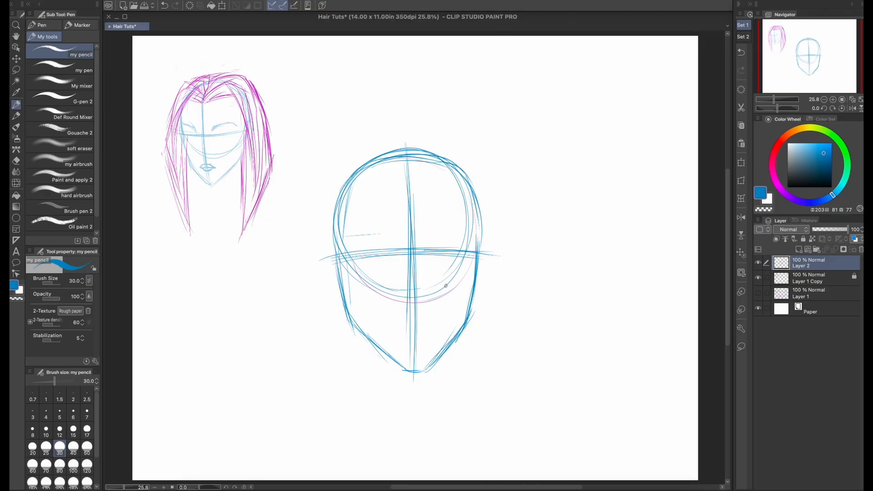
left_click_drag(351, 237, 385, 231)
left_click_drag(463, 230, 459, 229)
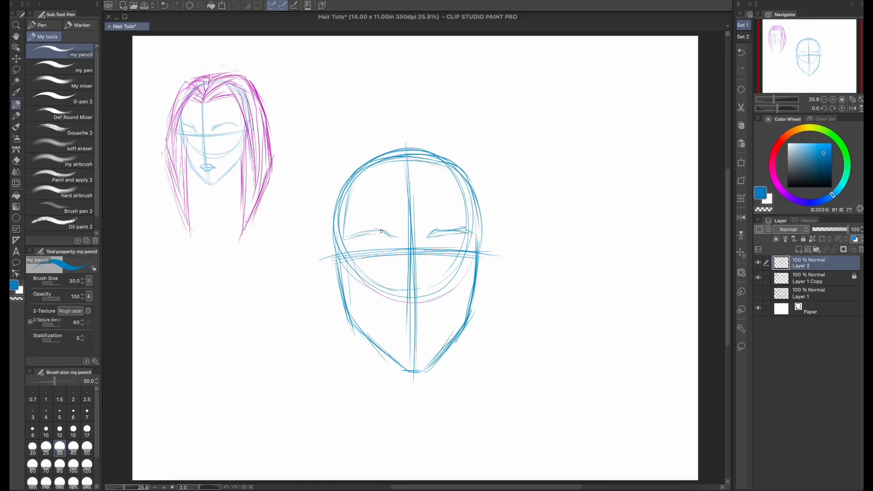
left_click_drag(391, 229, 398, 238)
- Lighten the centre line through the middle of the face and sketch both eyes along the eye line
left_click_drag(412, 209, 412, 327)
mouse_move(349, 235)
left_mouse_down()
mouse_move(379, 228)
mouse_move(389, 246)
left_mouse_up()
left_click_drag(436, 249, 472, 250)
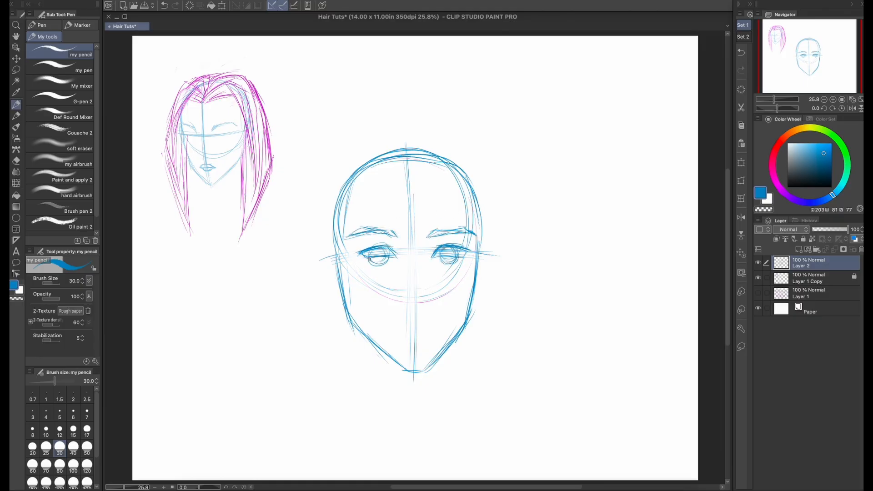
left_click_drag(360, 253, 372, 261)
left_click_drag(470, 251, 443, 258)
left_click_drag(369, 251, 386, 257)
- Sketch the nostrils at the base of the circle and the mouth with a short lower-lip line beneath
left_click_drag(403, 294, 412, 298)
mouse_move(428, 294)
left_mouse_down()
mouse_move(400, 295)
mouse_move(414, 298)
left_mouse_up()
left_click_drag(427, 293, 420, 298)
mouse_move(394, 326)
left_mouse_down()
mouse_move(441, 324)
mouse_move(429, 334)
left_mouse_up()
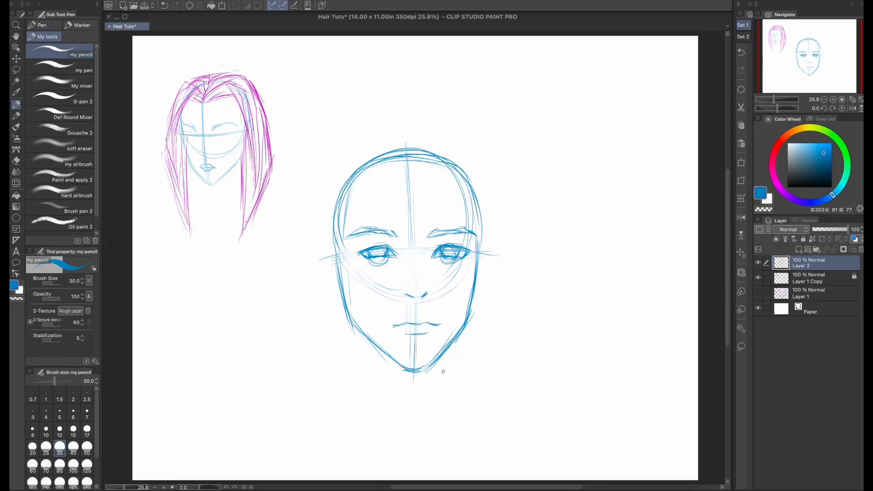
- Darken and sharpen both eyebrows so they angle down toward the nose
left_click_drag(364, 237, 397, 235)
left_click_drag(429, 236, 462, 229)
left_click_drag(367, 237, 399, 237)
left_click_drag(434, 235, 457, 229)
- Draw an ear on each side of the head between the eye and nose levels, with inner-ear lines
left_click_drag(334, 254, 340, 302)
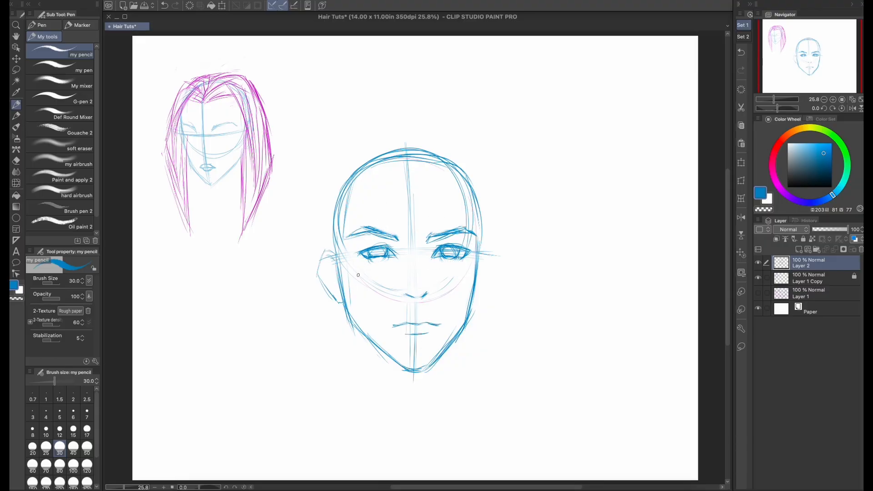
left_click_drag(479, 248, 475, 300)
left_click_drag(479, 269, 489, 274)
left_click_drag(327, 257, 338, 279)
left_click_drag(328, 258, 331, 289)
- Reinforce the chin, flip the canvas view horizontally, and strengthen the jaw, temple and skull outlines
left_click_drag(378, 346, 423, 369)
key("h")
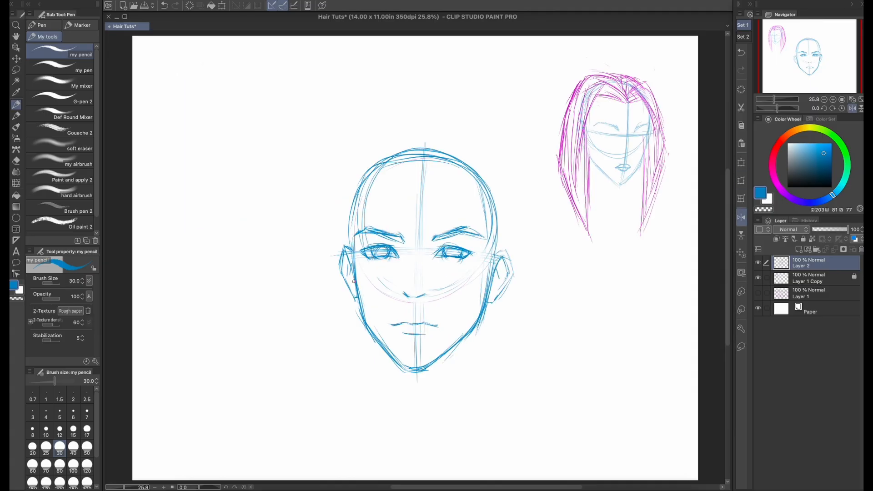
left_click_drag(357, 291, 408, 369)
left_click_drag(363, 317, 398, 361)
left_click_drag(373, 168, 352, 248)
mouse_move(458, 164)
left_mouse_down()
mouse_move(485, 178)
mouse_move(499, 246)
left_mouse_up()
left_click_drag(419, 155, 360, 183)
left_click_drag(456, 159, 497, 183)
left_click_drag(377, 162, 351, 223)
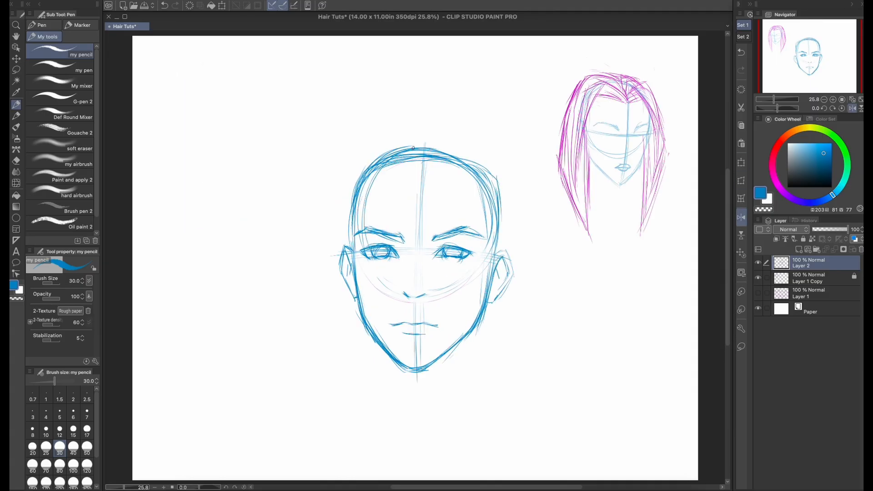
left_click_drag(408, 147, 471, 157)
left_click_drag(456, 150, 502, 200)
- Clean the construction lines off the forehead and skull, and touch up the outer lash lines and nostrils
left_click_drag(422, 162, 418, 247)
mouse_move(378, 175)
left_mouse_down()
mouse_move(483, 206)
mouse_move(368, 280)
mouse_move(378, 243)
left_mouse_up()
mouse_move(381, 247)
left_mouse_down()
mouse_move(364, 255)
mouse_move(356, 247)
left_mouse_up()
left_click_drag(465, 255, 479, 249)
left_click_drag(433, 146, 365, 177)
mouse_move(499, 214)
left_mouse_down()
mouse_move(455, 158)
mouse_move(353, 204)
left_mouse_up()
mouse_move(424, 294)
left_mouse_down()
mouse_move(403, 295)
mouse_move(412, 300)
left_mouse_up()
left_click_drag(420, 301, 427, 296)
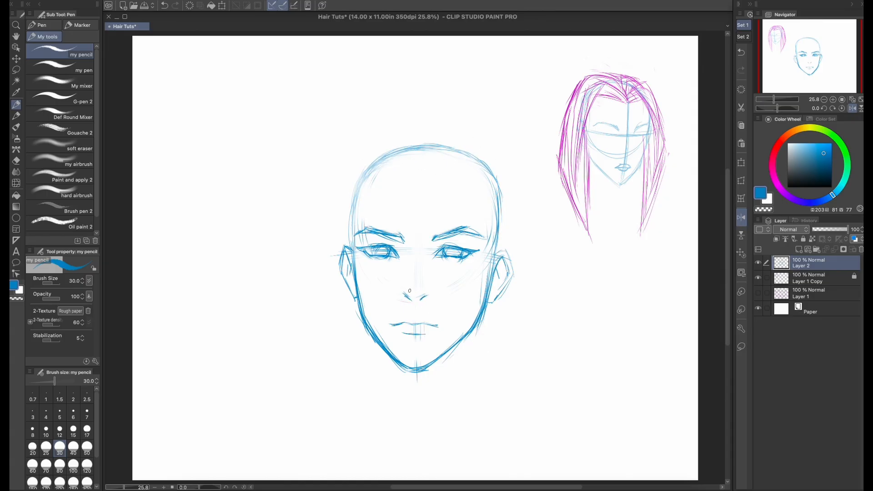
- Go over the jawline on both sides of the face down to the chin
left_click_drag(485, 291, 477, 320)
left_click_drag(360, 316, 418, 379)
left_click_drag(479, 309, 475, 335)
left_click_drag(372, 327, 402, 364)
left_click_drag(459, 342, 421, 369)
- Draw a light guide line across the eyes, define their irises, lids and lashes, and turn off the horizontal view flip
mouse_move(310, 258)
left_mouse_down()
mouse_move(486, 248)
mouse_move(527, 262)
left_mouse_up()
left_click_drag(436, 245, 467, 247)
mouse_move(361, 245)
left_mouse_down()
mouse_move(397, 248)
mouse_move(387, 241)
left_mouse_up()
left_click_drag(371, 247, 385, 252)
left_click_drag(448, 249, 458, 253)
left_click_drag(382, 247, 378, 250)
left_click_drag(450, 247, 457, 251)
left_click_drag(379, 247, 363, 252)
mouse_move(443, 248)
left_mouse_down()
mouse_move(456, 244)
mouse_move(459, 253)
left_mouse_up()
left_click_drag(449, 248, 464, 247)
mouse_move(443, 249)
left_mouse_down()
mouse_move(445, 259)
mouse_move(483, 248)
left_mouse_up()
left_click_drag(371, 250, 350, 245)
left_click(741, 217)
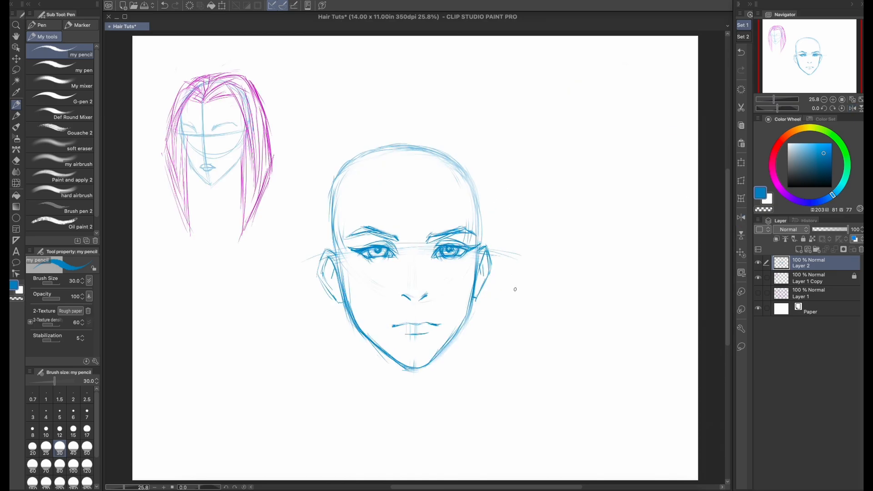
- Select the right-hand eye, nudge it slightly with a transform, deselect and return to my pencil
left_click(740, 347)
left_click(741, 162)
mouse_move(436, 241)
left_mouse_down()
mouse_move(430, 261)
mouse_move(445, 256)
left_mouse_up()
key("Return")
key("super+d")
key("p")
- Darken the inner eyebrows and add lines along both temples and sides of the skull
left_click_drag(373, 233, 400, 242)
left_click_drag(429, 240, 475, 235)
left_click_drag(351, 184, 344, 239)
left_click_drag(332, 206, 340, 266)
left_click_drag(472, 172, 479, 232)
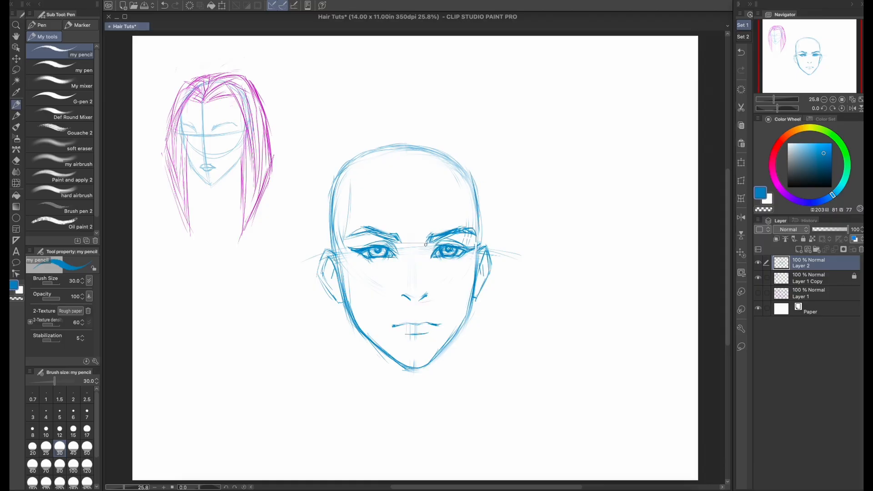
- Handwrite "sus?" beside the right side of the head and underline it
left_click_drag(505, 187, 494, 200)
left_click_drag(508, 188, 521, 194)
left_click_drag(533, 185, 523, 197)
left_click_drag(538, 179, 541, 189)
left_click(544, 194)
left_click_drag(497, 212, 549, 201)
- Strengthen the outline across the top of the skull and sketch the tip of the nose
left_click_drag(339, 181, 419, 145)
left_click_drag(420, 144, 470, 172)
left_click_drag(413, 287, 422, 294)
mouse_move(421, 288)
left_mouse_down()
mouse_move(405, 291)
mouse_move(416, 289)
left_mouse_up()
mouse_move(411, 286)
left_mouse_down()
mouse_move(425, 294)
mouse_move(420, 283)
left_mouse_up()
- Redraw the left-hand ear's outer edge and add small stud piercings to the ears and nose
left_click_drag(324, 248, 316, 274)
left_click_drag(316, 275, 336, 296)
left_click_drag(476, 289, 477, 293)
left_click_drag(404, 287, 405, 290)
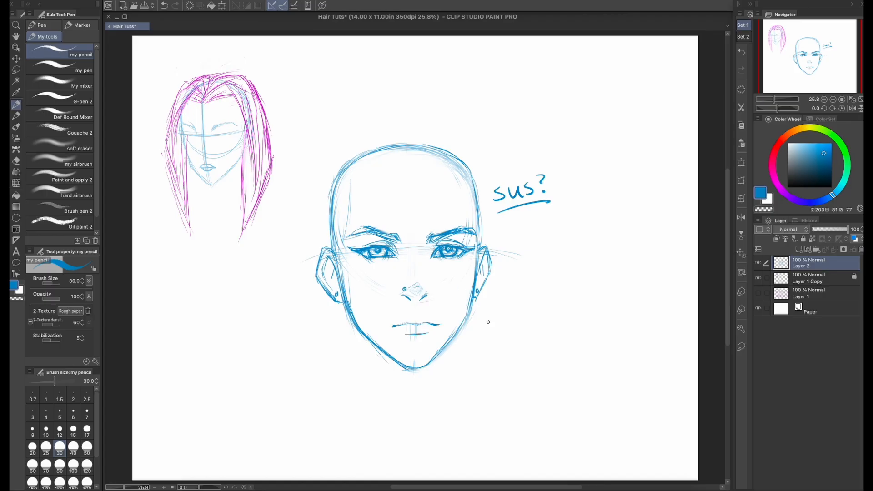
- Refine the lids, lashes and irises of both eyes and clean up the guide line beyond the right-hand ear
left_click_drag(399, 250, 403, 262)
mouse_move(430, 249)
left_mouse_down()
mouse_move(426, 262)
mouse_move(461, 266)
mouse_move(466, 247)
mouse_move(456, 257)
mouse_move(477, 242)
left_mouse_up()
mouse_move(384, 245)
left_mouse_down()
mouse_move(395, 252)
mouse_move(478, 240)
mouse_move(457, 254)
left_mouse_up()
left_click_drag(460, 249, 465, 257)
left_click_drag(440, 249, 443, 254)
left_click_drag(501, 252, 521, 256)
- Sketch a hairline dipping at the middle of the forehead, then draw the neck and sloping shoulder lines
left_click_drag(465, 171, 475, 232)
mouse_move(346, 176)
left_mouse_down()
mouse_move(409, 180)
mouse_move(465, 169)
left_mouse_up()
left_click_drag(369, 343, 376, 404)
left_click_drag(449, 343, 447, 401)
left_click_drag(449, 343, 447, 403)
left_click_drag(369, 341, 378, 407)
left_click_drag(372, 373, 343, 403)
left_click_drag(384, 415, 377, 387)
left_click_drag(448, 366, 487, 389)
left_click_drag(371, 373, 332, 402)
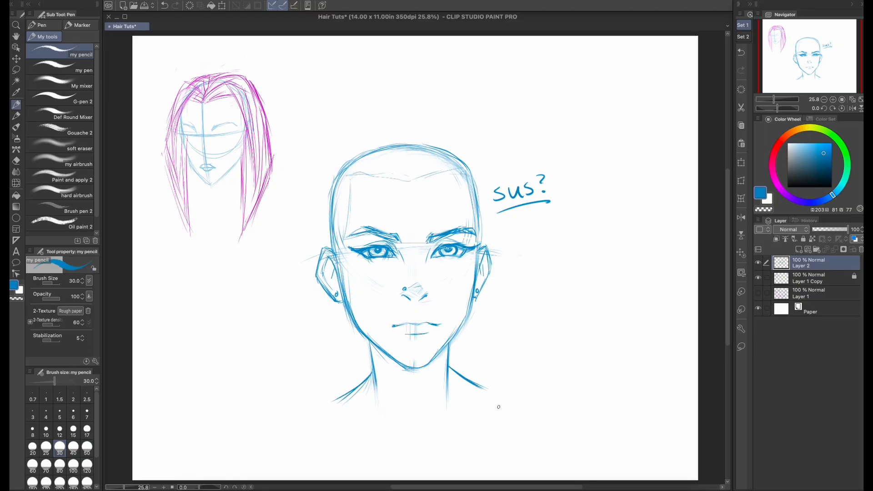
- Mark the hairline down both temples from the forehead toward the ears
left_click_drag(472, 174, 479, 234)
left_click_drag(344, 183, 343, 241)
left_click_drag(354, 227, 359, 189)
- Hatch a shadow on the neck just beneath the jaw and chin
left_click_drag(373, 345, 394, 379)
left_click_drag(395, 359, 416, 387)
mouse_move(438, 354)
left_mouse_down()
mouse_move(429, 382)
mouse_move(436, 370)
left_mouse_up()
left_click_drag(444, 348, 424, 385)
- Add a hoop earring to the left-hand ear and darken the pupils of both eyes
mouse_move(331, 291)
left_mouse_down()
mouse_move(328, 303)
mouse_move(330, 293)
left_mouse_up()
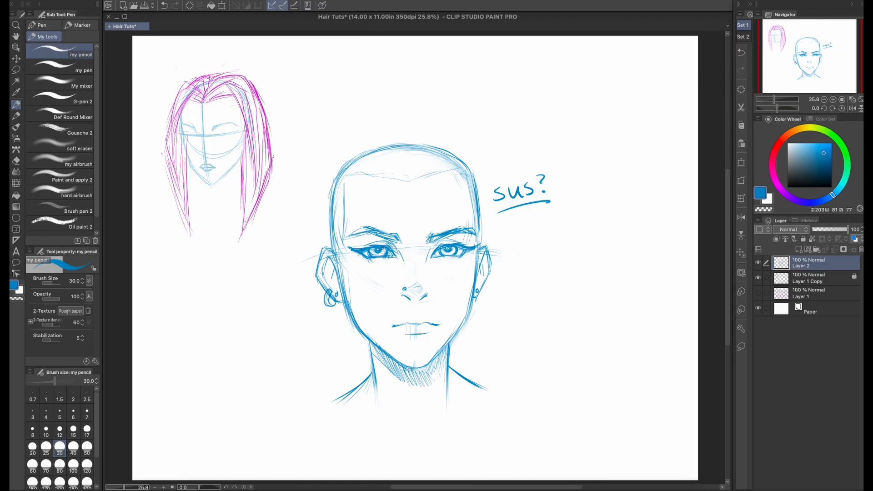
left_click_drag(378, 249, 381, 252)
left_click_drag(447, 248, 449, 252)
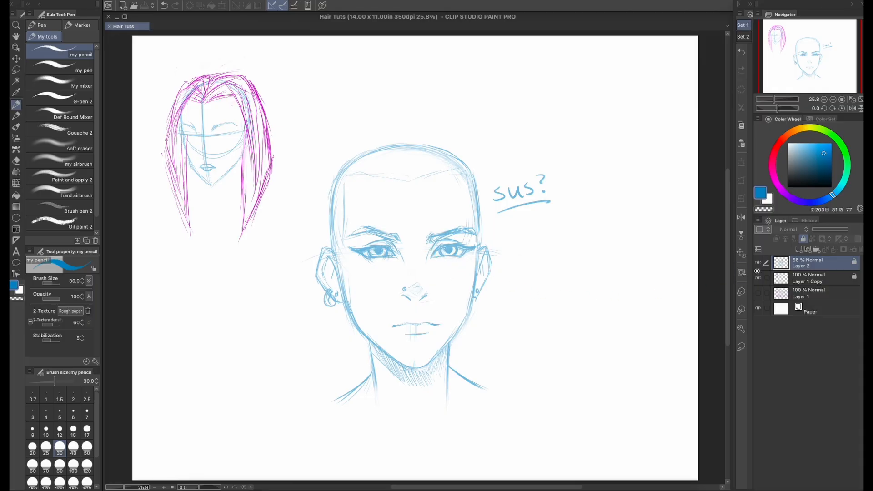
- Add a new raster layer above the locked head layer and set my pencil's brush size to 40
left_click(803, 248)
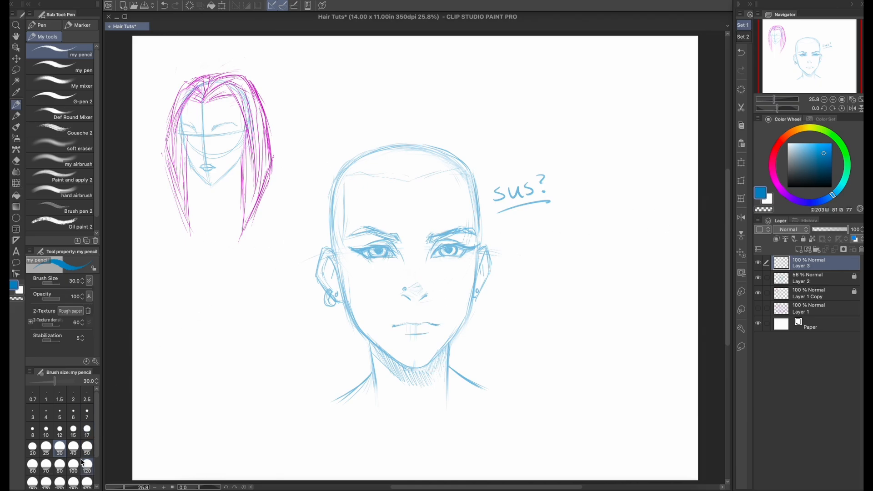
left_click(74, 448)
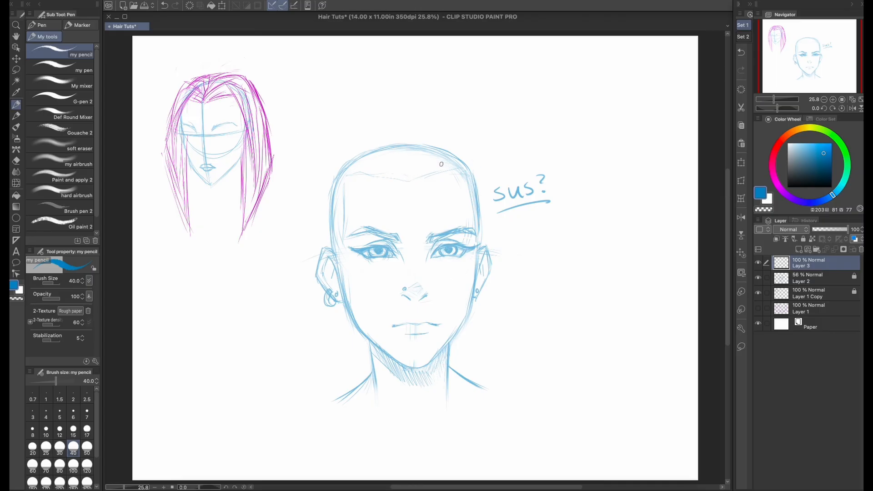
- In black, sketch a hair section rising from the middle of the hairline and falling down the face's right side to the shoulder
mouse_move(411, 178)
left_mouse_down()
mouse_move(457, 150)
mouse_move(462, 170)
left_mouse_up()
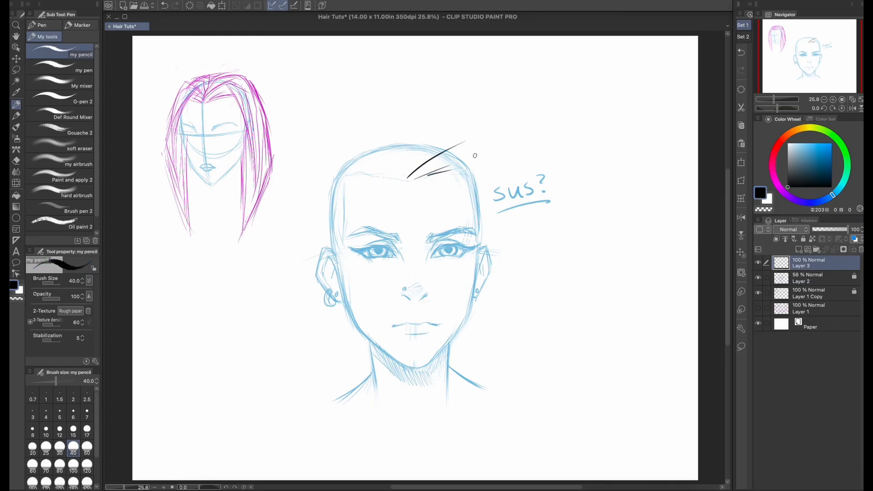
mouse_move(470, 149)
left_mouse_down()
mouse_move(485, 170)
mouse_move(486, 268)
left_mouse_up()
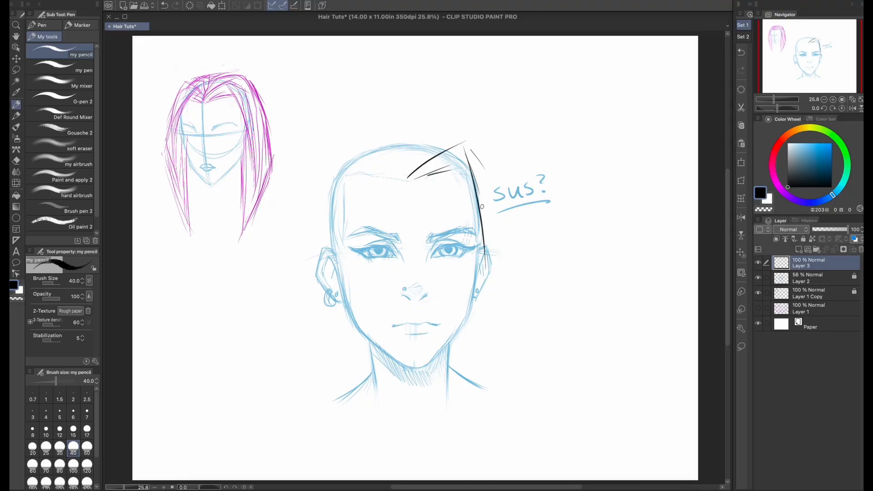
mouse_move(468, 147)
left_mouse_down()
mouse_move(491, 186)
mouse_move(479, 353)
left_mouse_up()
left_click_drag(484, 185, 477, 354)
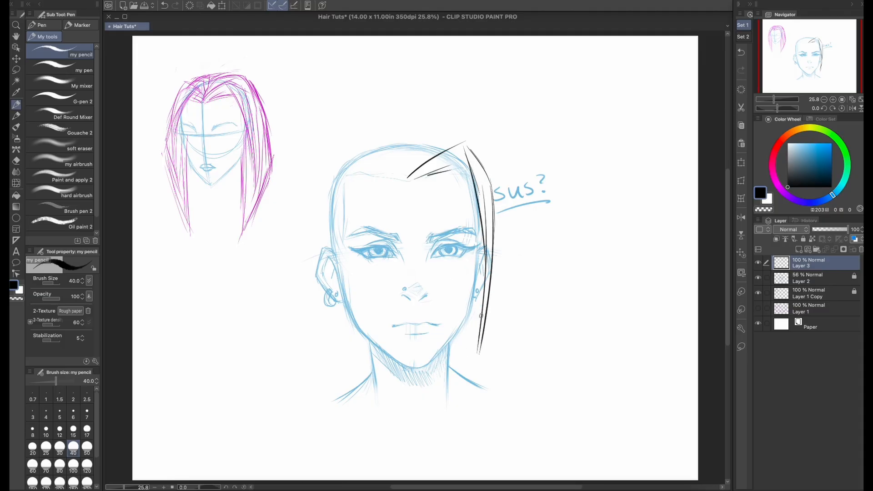
left_click_drag(482, 313, 474, 375)
left_click_drag(481, 334, 468, 385)
left_click_drag(460, 178, 484, 294)
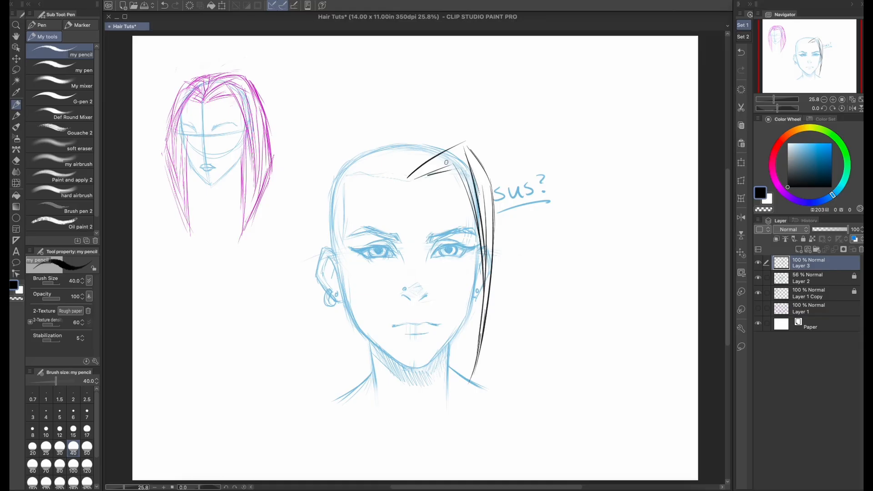
left_click_drag(436, 176, 461, 168)
left_click_drag(465, 145, 475, 165)
left_click_drag(469, 167, 487, 191)
- With brush size 25, redraw the right-hand hair section from the hairline peak down past the shoulder, undoing and redrawing its outer strands
mouse_move(411, 177)
left_mouse_down()
mouse_move(453, 173)
mouse_move(483, 326)
left_mouse_up()
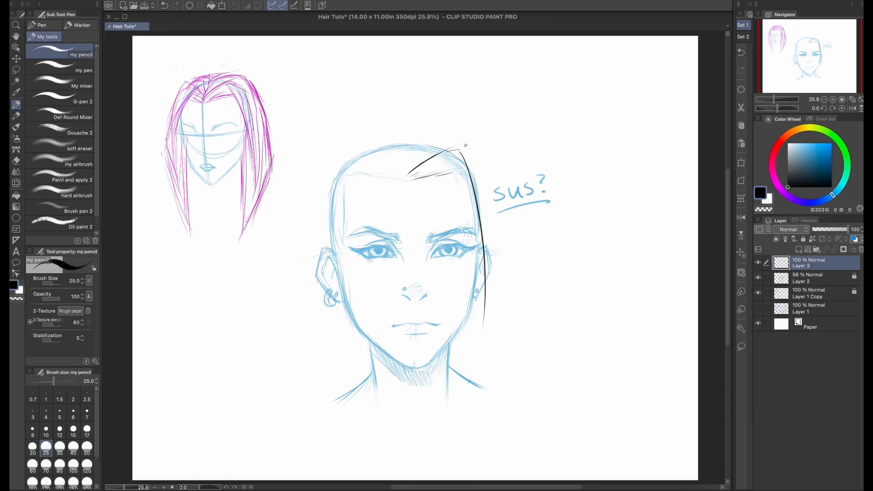
mouse_move(465, 145)
left_mouse_down()
mouse_move(495, 175)
mouse_move(486, 373)
left_mouse_up()
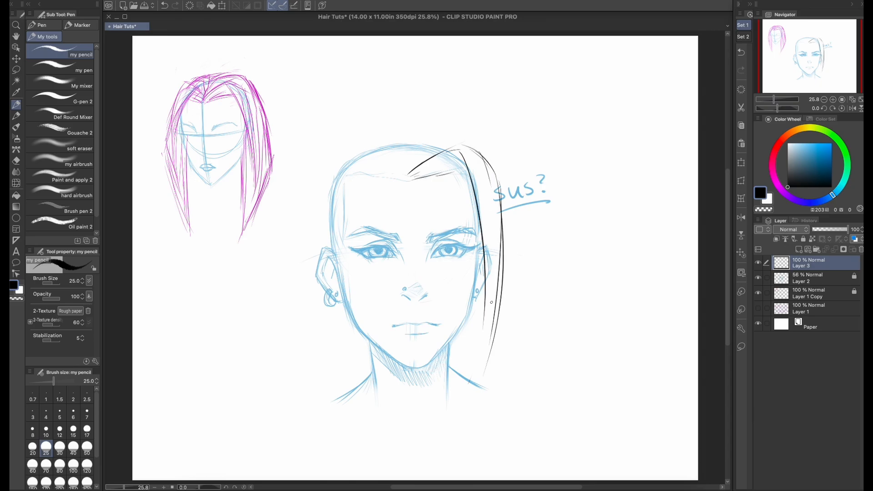
key("ctrl+z")
key("ctrl+z")
left_click_drag(495, 173, 488, 358)
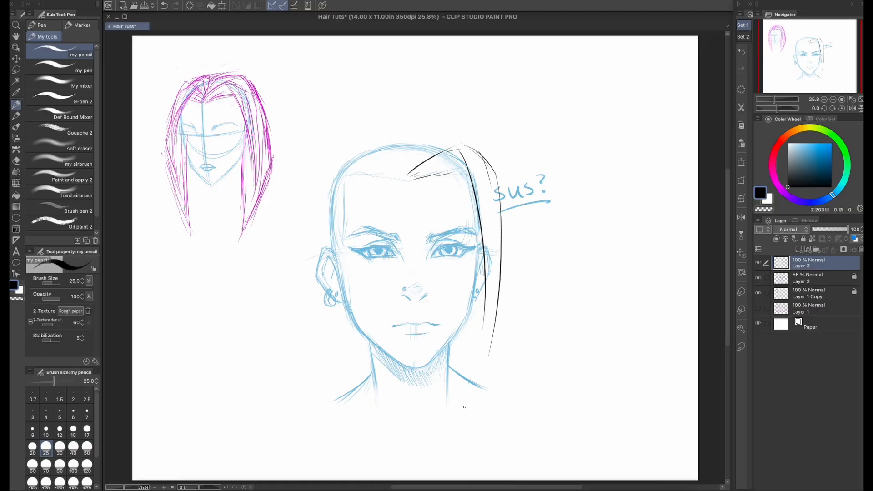
left_click_drag(492, 186, 470, 391)
left_click_drag(498, 246, 462, 411)
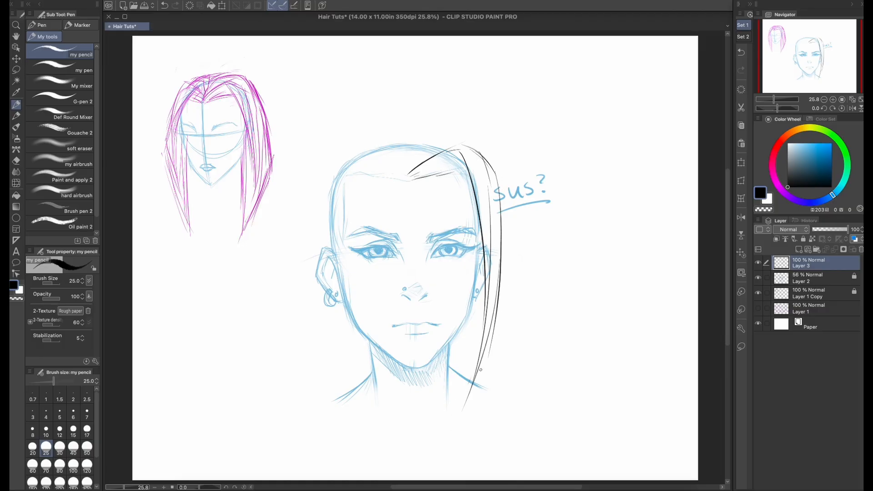
left_click_drag(491, 320, 486, 345)
- Add strands along the hairline peak and sketch the matching hair section down the left side of the face to the jaw
mouse_move(444, 177)
left_mouse_down()
mouse_move(466, 174)
mouse_move(443, 162)
mouse_move(428, 175)
left_mouse_up()
left_click_drag(373, 138, 408, 175)
left_click_drag(362, 158, 405, 181)
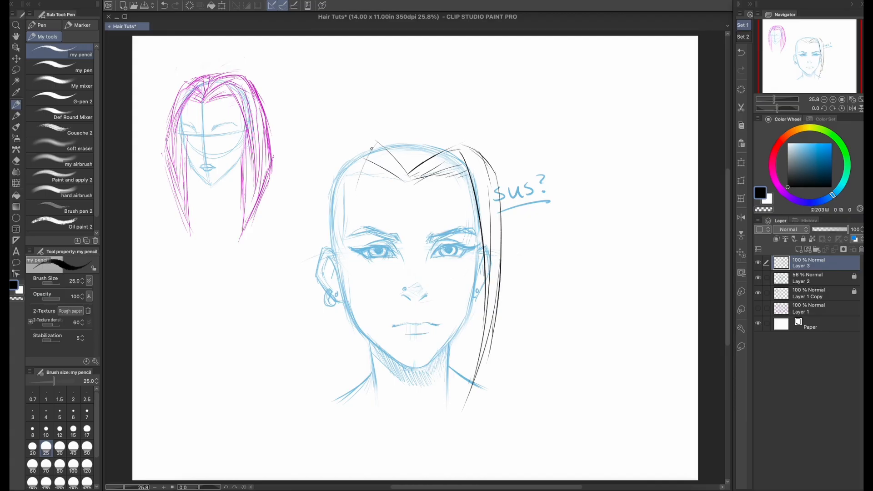
left_click_drag(375, 141, 350, 354)
left_click_drag(372, 142, 352, 348)
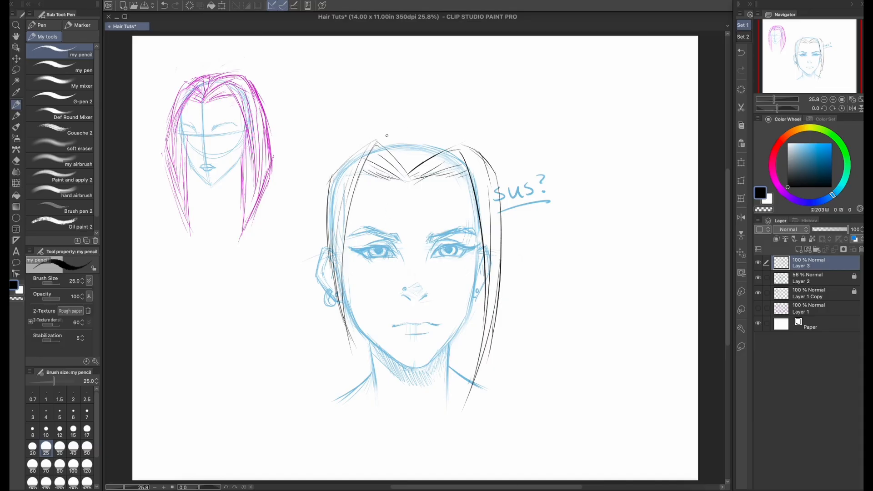
- Draw strands radiating over the crown from the hairline peak and extend long hair below the shoulders on both sides
left_click_drag(389, 142, 409, 171)
left_click_drag(412, 129, 413, 172)
left_click_drag(332, 283, 365, 432)
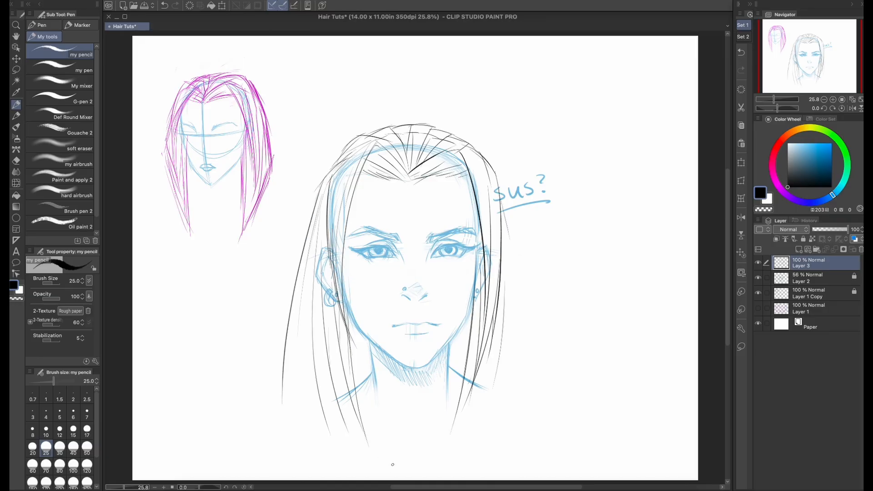
left_click_drag(494, 173, 519, 394)
left_click_drag(505, 240, 494, 414)
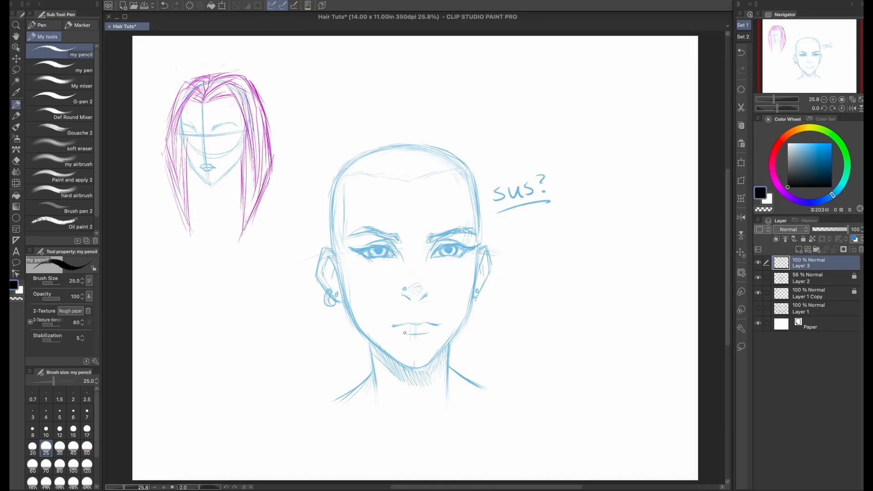
- Sketch full bangs falling from the hairline to the eyebrows, with an arc of hair across the top of the forehead
left_click_drag(369, 163, 337, 235)
mouse_move(365, 167)
left_mouse_down()
mouse_move(338, 237)
mouse_move(343, 217)
mouse_move(355, 240)
left_mouse_up()
left_click_drag(472, 230, 492, 237)
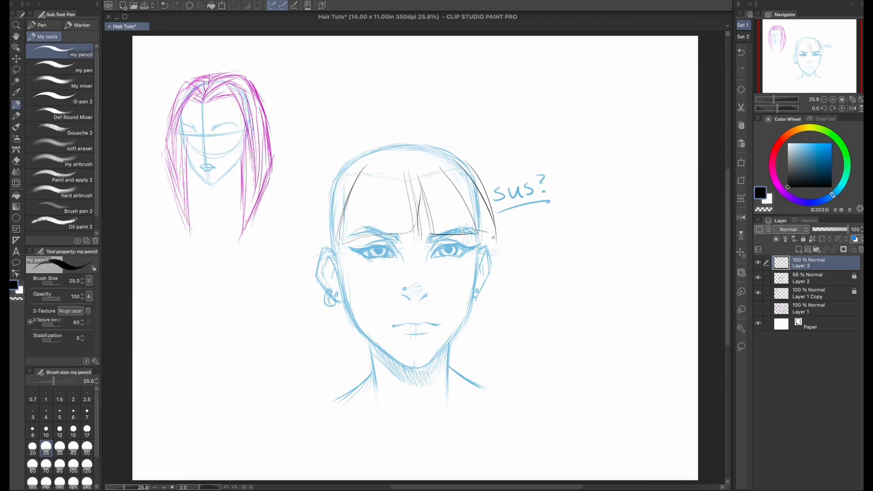
left_click_drag(414, 170, 395, 226)
left_click_drag(380, 179, 354, 232)
mouse_move(391, 189)
left_mouse_down()
mouse_move(359, 240)
mouse_move(378, 233)
left_mouse_up()
mouse_move(352, 187)
left_mouse_down()
mouse_move(389, 157)
mouse_move(442, 166)
mouse_move(463, 181)
left_mouse_up()
mouse_move(400, 159)
left_mouse_down()
mouse_move(369, 196)
mouse_move(348, 202)
left_mouse_up()
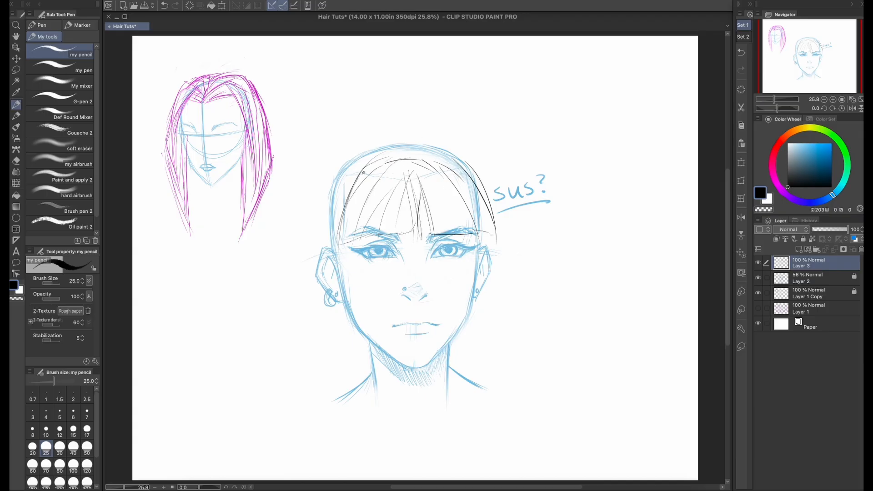
- Sketch side hair from the left temple over the ear, extending in long wavy strands below the shoulder
left_click_drag(367, 163, 320, 254)
left_click_drag(324, 246, 348, 203)
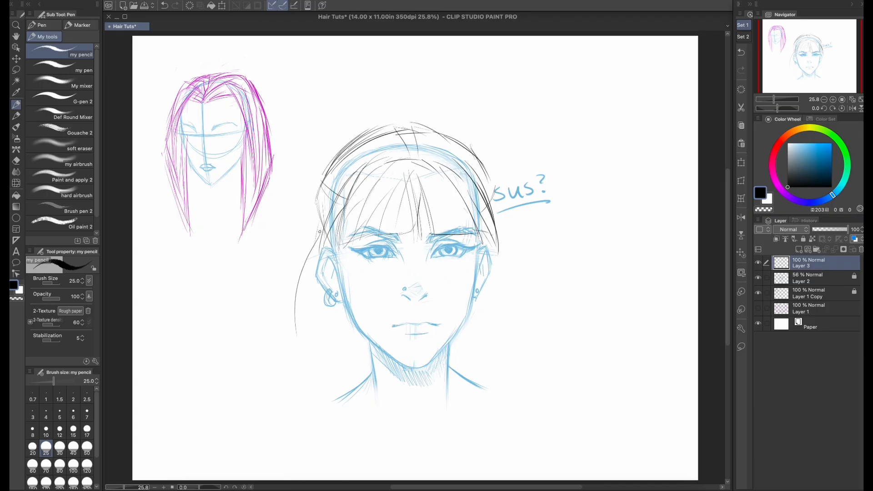
left_click_drag(305, 261, 317, 379)
mouse_move(321, 223)
left_mouse_down()
mouse_move(315, 244)
mouse_move(332, 433)
left_mouse_up()
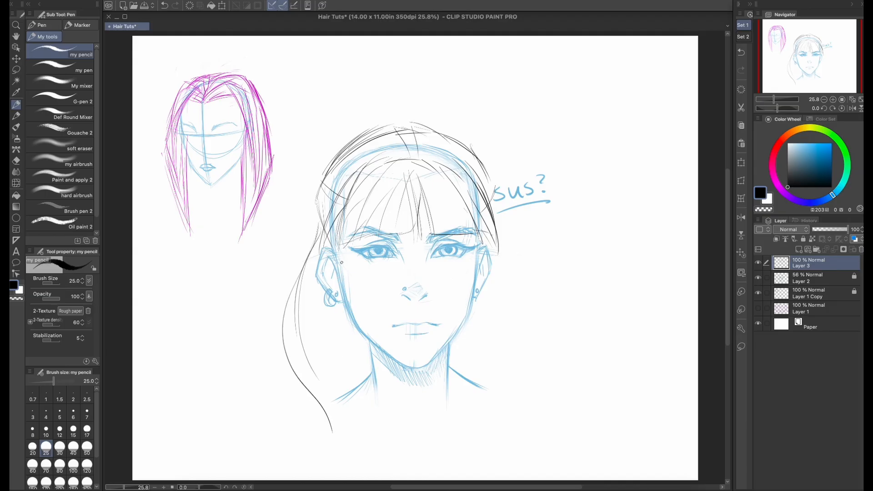
left_click_drag(340, 262, 364, 420)
left_click_drag(321, 187, 343, 209)
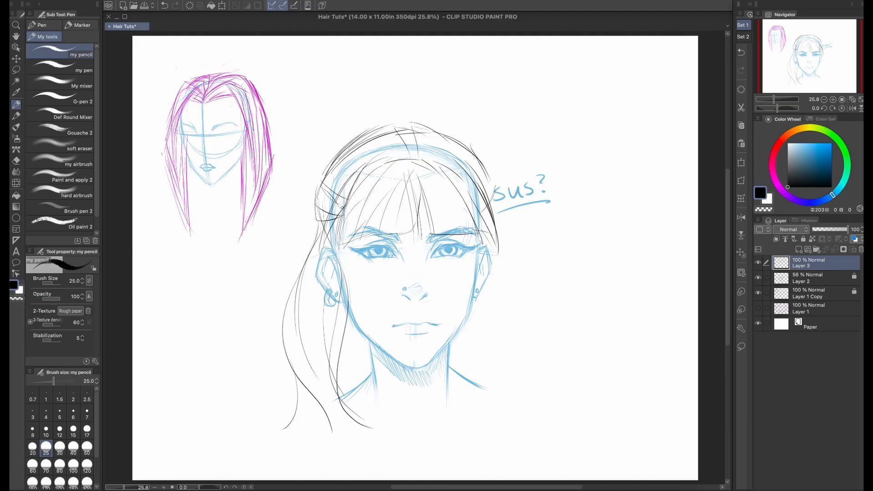
- Draw strands across the crown between its outer contour and the bangs, and clear the hair sketch from Layer 3
left_click_drag(332, 166, 349, 195)
left_click_drag(356, 145, 367, 168)
left_click_drag(385, 133, 397, 169)
mouse_move(411, 131)
left_mouse_down()
mouse_move(417, 166)
mouse_move(436, 179)
left_mouse_up()
left_click_drag(438, 127, 450, 163)
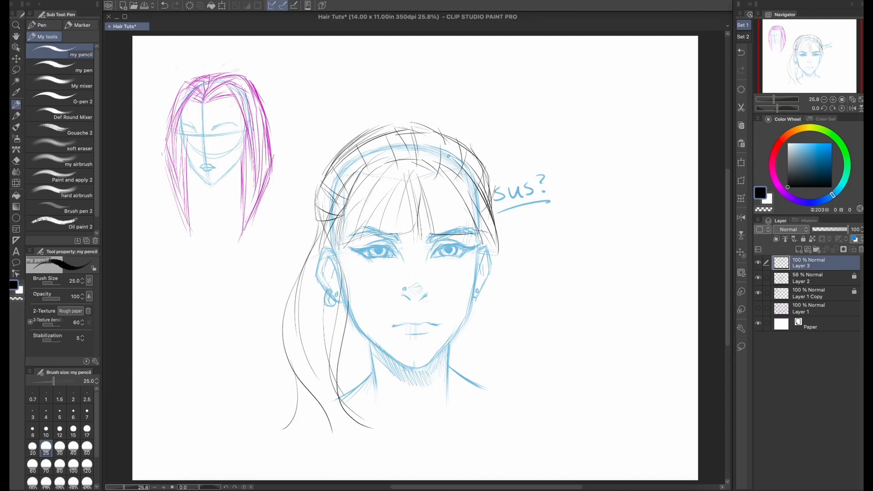
left_click_drag(423, 126, 417, 170)
left_click_drag(430, 124, 423, 165)
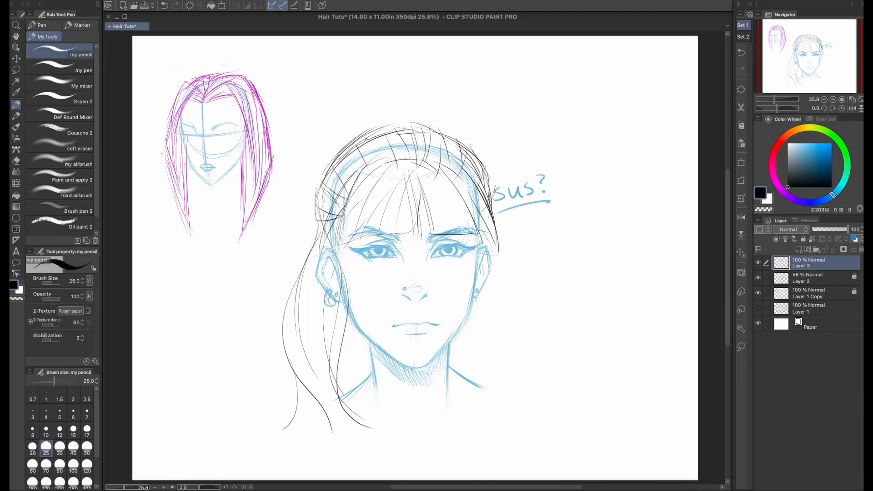
left_click_drag(369, 137, 351, 153)
left_click_drag(386, 132, 328, 181)
key("ctrl+z")
key("ctrl+z")
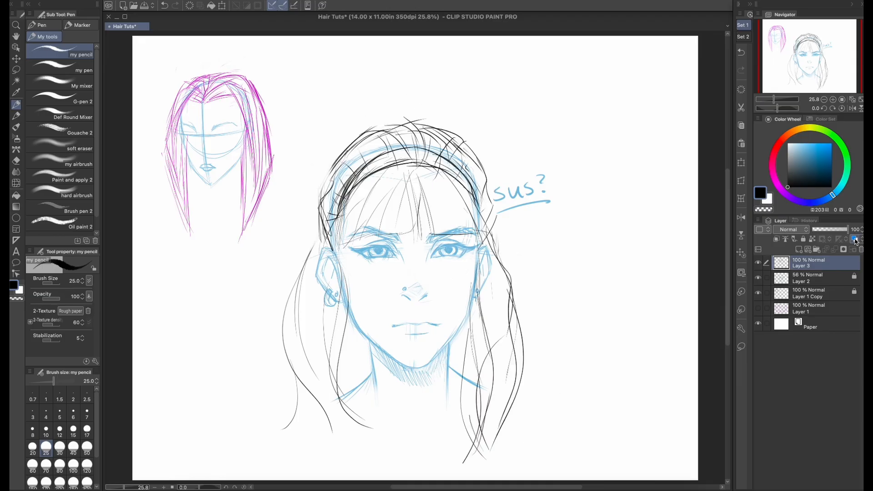
left_click(856, 241)
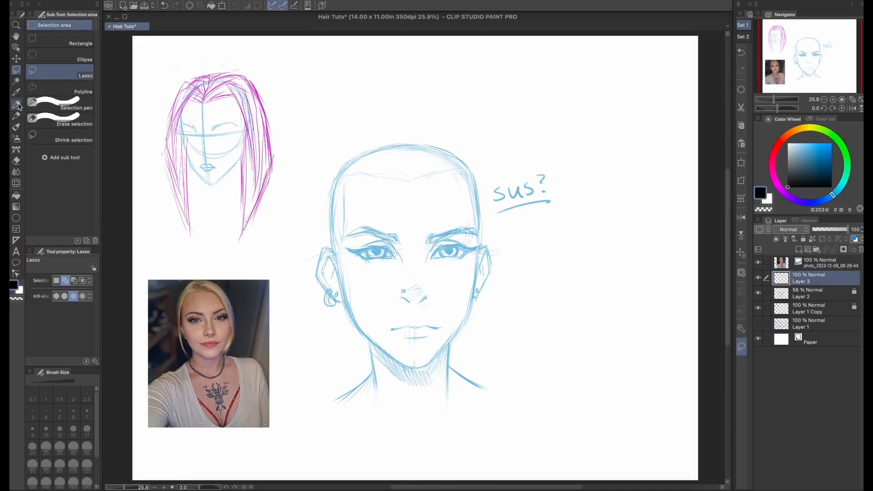
- With the my pencil brush, sketch side-swept strands from the off-centre hairline part down the left cheek to the neck
left_click(17, 105)
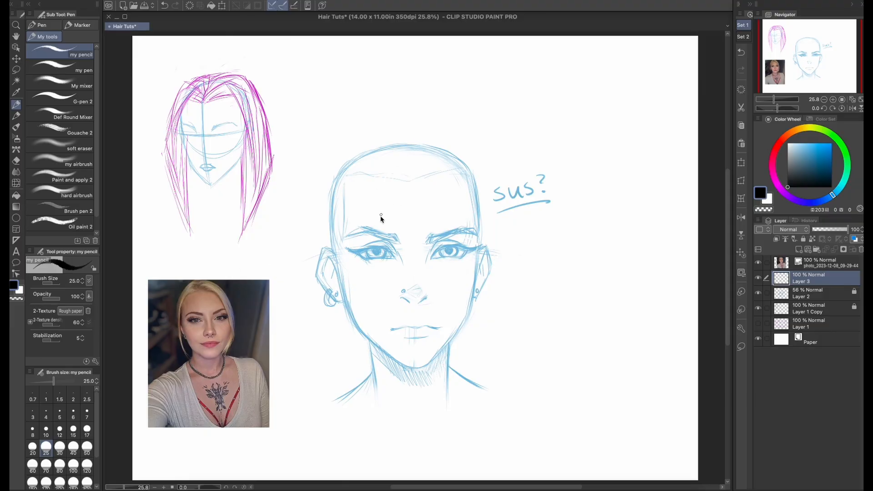
mouse_move(390, 184)
left_mouse_down()
mouse_move(351, 329)
mouse_move(362, 358)
left_mouse_up()
left_click_drag(351, 296, 367, 370)
mouse_move(364, 367)
left_mouse_down()
mouse_move(336, 311)
mouse_move(337, 325)
left_mouse_up()
mouse_move(374, 387)
left_mouse_down()
mouse_move(381, 185)
mouse_move(390, 182)
left_mouse_up()
left_click_drag(367, 211, 399, 175)
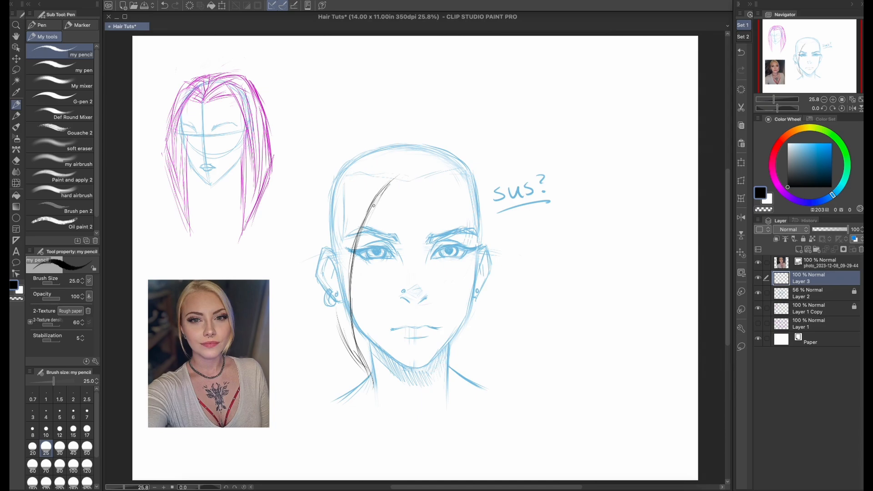
mouse_move(373, 205)
left_mouse_down()
mouse_move(409, 174)
mouse_move(399, 176)
mouse_move(405, 167)
mouse_move(432, 157)
mouse_move(419, 159)
left_mouse_up()
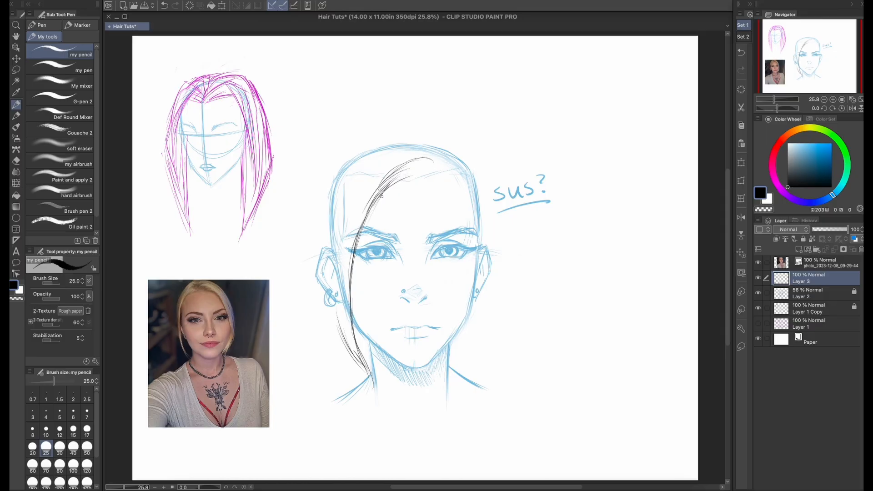
mouse_move(359, 223)
left_mouse_down()
mouse_move(408, 164)
mouse_move(426, 172)
left_mouse_up()
mouse_move(415, 163)
left_mouse_down()
mouse_move(428, 170)
mouse_move(434, 158)
mouse_move(419, 144)
mouse_move(363, 346)
left_mouse_up()
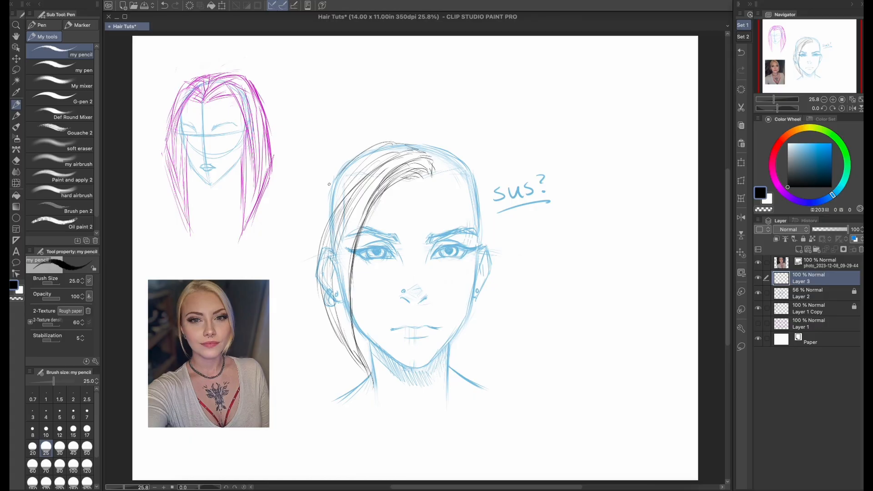
- Outline the hair volume from the crown around the left ear and fill that section with strands tapering toward the neck
mouse_move(396, 138)
left_mouse_down()
mouse_move(327, 188)
mouse_move(348, 159)
mouse_move(317, 268)
mouse_move(344, 166)
left_mouse_up()
mouse_move(399, 144)
left_mouse_down()
mouse_move(364, 154)
mouse_move(327, 195)
mouse_move(315, 296)
left_mouse_up()
left_click_drag(322, 226, 316, 299)
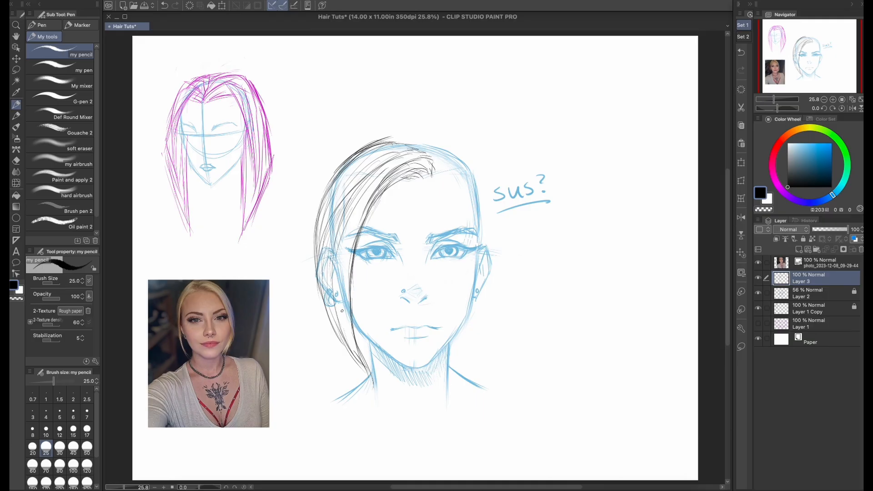
left_click_drag(384, 158, 297, 286)
left_click_drag(404, 160, 372, 397)
mouse_move(327, 295)
left_mouse_down()
mouse_move(307, 339)
mouse_move(307, 328)
left_mouse_up()
left_click_drag(346, 343, 328, 369)
left_click_drag(319, 307, 360, 370)
left_click_drag(335, 340, 366, 379)
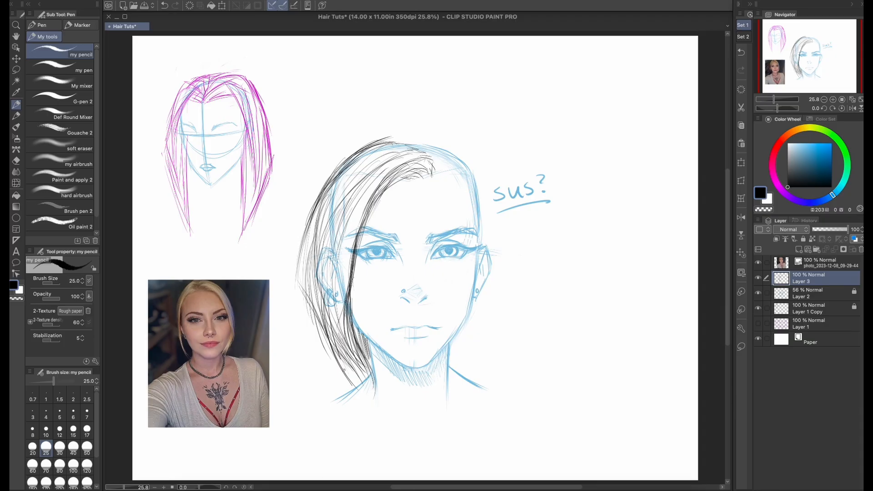
mouse_move(321, 263)
left_mouse_down()
mouse_move(317, 317)
mouse_move(333, 354)
left_mouse_up()
- Sketch short strands branching off the hairline part and a zigzag part line running up to the crown
left_click_drag(429, 177, 451, 165)
left_click_drag(432, 159, 449, 157)
left_click_drag(425, 153, 443, 152)
mouse_move(432, 169)
left_mouse_down()
mouse_move(436, 163)
mouse_move(417, 151)
mouse_move(446, 154)
mouse_move(453, 164)
left_mouse_up()
mouse_move(437, 167)
left_mouse_down()
mouse_move(456, 170)
mouse_move(408, 153)
mouse_move(440, 147)
mouse_move(420, 138)
left_mouse_up()
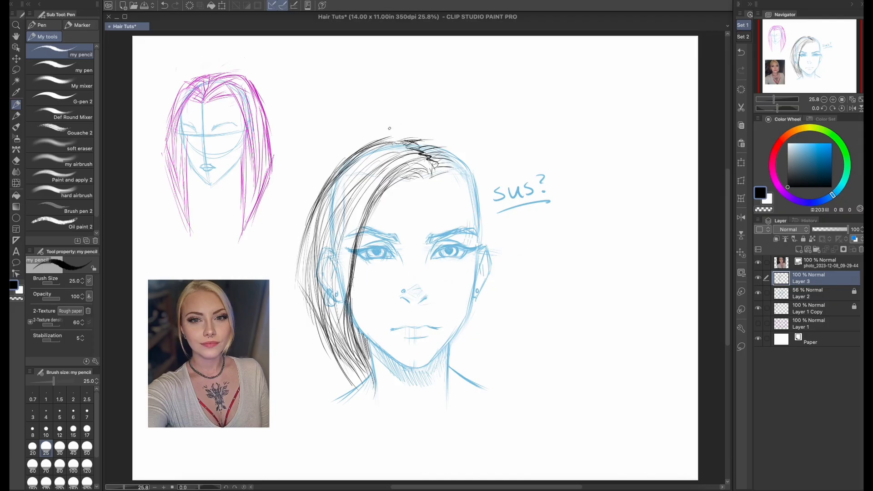
- Reinforce the hair contour over the left side of the crown, undoing the last two strokes
left_click_drag(353, 166, 407, 139)
left_click_drag(380, 145, 398, 139)
left_click_drag(344, 164, 312, 239)
left_click_drag(173, 279, 211, 260)
key("ctrl+z")
key("ctrl+z")
- Darken the strands sweeping from the part across the left forehead and start a strand on the part's other side
mouse_move(358, 228)
left_mouse_down()
mouse_move(399, 159)
mouse_move(354, 254)
mouse_move(394, 164)
left_mouse_up()
mouse_move(366, 203)
left_mouse_down()
mouse_move(428, 153)
mouse_move(411, 156)
left_mouse_up()
mouse_move(423, 151)
left_mouse_down()
mouse_move(432, 170)
mouse_move(381, 178)
mouse_move(363, 201)
left_mouse_up()
left_click_drag(429, 153, 377, 195)
left_click_drag(432, 160, 457, 171)
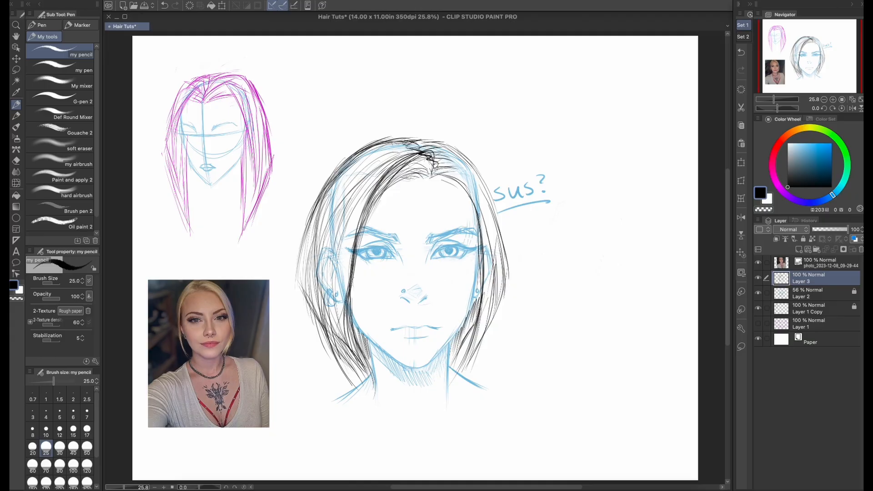
- Build up the right hair section from the part down past the ear, and thicken the contour over the crown
mouse_move(436, 162)
left_mouse_down()
mouse_move(480, 199)
mouse_move(483, 225)
left_mouse_up()
left_click_drag(473, 184, 493, 298)
left_click_drag(477, 213, 489, 340)
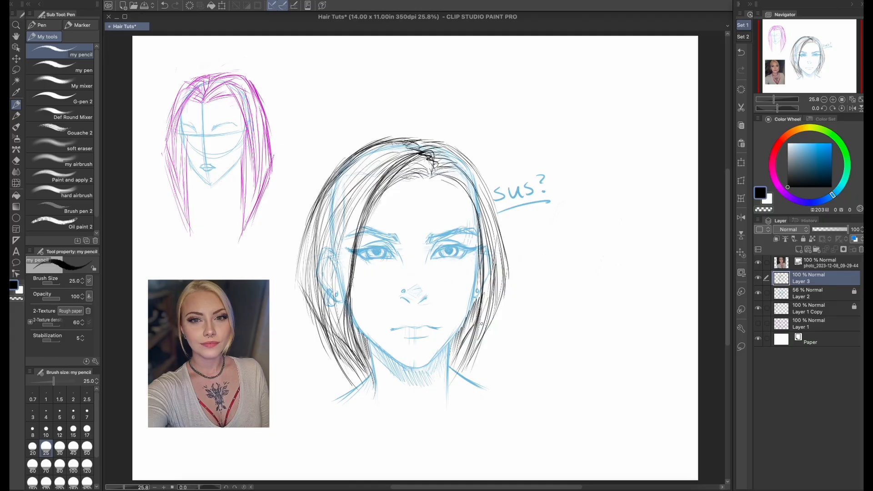
left_click_drag(465, 191, 487, 294)
left_click_drag(463, 178, 482, 310)
key("ctrl+z")
mouse_move(460, 180)
left_mouse_down()
mouse_move(489, 245)
mouse_move(486, 222)
left_mouse_up()
left_click_drag(407, 136, 320, 196)
mouse_move(418, 137)
left_mouse_down()
mouse_move(398, 143)
mouse_move(450, 143)
left_mouse_up()
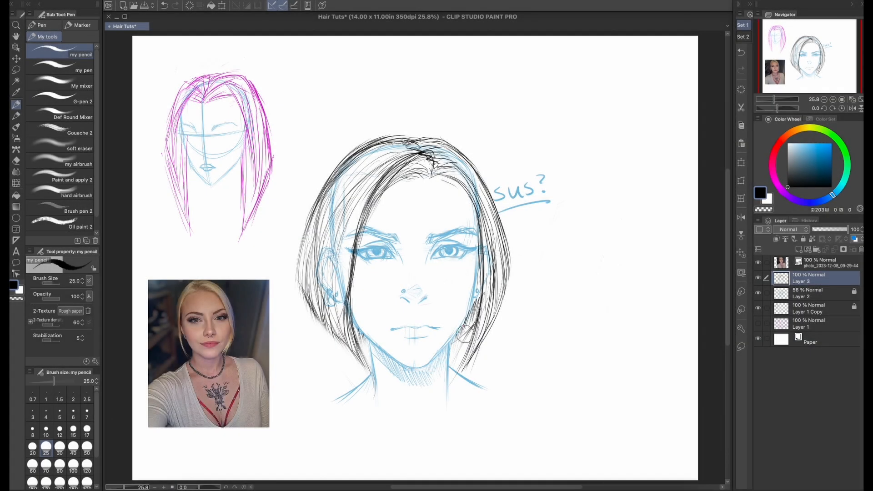
- Refine the hair ends along both sides of the jaw and down to the neck
left_click_drag(353, 327, 372, 350)
left_click_drag(475, 319, 450, 355)
left_click_drag(482, 296, 456, 339)
left_click_drag(352, 319, 370, 350)
left_click_drag(364, 349, 380, 383)
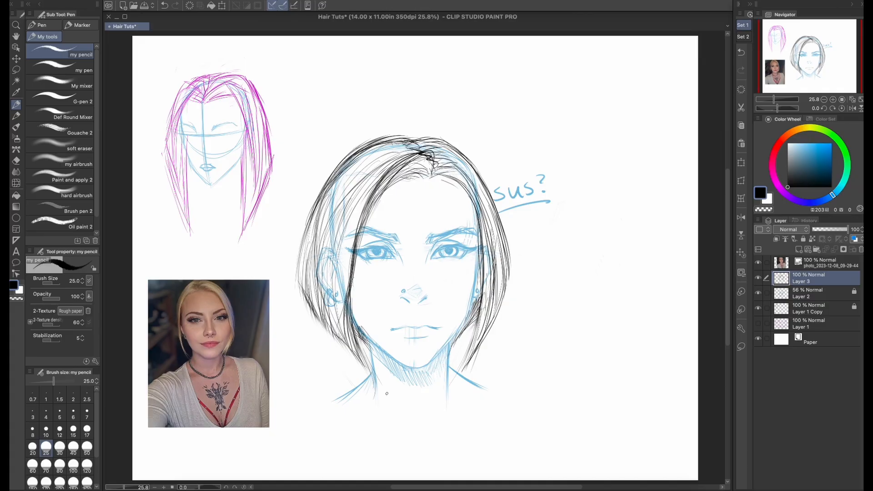
- Extend the hair on both sides of the neck with long curved locks that reach below the shoulders
mouse_move(358, 212)
left_mouse_down()
mouse_move(340, 336)
mouse_move(373, 452)
left_mouse_up()
left_click_drag(366, 355, 363, 454)
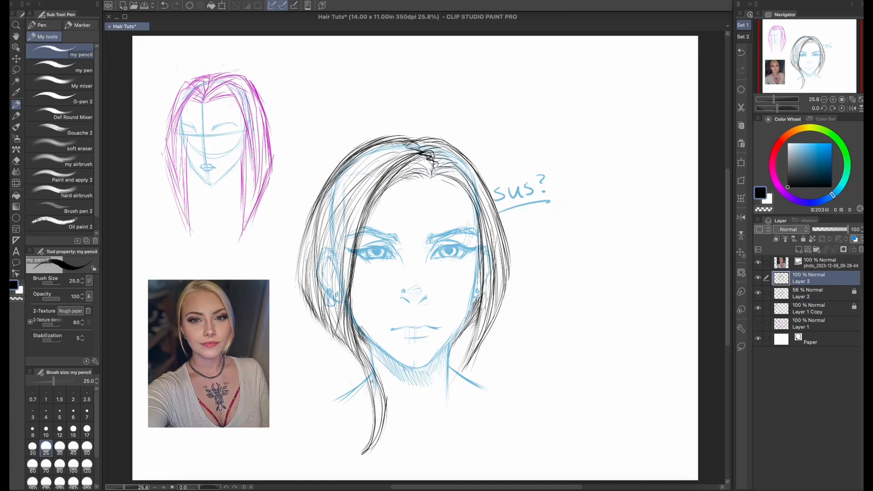
mouse_move(475, 307)
left_mouse_down()
mouse_move(450, 381)
mouse_move(455, 437)
left_mouse_up()
left_click_drag(468, 346, 473, 450)
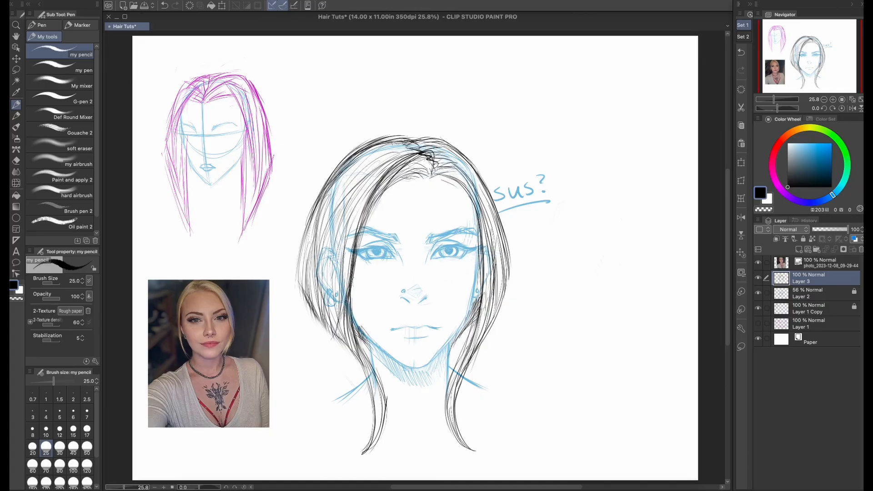
- Add shorter layered strands beside the neck on both sides and flicked ends around the right cheek
left_click_drag(479, 329, 462, 395)
left_click_drag(363, 337, 359, 386)
left_click_drag(473, 327, 463, 390)
left_click_drag(348, 361, 360, 397)
left_click_drag(487, 237, 496, 331)
left_click_drag(500, 255, 484, 333)
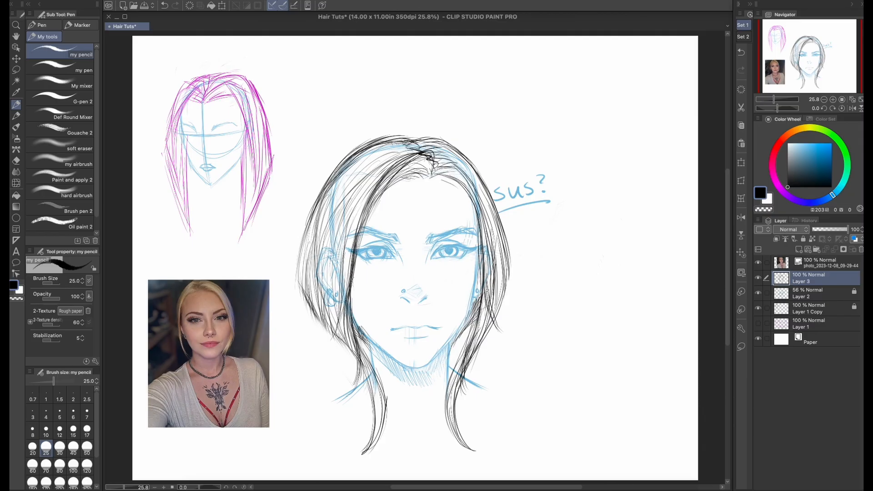
left_click_drag(488, 289, 473, 361)
left_click_drag(502, 278, 487, 323)
- Unlock Layer 2, lasso the mouth and reshape it with a mesh transform, lifting its corners
left_click(814, 293)
left_click(802, 239)
left_click(741, 346)
mouse_move(446, 326)
left_mouse_down()
mouse_move(415, 342)
mouse_move(448, 321)
left_mouse_up()
left_click(741, 198)
left_click_drag(385, 325, 384, 320)
left_click_drag(445, 316, 447, 313)
left_click_drag(384, 315, 384, 312)
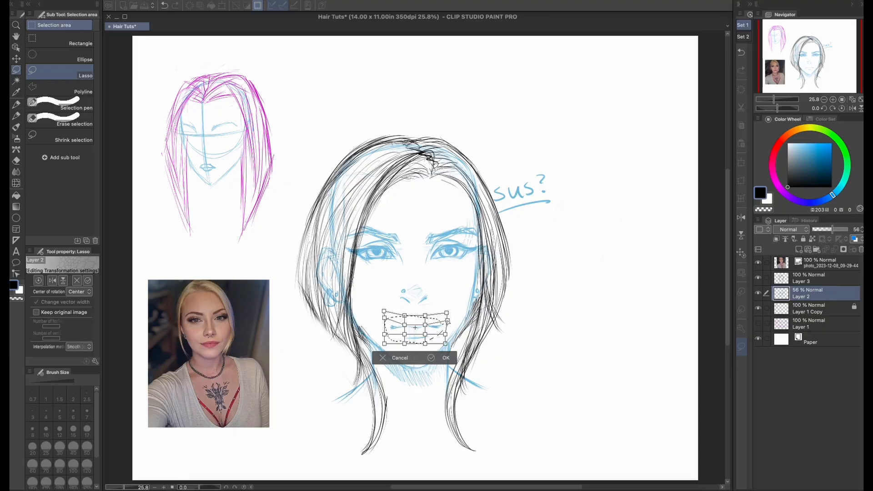
left_click_drag(447, 322, 448, 319)
left_click_drag(384, 320, 384, 330)
left_click_drag(445, 334, 446, 330)
key("Return")
- Lasso the nose on Layer 2, adjust it with a transform and deselect it
left_click(511, 335)
left_click_drag(437, 295, 439, 312)
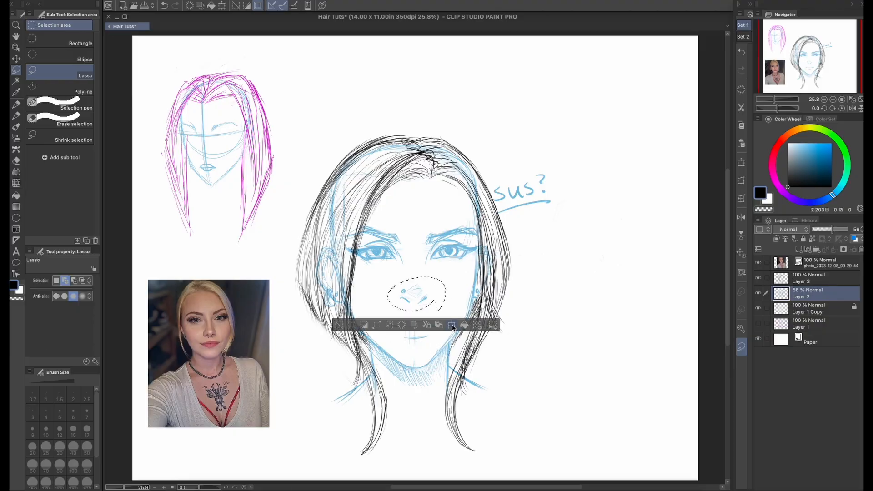
key("ctrl+t")
key("Return")
left_click(516, 337)
- Warp the hair sketch on Layer 3 with a mesh transform to raise the crown slightly
left_click(814, 278)
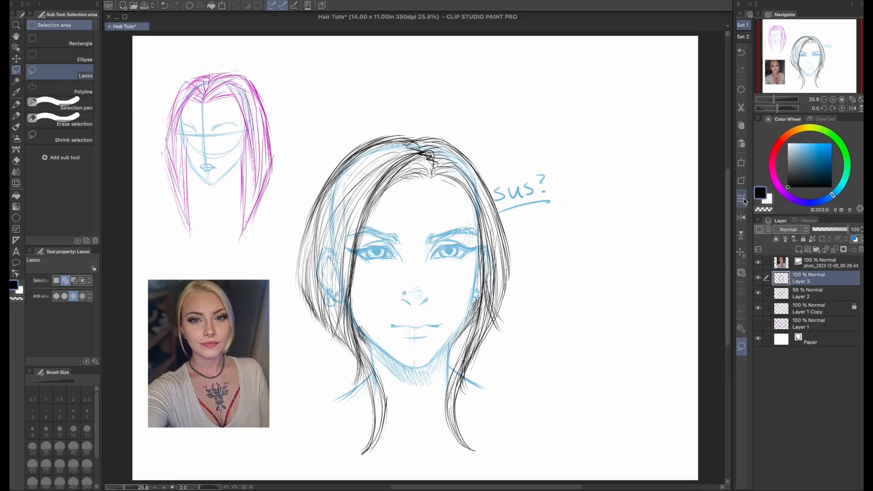
left_click(741, 198)
key("Return")
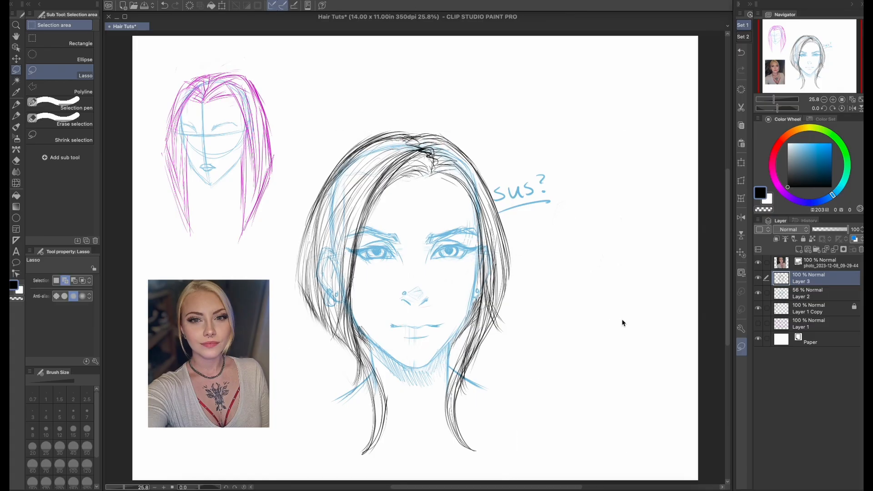
- Save the drawing with the reference photo temporarily hidden, and lower Layer 3's opacity to 46%
left_click(757, 262)
key("ctrl+s")
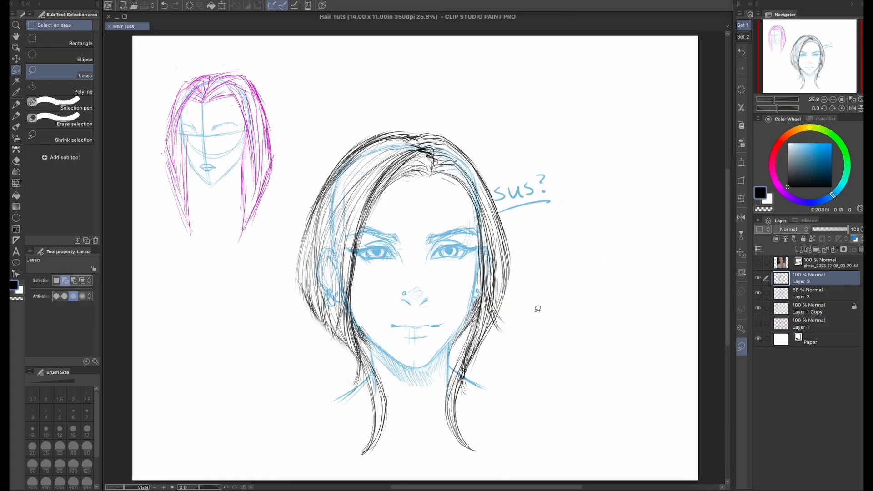
key("p")
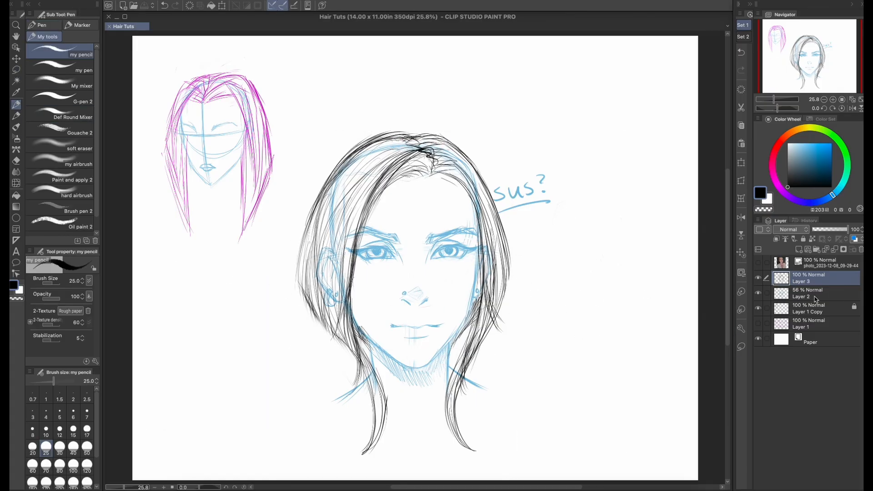
left_click_drag(835, 230, 829, 230)
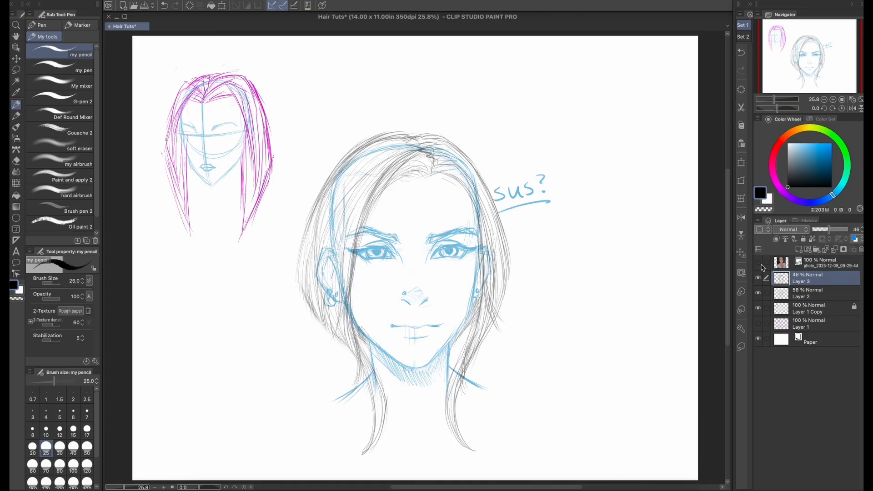
left_click(760, 264)
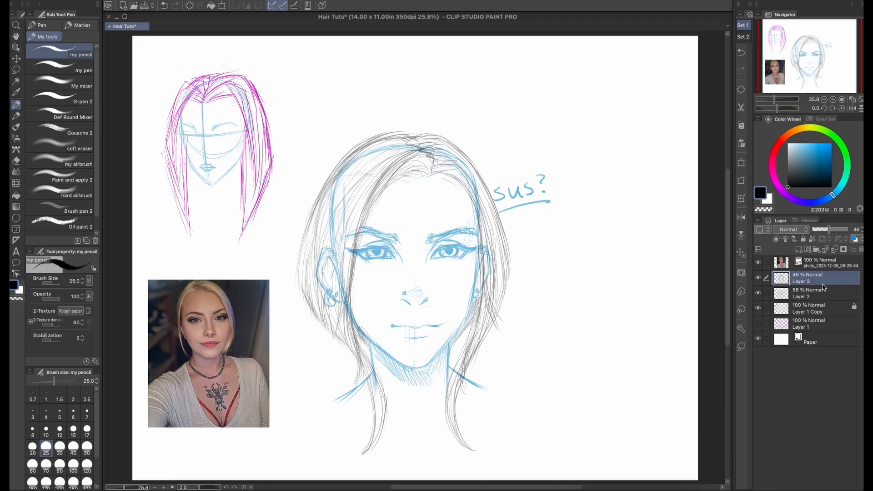
- Set Layer 3's opacity to 33% and lock both Layer 3 and Layer 2
left_click(824, 229)
left_click(802, 239)
left_click(826, 296)
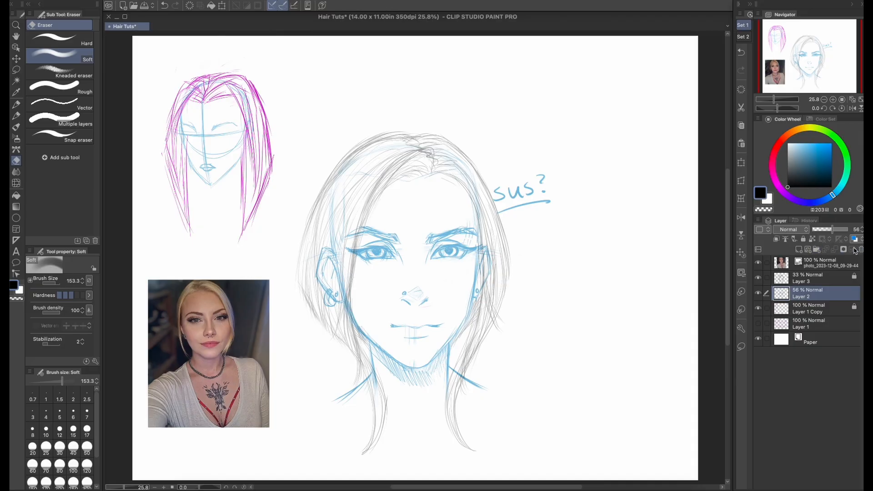
left_click(803, 239)
- Create a new layer above Layer 3 and choose the my pen brush for drawing on it
left_click(834, 279)
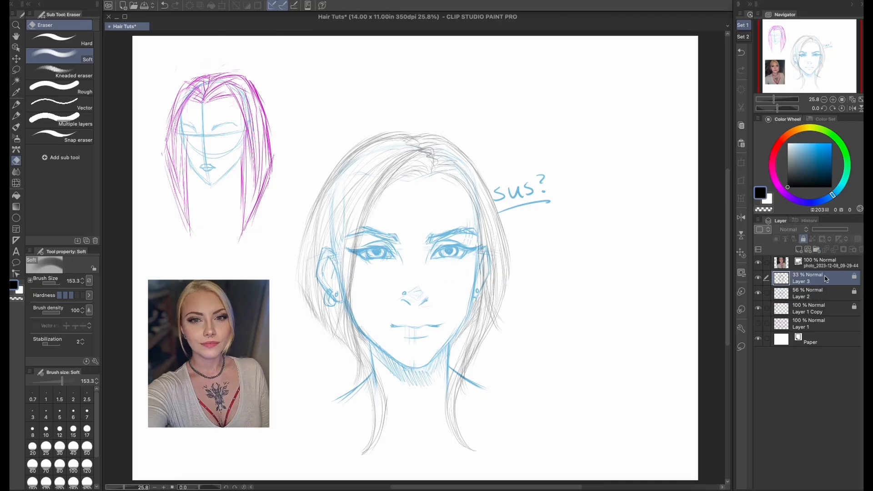
left_click(798, 249)
key("p")
left_click(78, 58)
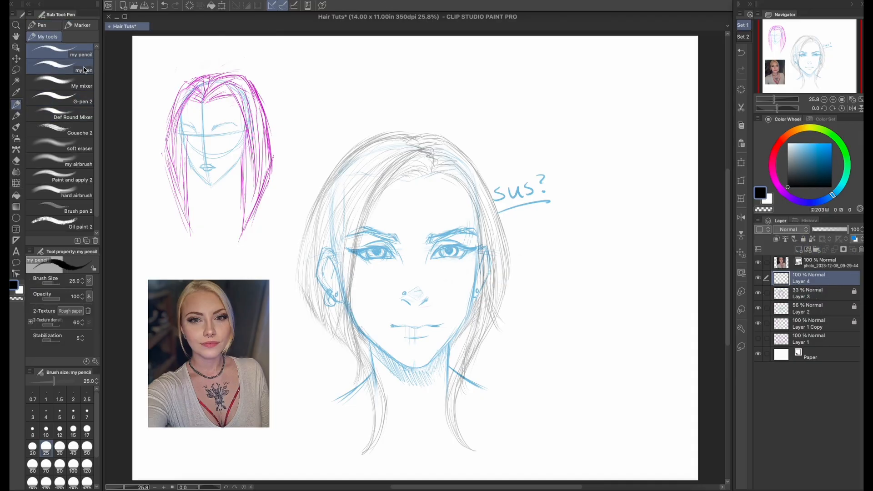
left_click(84, 67)
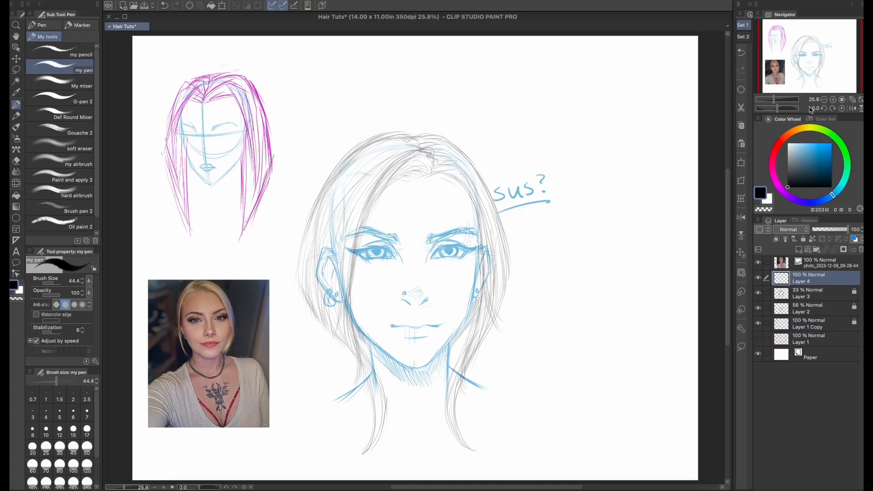
- Ink the front hair strand from the parting down past the eye to the jaw on the left side, using brush size 25
left_click(833, 99)
left_click(812, 66)
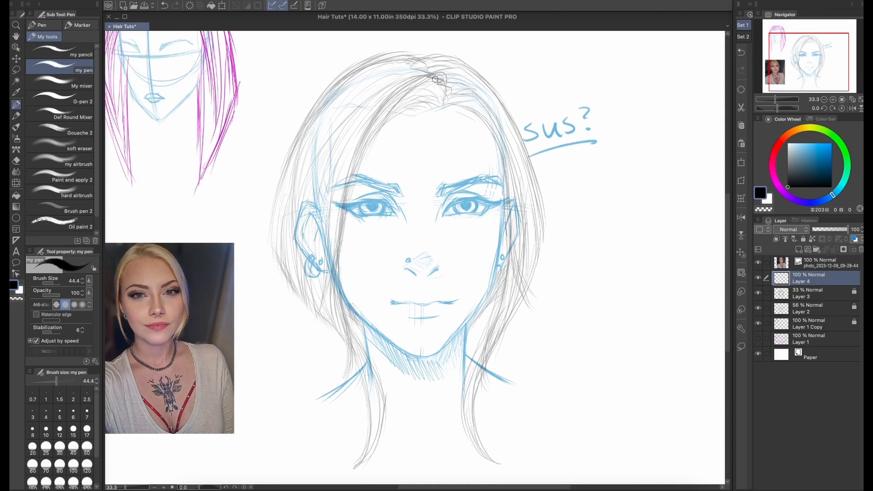
left_click_drag(439, 76, 381, 124)
left_click_drag(408, 93, 373, 147)
left_click_drag(391, 110, 344, 207)
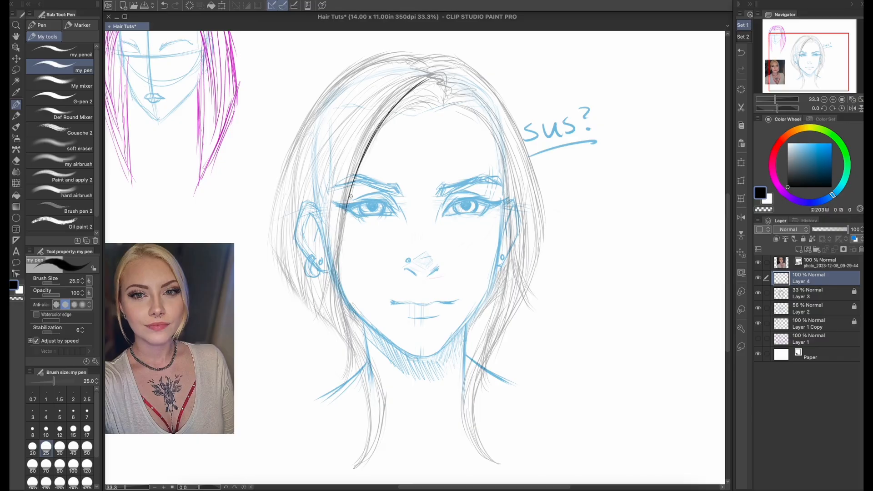
left_click_drag(356, 173, 338, 256)
left_click_drag(345, 208, 341, 261)
left_click_drag(345, 219, 340, 298)
left_click_drag(342, 238, 337, 315)
left_click_drag(339, 282, 349, 335)
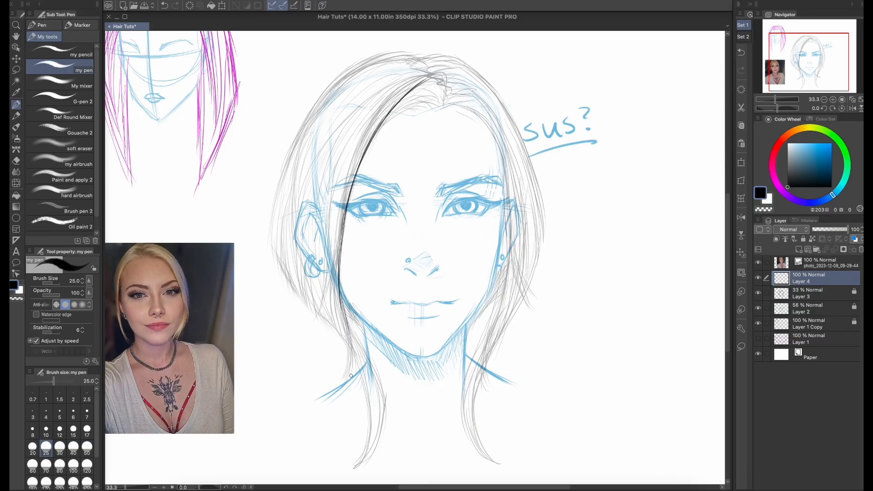
- Ink the left front strand's lower length from the jaw past the neck to its tapered tip
left_click_drag(340, 274, 350, 371)
left_click_drag(342, 319, 348, 360)
key("ctrl+z")
left_click_drag(341, 317, 348, 369)
key("ctrl+z")
left_click_drag(341, 315, 348, 356)
key("ctrl+z")
left_click_drag(341, 316, 349, 371)
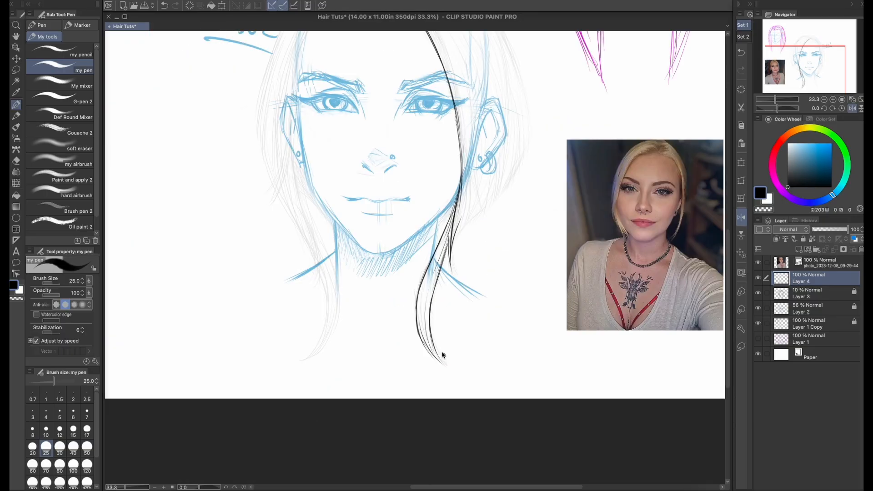
left_click_drag(420, 330, 441, 354)
left_click_drag(484, 244, 460, 347)
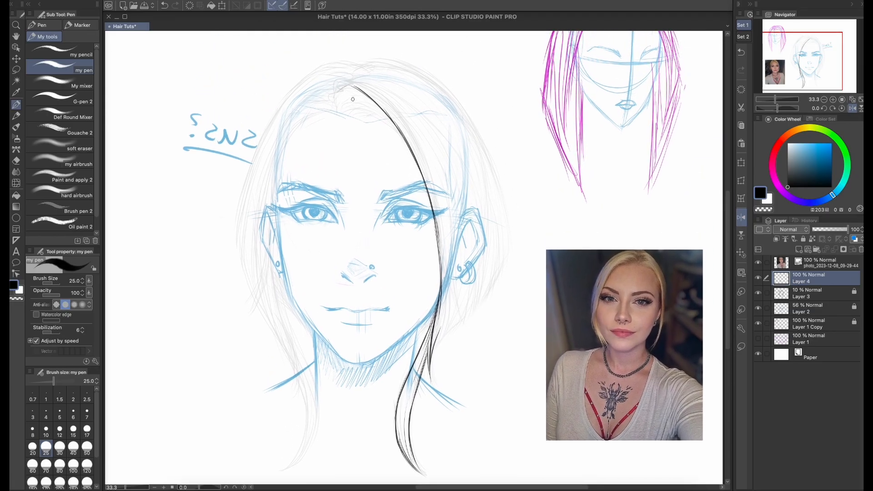
- With the canvas mirrored, ink short curved strands at the parting and extra lines along the front strand over the forehead
mouse_move(335, 102)
left_mouse_down()
mouse_move(349, 90)
mouse_move(399, 140)
left_mouse_up()
left_click_drag(365, 102, 411, 164)
left_click_drag(382, 114, 423, 206)
key("ctrl+z")
key("ctrl+z")
mouse_move(367, 104)
left_mouse_down()
mouse_move(427, 192)
mouse_move(398, 133)
mouse_move(426, 191)
left_mouse_up()
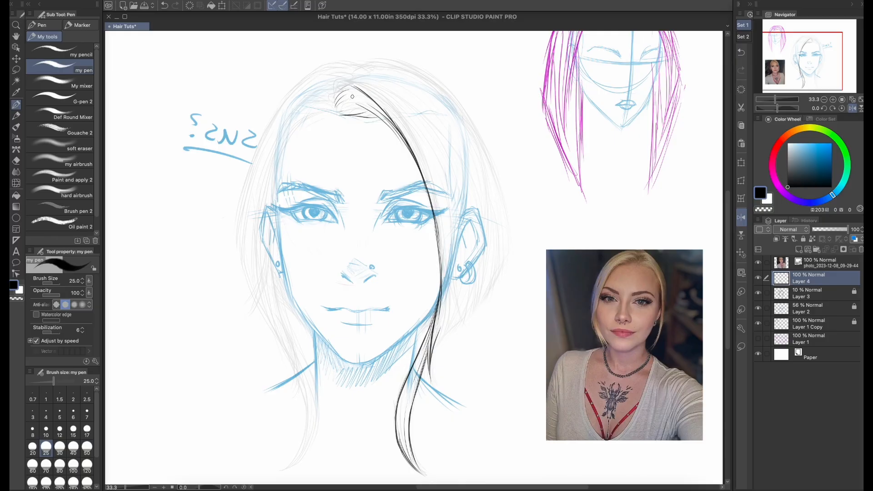
mouse_move(352, 96)
left_mouse_down()
mouse_move(382, 113)
mouse_move(377, 118)
left_mouse_up()
key("ctrl+z")
- Return the canvas to its normal orientation and ink inner strands sweeping from the parting past the left ear
key("h")
left_click_drag(471, 83, 400, 141)
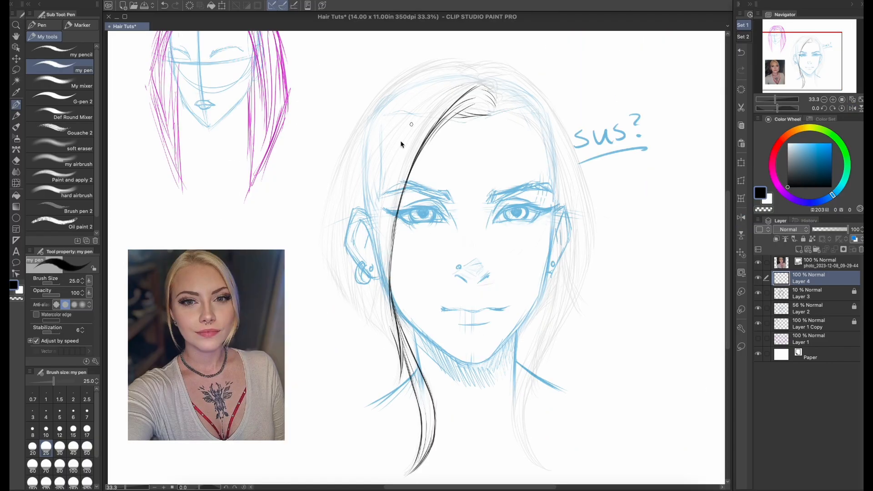
left_click_drag(449, 87, 482, 84)
left_click_drag(468, 86, 378, 185)
mouse_move(407, 143)
left_mouse_down()
mouse_move(388, 188)
mouse_move(370, 311)
left_mouse_up()
left_click_drag(377, 257, 391, 340)
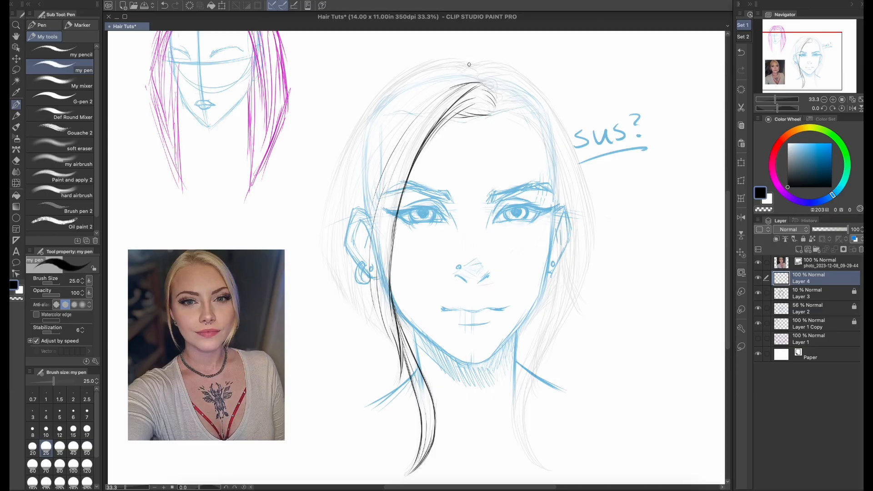
- Ink the outer hair contour from the crown down the upper left side of the head
mouse_move(469, 64)
left_mouse_down()
mouse_move(390, 97)
mouse_move(342, 149)
left_mouse_up()
key("ctrl+z")
left_click_drag(430, 64, 343, 150)
key("ctrl+z")
mouse_move(411, 73)
left_mouse_down()
mouse_move(351, 132)
mouse_move(315, 229)
left_mouse_up()
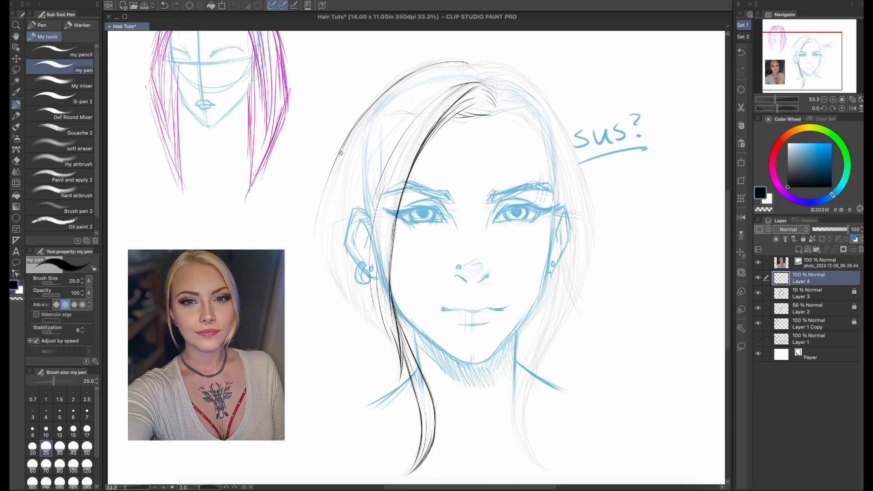
- Redraw and reinforce the outer hair contour beside the left ear
key("super+z")
left_click_drag(349, 136, 320, 223)
key("super+z")
mouse_move(353, 129)
left_mouse_down()
mouse_move(326, 189)
mouse_move(317, 248)
left_mouse_up()
left_click_drag(336, 177, 319, 236)
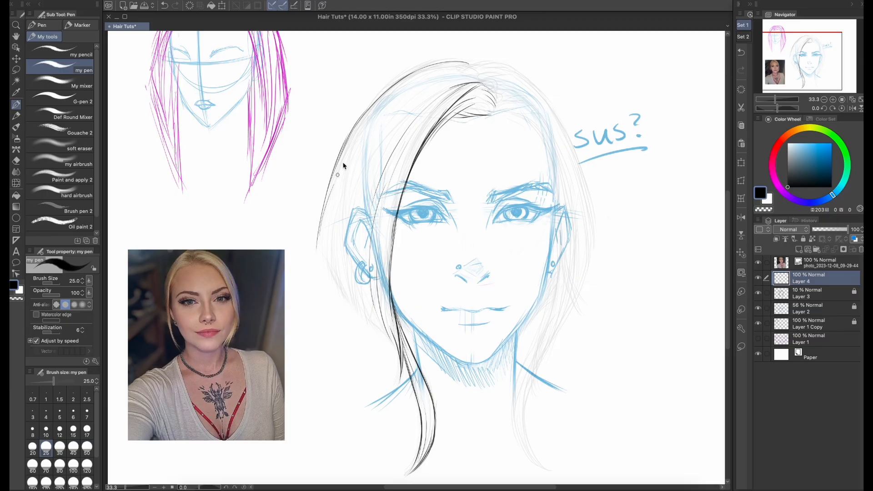
left_click_drag(344, 160, 319, 249)
- Ink the tapered hair ends curving inward from the left outer contour toward the neck
mouse_move(328, 208)
left_mouse_down()
mouse_move(324, 272)
mouse_move(349, 301)
left_mouse_up()
mouse_move(335, 246)
left_mouse_down()
mouse_move(342, 291)
mouse_move(355, 311)
left_mouse_up()
left_click_drag(345, 273, 359, 313)
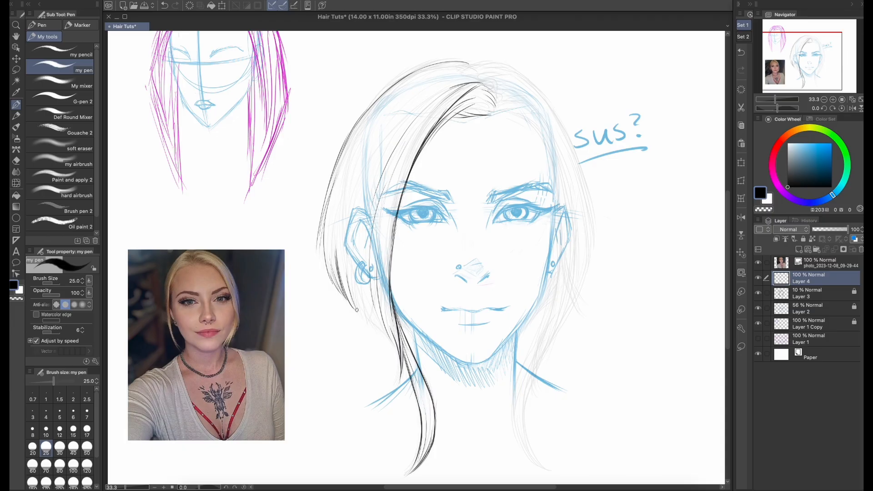
left_click_drag(348, 259, 357, 311)
left_click_drag(350, 270, 373, 325)
mouse_move(358, 263)
left_mouse_down()
mouse_move(373, 322)
mouse_move(391, 342)
left_mouse_up()
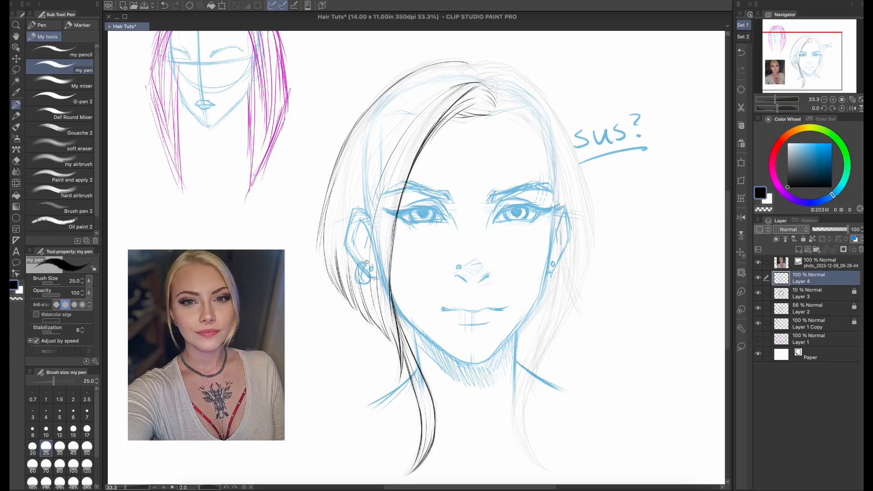
left_click_drag(381, 299, 394, 344)
- Fill the left hair section with flowing inner strands from the crown down to the tapered ends
mouse_move(354, 148)
left_mouse_down()
mouse_move(337, 188)
mouse_move(334, 236)
left_mouse_up()
mouse_move(414, 97)
left_mouse_down()
mouse_move(371, 141)
mouse_move(360, 207)
left_mouse_up()
left_click_drag(369, 141, 344, 229)
key("super+z")
left_click_drag(359, 162, 343, 255)
left_click_drag(419, 69, 327, 191)
left_click_drag(343, 173, 337, 258)
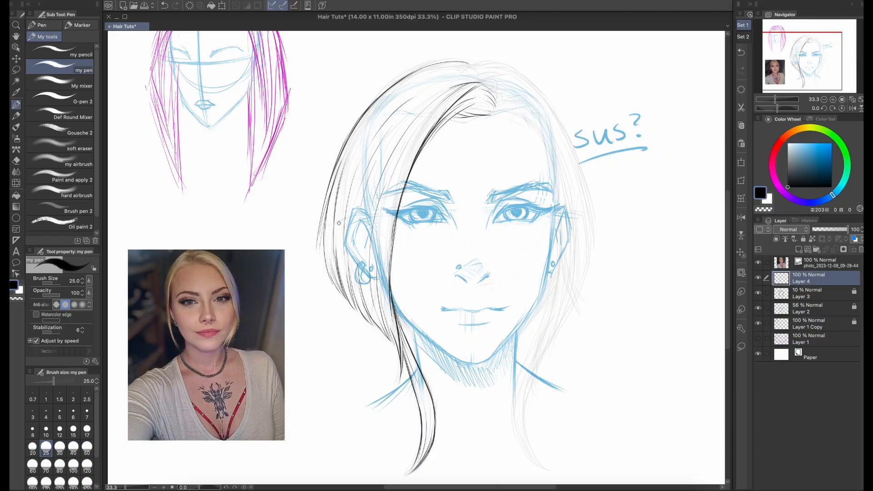
key("super+z")
mouse_move(339, 186)
left_mouse_down()
mouse_move(335, 247)
mouse_move(358, 313)
left_mouse_up()
mouse_move(349, 271)
left_mouse_down()
mouse_move(359, 311)
mouse_move(371, 314)
mouse_move(354, 231)
left_mouse_up()
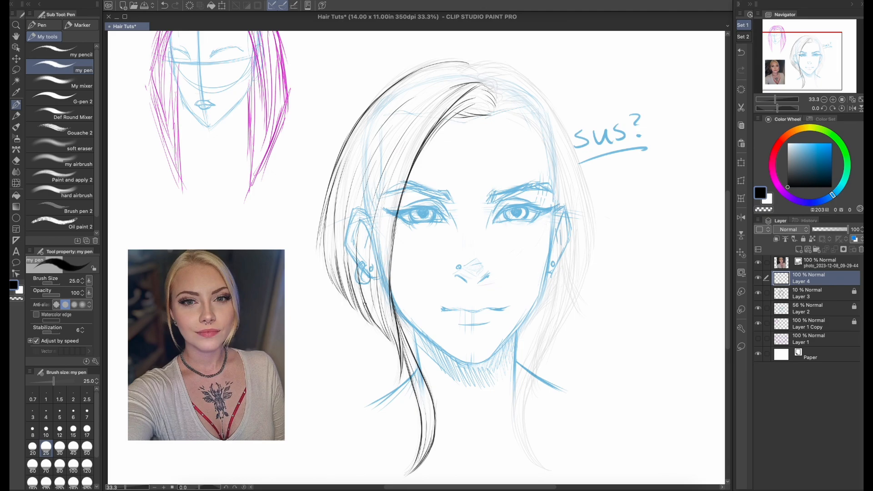
left_click_drag(364, 268, 377, 323)
mouse_move(337, 251)
left_mouse_down()
mouse_move(353, 308)
mouse_move(321, 355)
left_mouse_up()
mouse_move(321, 307)
left_mouse_down()
mouse_move(327, 350)
mouse_move(349, 349)
left_mouse_up()
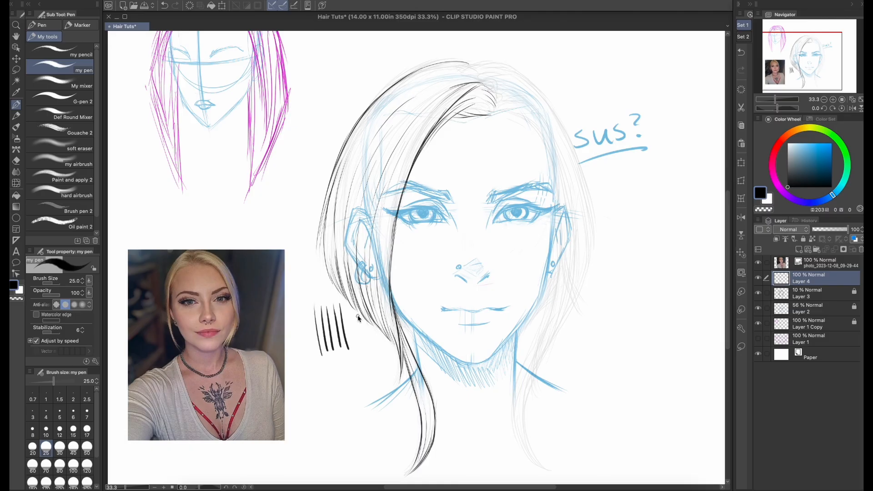
key("ctrl+z")
key("ctrl+z")
key("ctrl+z")
key("ctrl+z")
key("ctrl+z")
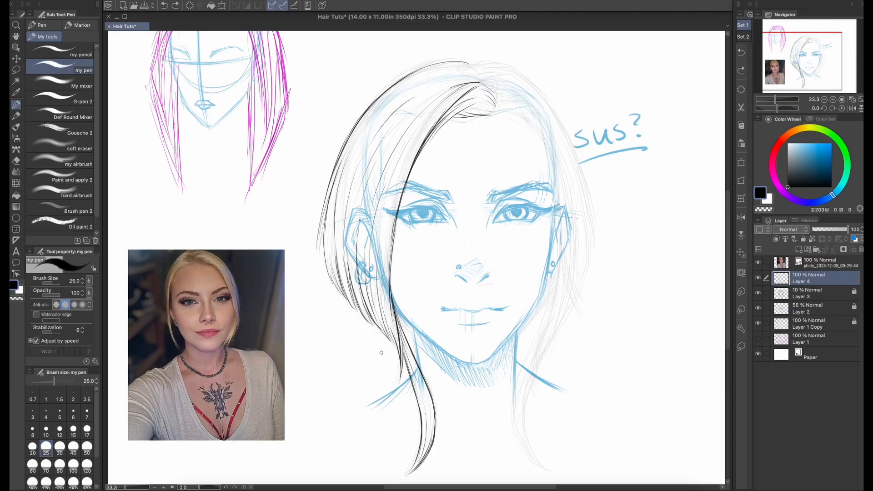
- Ink crown strands beside the parting and the long face-framing strands on the right side down to their tip
left_click_drag(477, 79, 457, 82)
left_click_drag(466, 71, 415, 94)
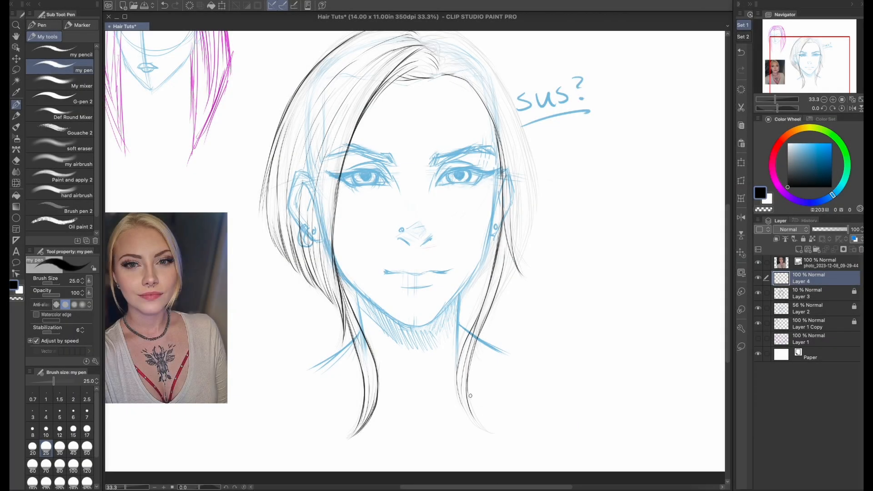
mouse_move(467, 389)
left_mouse_down()
mouse_move(463, 314)
mouse_move(516, 241)
left_mouse_up()
left_click_drag(328, 214, 341, 310)
left_click_drag(518, 181, 471, 346)
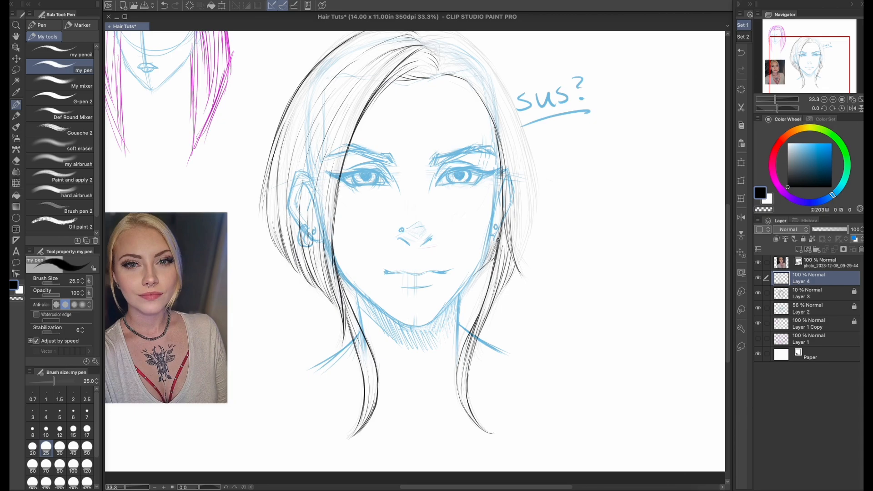
- Mirror the canvas, hide the reference photo, and ink the outer side and lower ends of the hair beside the sus? note
left_click(741, 217)
left_click(758, 262)
mouse_move(314, 182)
left_mouse_down()
mouse_move(329, 261)
mouse_move(325, 350)
left_mouse_up()
left_click_drag(314, 285, 326, 339)
left_click_drag(324, 254, 315, 320)
left_click_drag(328, 200, 310, 282)
left_click_drag(320, 227, 309, 290)
- Ink the upper outer contour and crown strands on the sus? side of the head up to the parting
left_click_drag(354, 144, 313, 248)
left_click_drag(383, 115, 332, 179)
mouse_move(374, 122)
left_mouse_down()
mouse_move(327, 187)
mouse_move(420, 105)
mouse_move(434, 109)
left_mouse_up()
left_click_drag(388, 108, 428, 107)
mouse_move(359, 140)
left_mouse_down()
mouse_move(425, 109)
mouse_move(455, 127)
left_mouse_up()
- Restore the canvas orientation and ink inner strands from the parting down the right side of the hair
key("h")
left_click_drag(427, 146, 467, 178)
mouse_move(422, 149)
left_mouse_down()
mouse_move(444, 144)
mouse_move(495, 231)
left_mouse_up()
key("super+z")
left_click_drag(469, 155, 495, 209)
left_click_drag(457, 157, 491, 228)
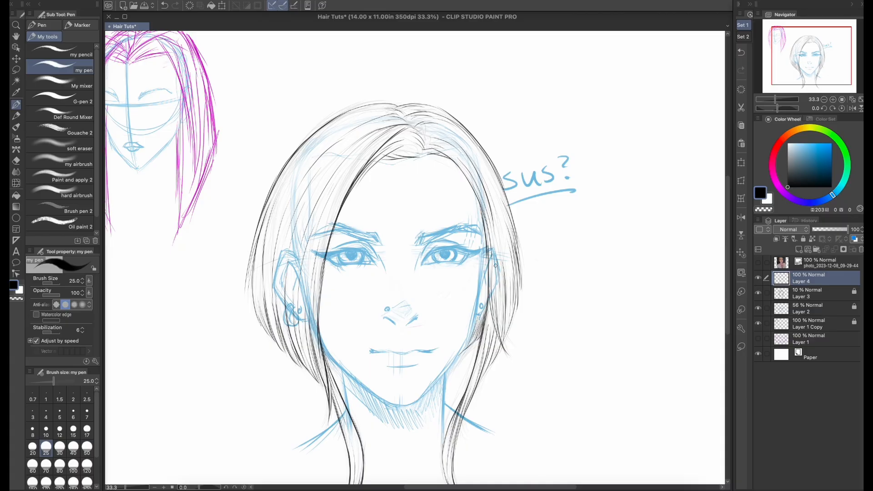
- Hide Layer 3, set Layer 4's blending mode to Multiply, and lock Layer 4
left_click(758, 293)
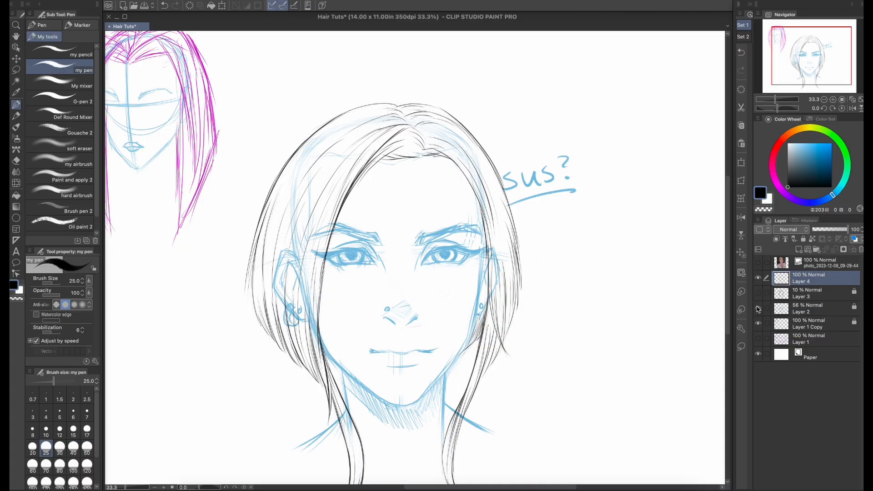
left_click(802, 239)
left_click_drag(420, 393, 416, 357)
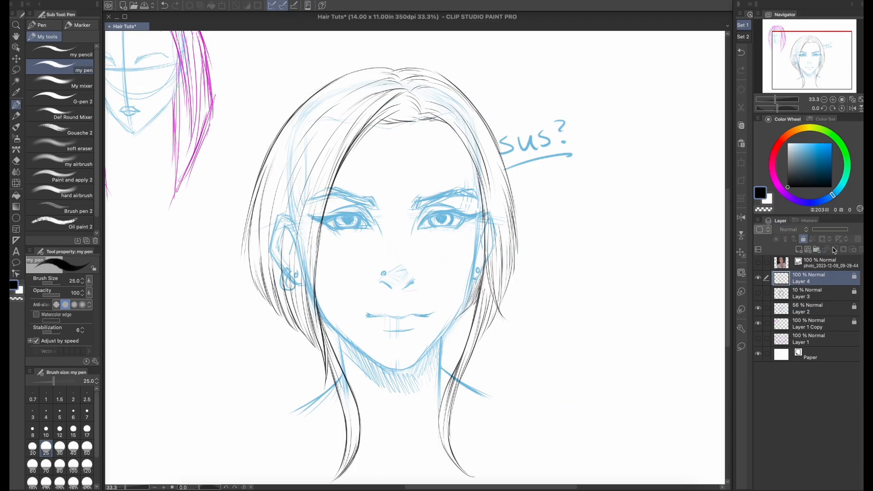
left_click(804, 238)
left_click(792, 230)
left_click(796, 259)
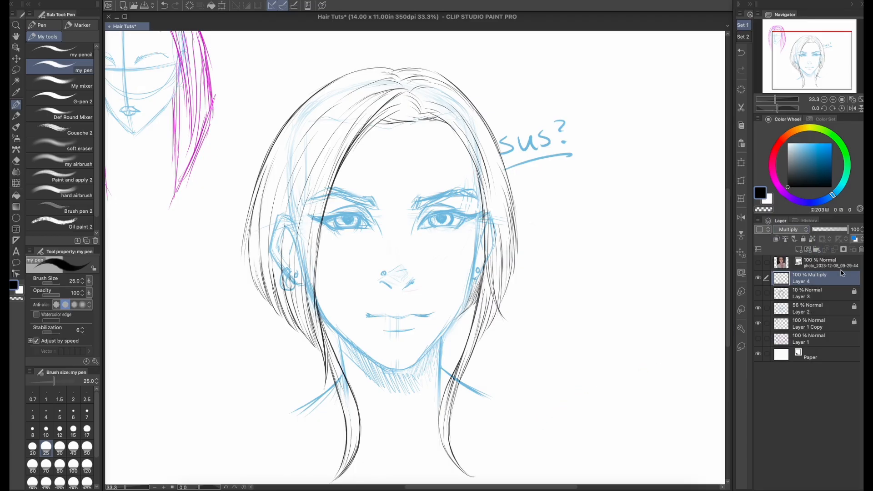
left_click(803, 239)
- Create a new layer directly above Layer 3 and choose the hard airbrush
left_click(786, 295)
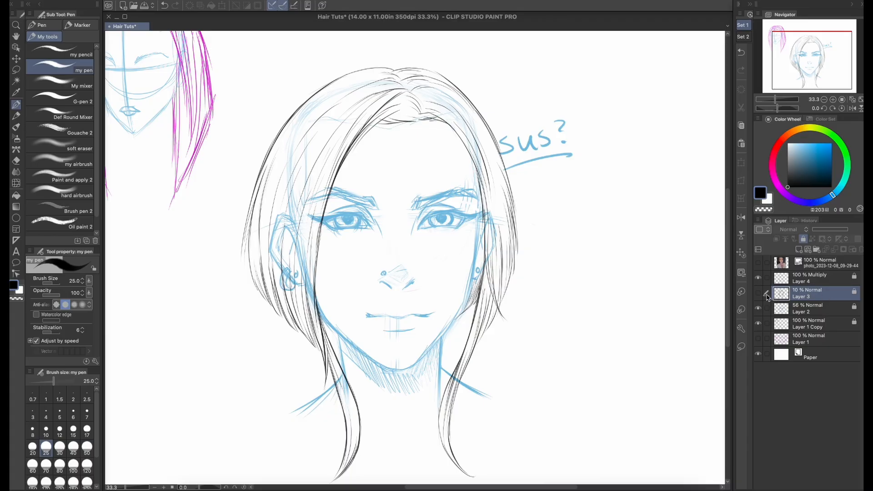
left_click(798, 249)
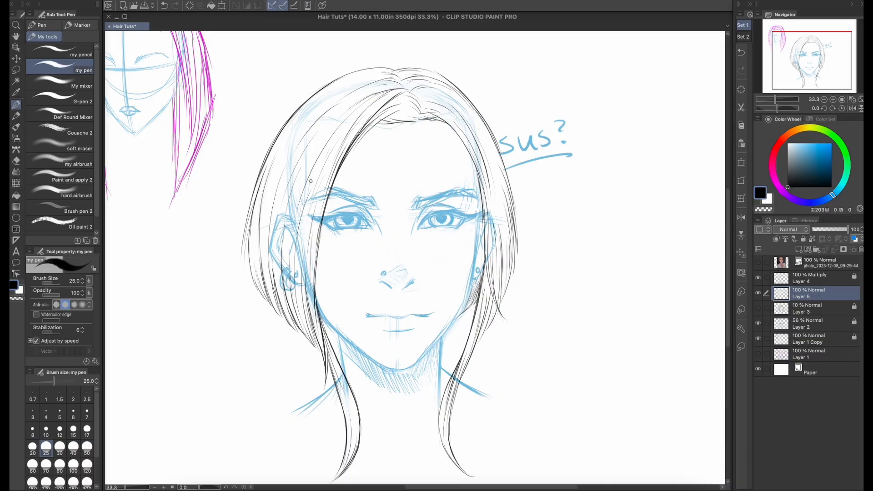
left_click(75, 193)
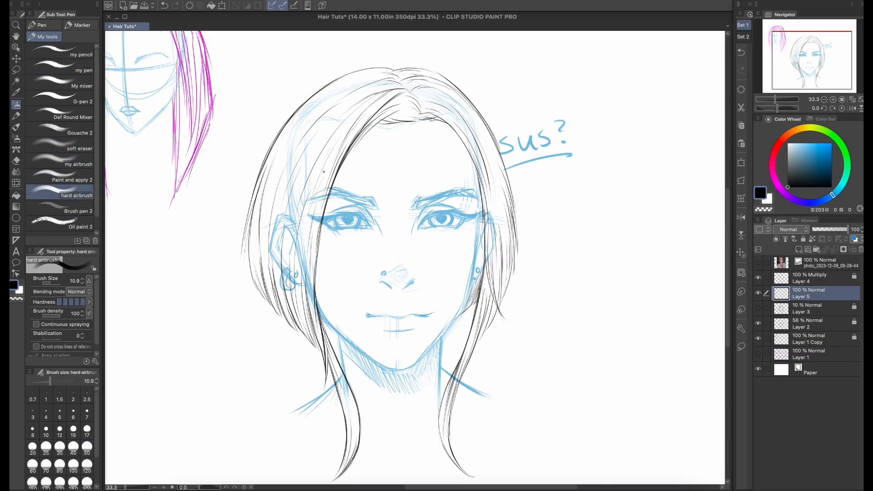
- Undo the black test stroke and block in the upper hair with gray using the hard airbrush at size 59.5
mouse_move(335, 125)
left_mouse_down()
mouse_move(301, 178)
mouse_move(292, 221)
left_mouse_up()
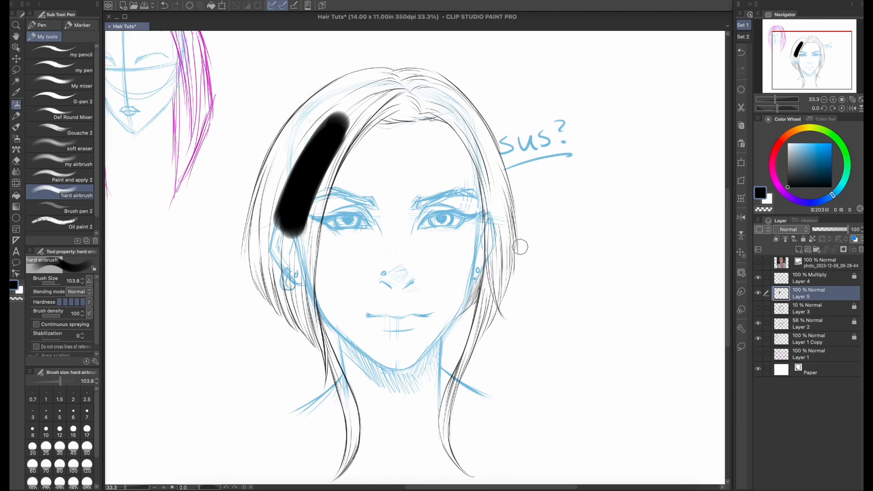
key("ctrl+z")
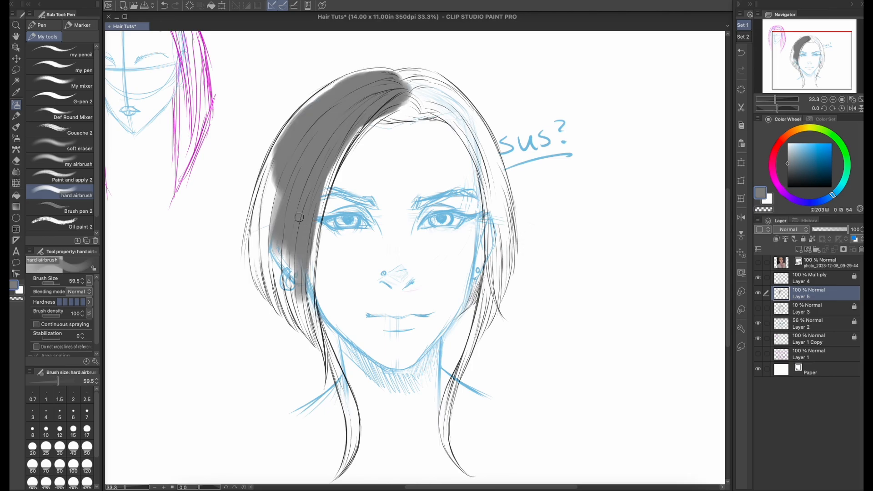
mouse_move(301, 291)
left_mouse_down()
mouse_move(272, 241)
mouse_move(291, 146)
mouse_move(329, 158)
mouse_move(307, 284)
left_mouse_up()
mouse_move(437, 98)
left_mouse_down()
mouse_move(495, 191)
mouse_move(500, 227)
mouse_move(495, 187)
mouse_move(504, 286)
mouse_move(405, 111)
mouse_move(436, 91)
mouse_move(415, 78)
mouse_move(450, 105)
mouse_move(443, 118)
left_mouse_up()
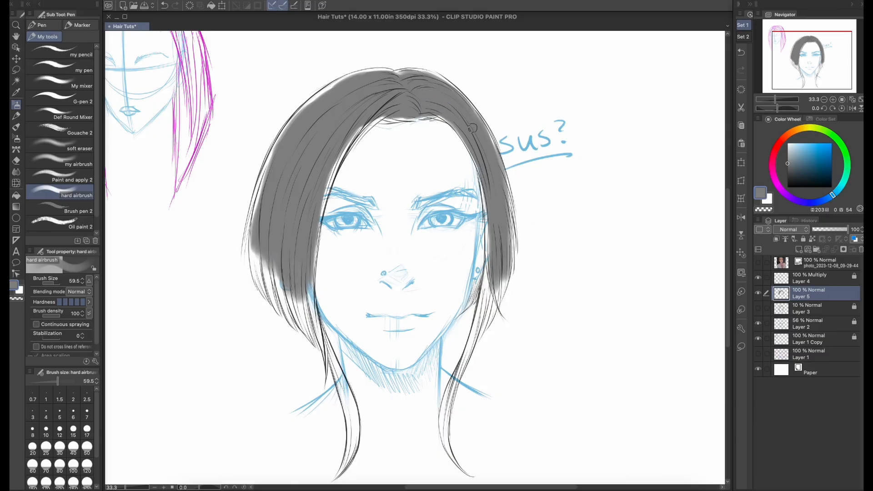
- Reduce the airbrush size to 28.8 and fill the lower hair sections and both long front strands with gray
key("bracketleft")
key("bracketleft")
mouse_move(489, 268)
left_mouse_down()
mouse_move(483, 314)
mouse_move(469, 303)
mouse_move(487, 261)
mouse_move(474, 278)
mouse_move(473, 345)
mouse_move(505, 273)
mouse_move(510, 207)
mouse_move(509, 255)
left_mouse_up()
mouse_move(300, 291)
left_mouse_down()
mouse_move(310, 326)
mouse_move(256, 250)
mouse_move(271, 173)
left_mouse_up()
mouse_move(328, 346)
left_mouse_down()
mouse_move(352, 418)
mouse_move(346, 452)
left_mouse_up()
mouse_move(455, 380)
left_mouse_down()
mouse_move(443, 440)
mouse_move(473, 336)
left_mouse_up()
left_click_drag(334, 378, 318, 321)
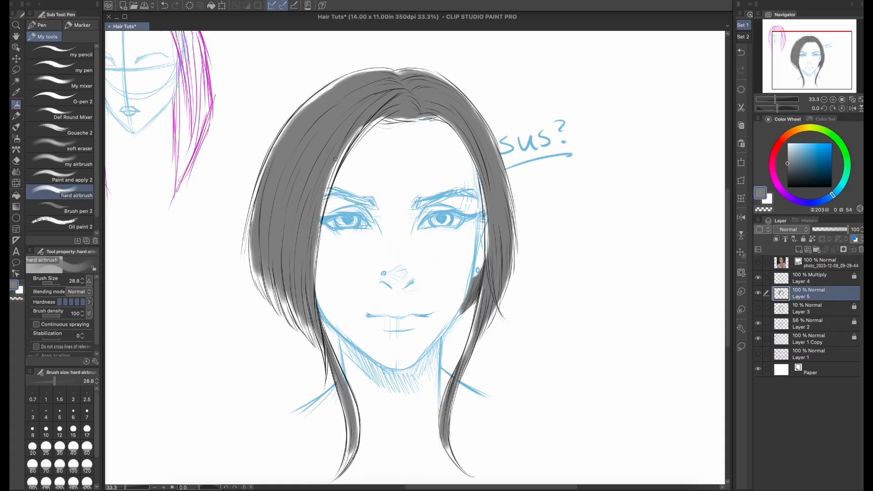
- Fill the gray up to the left hair section's inner edge along the forehead and cheek, and choose my pen for touch-ups
left_click_drag(335, 159, 322, 206)
left_click_drag(348, 140, 324, 204)
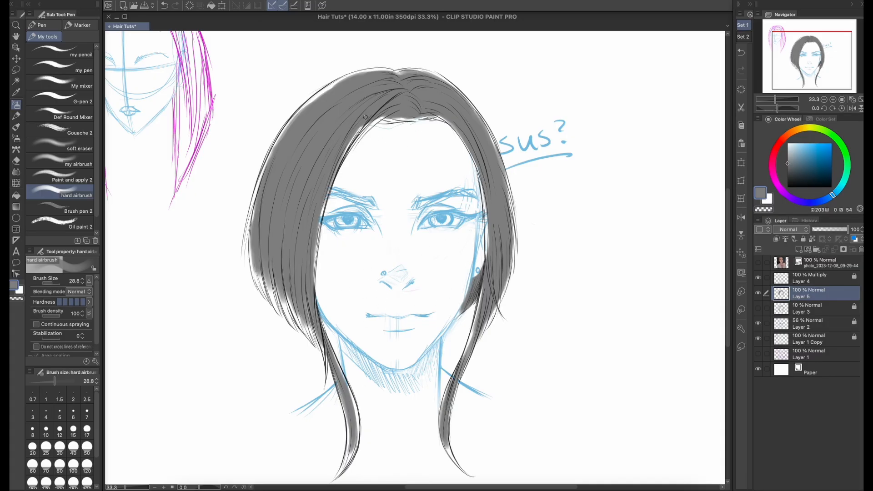
mouse_move(363, 127)
left_mouse_down()
mouse_move(341, 158)
mouse_move(335, 152)
left_mouse_up()
left_click_drag(324, 201, 312, 263)
left_click(83, 71)
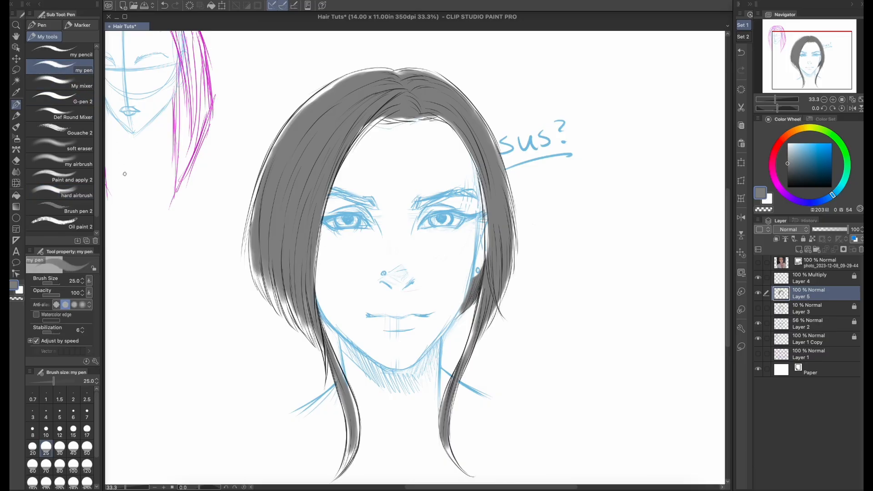
left_click_drag(318, 198, 320, 196)
- Fill the white gaps along the lower tips of the left hair section beside the jaw with gray, using my pen at size 38.6
left_click(824, 100)
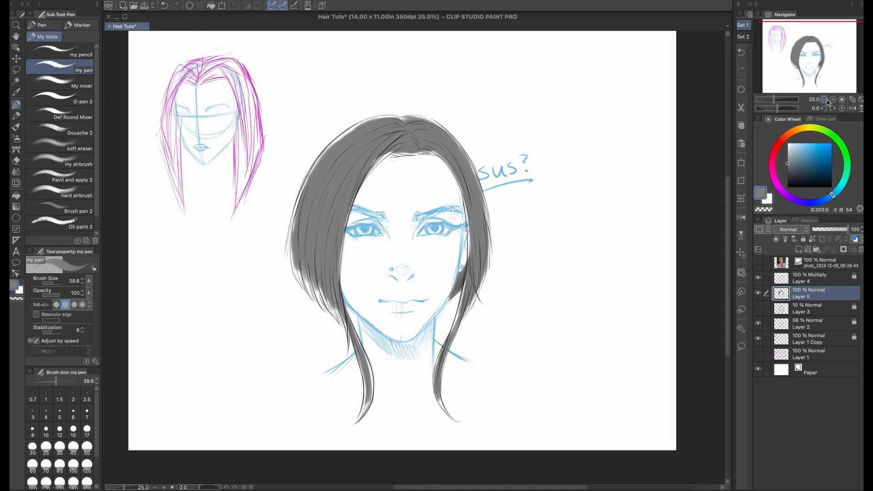
left_click(823, 99)
left_click(833, 100)
left_click(833, 100)
left_click(833, 99)
left_click(833, 99)
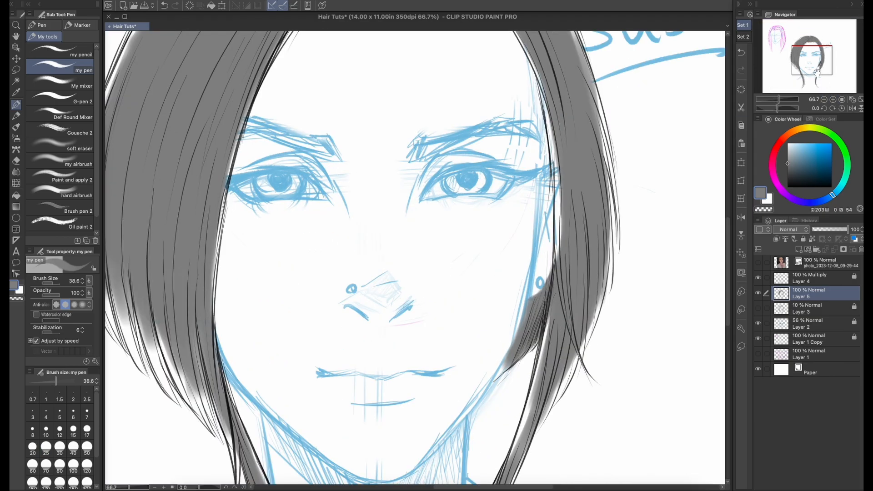
left_click_drag(813, 69, 807, 75)
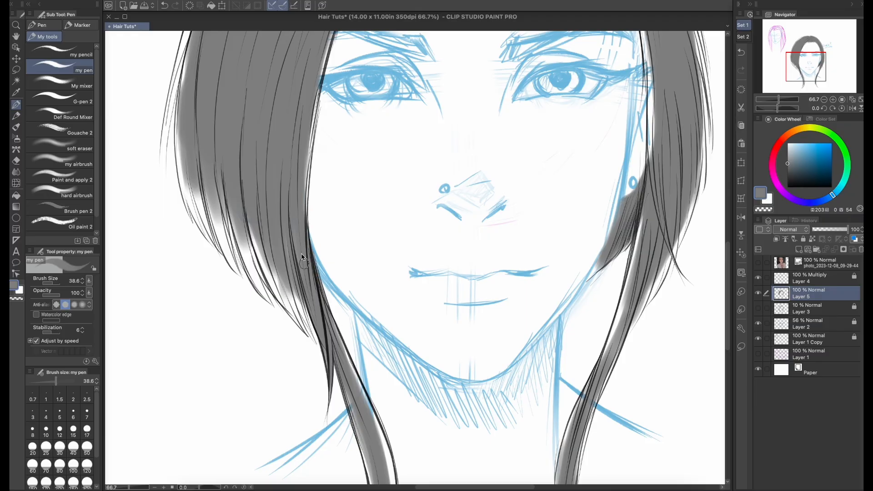
left_click_drag(296, 260, 321, 343)
left_click_drag(298, 275, 316, 337)
mouse_move(287, 259)
left_mouse_down()
mouse_move(314, 343)
mouse_move(311, 329)
left_mouse_up()
mouse_move(292, 275)
left_mouse_down()
mouse_move(311, 331)
mouse_move(307, 315)
left_mouse_up()
left_click_drag(276, 251, 300, 325)
left_click_drag(284, 268, 309, 335)
left_click_drag(263, 223, 290, 311)
left_click_drag(270, 259, 294, 317)
mouse_move(268, 230)
left_mouse_down()
mouse_move(299, 321)
mouse_move(280, 295)
left_mouse_up()
mouse_move(252, 216)
left_mouse_down()
mouse_move(266, 275)
mouse_move(247, 208)
mouse_move(288, 311)
mouse_move(253, 213)
mouse_move(278, 287)
left_mouse_up()
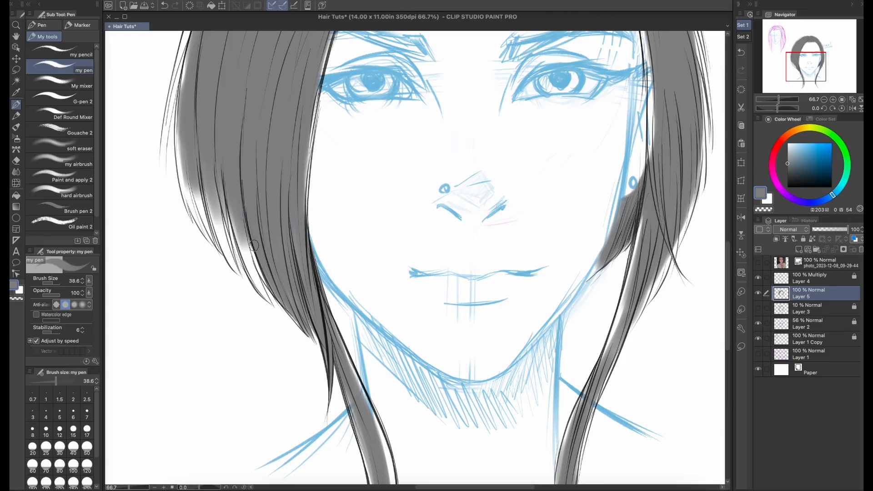
- Extend the gray fill outward through the middle tips of the left hair section with overlapping downward strokes
left_click_drag(247, 228, 271, 291)
left_click_drag(241, 229, 258, 282)
mouse_move(243, 231)
left_mouse_down()
mouse_move(267, 301)
mouse_move(264, 292)
left_mouse_up()
mouse_move(233, 213)
left_mouse_down()
mouse_move(262, 296)
mouse_move(259, 285)
left_mouse_up()
left_click_drag(242, 248, 272, 305)
left_click_drag(236, 216, 263, 292)
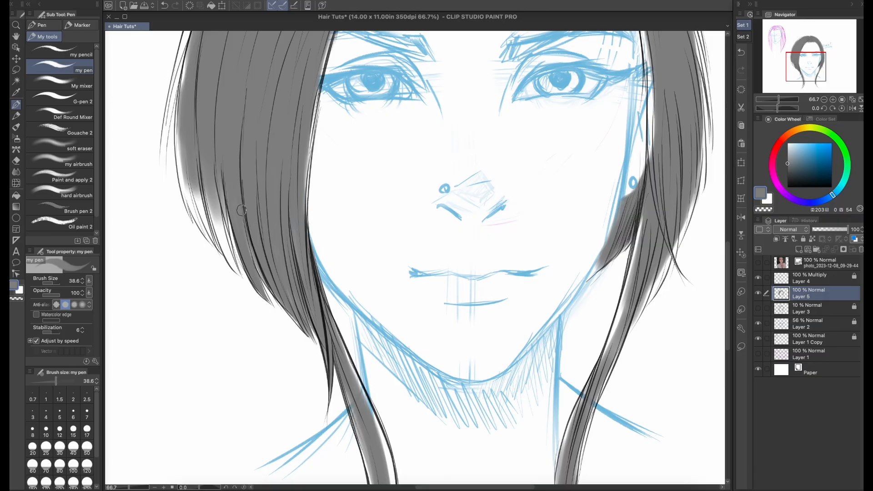
left_click_drag(241, 222, 265, 295)
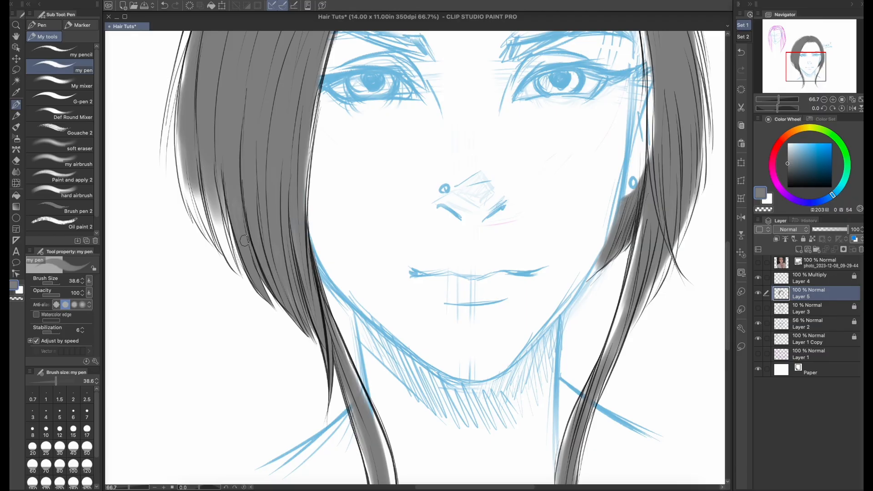
left_click_drag(258, 287, 270, 304)
mouse_move(222, 193)
left_mouse_down()
mouse_move(248, 269)
mouse_move(226, 209)
mouse_move(236, 249)
left_mouse_up()
left_click_drag(224, 181, 246, 269)
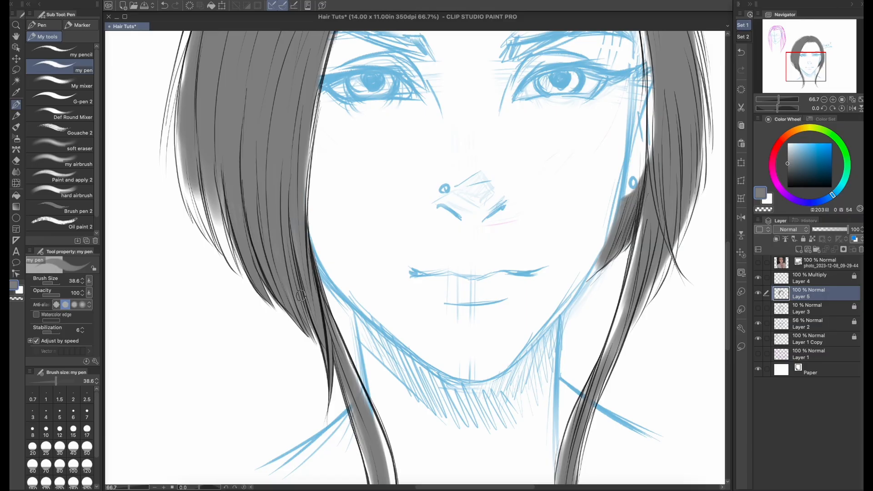
- Fill the outer edge of the left hair section with gray, from its outermost lower tips up along the side outline
left_click_drag(317, 255, 432, 249)
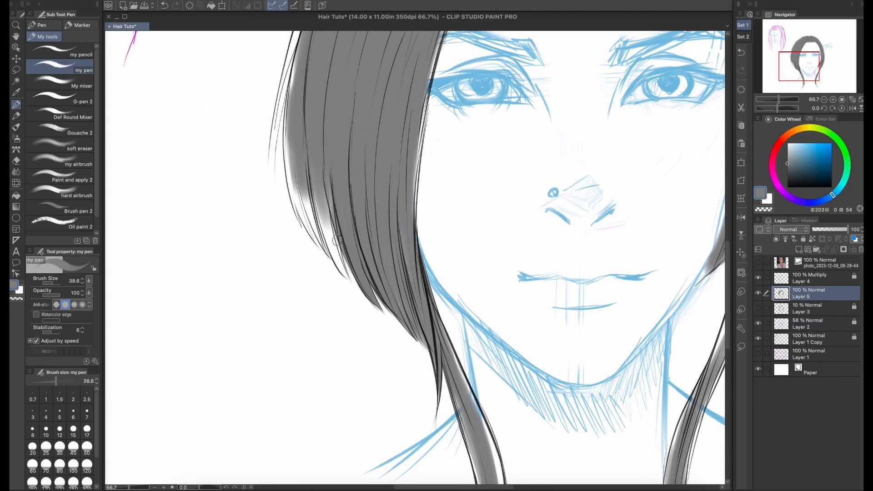
left_click_drag(331, 204, 339, 260)
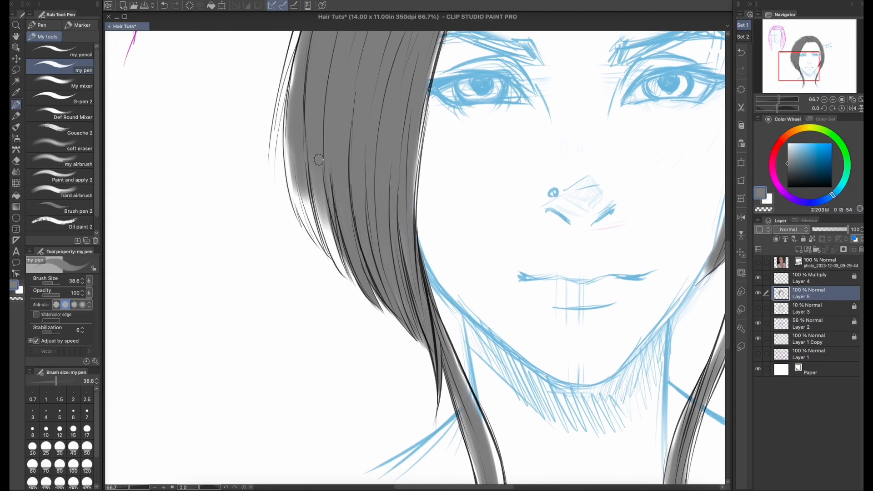
left_click_drag(319, 161, 337, 259)
left_click_drag(321, 184, 333, 260)
left_click_drag(314, 161, 330, 232)
mouse_move(314, 182)
left_mouse_down()
mouse_move(334, 250)
mouse_move(320, 241)
left_mouse_up()
mouse_move(296, 149)
left_mouse_down()
mouse_move(320, 243)
mouse_move(312, 232)
left_mouse_up()
left_click_drag(294, 185, 299, 215)
left_click_drag(291, 124, 296, 208)
left_click_drag(286, 121, 286, 155)
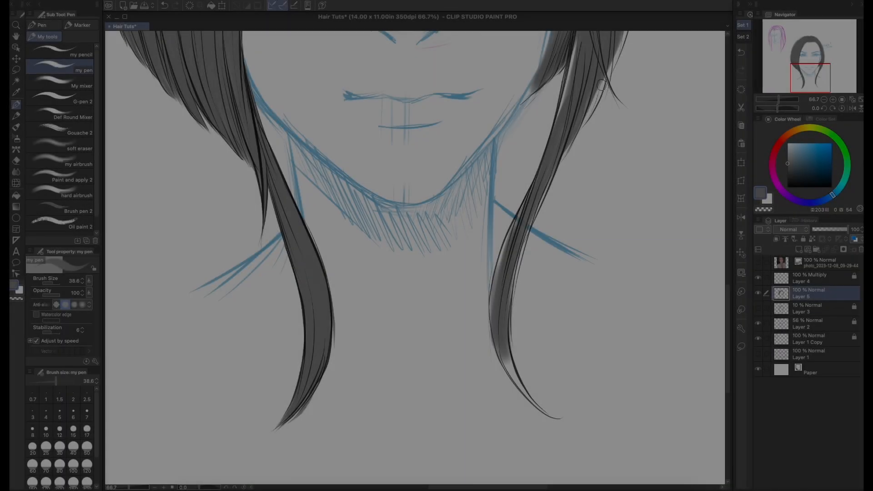
- Fill the long right front strand with gray out to its inked edges, from beside the jaw down to the tip
left_click_drag(574, 48, 543, 188)
left_click_drag(552, 166, 514, 234)
left_click_drag(524, 202, 491, 316)
left_click_drag(531, 223, 509, 329)
left_click_drag(520, 240, 507, 386)
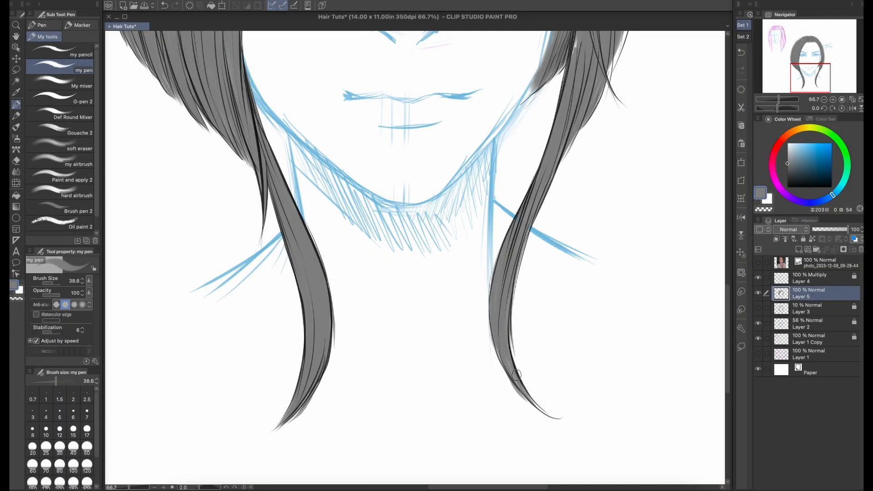
left_click_drag(523, 341, 514, 409)
left_click_drag(531, 216, 514, 309)
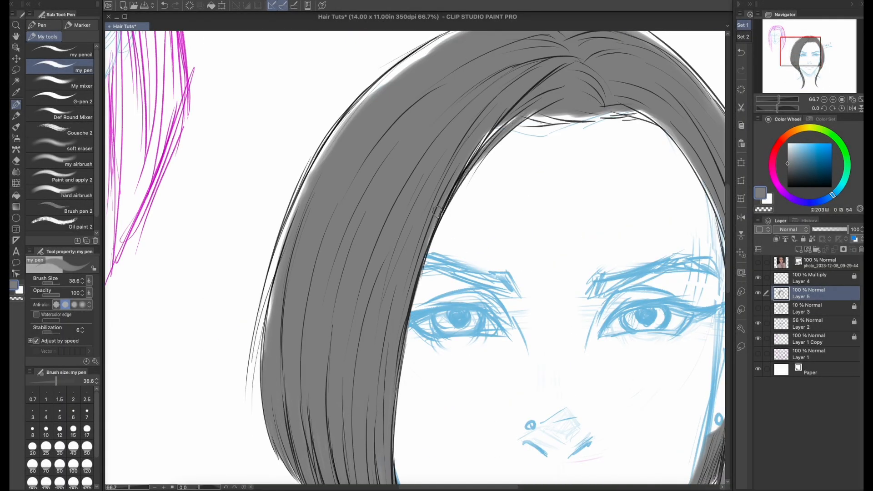
- Fill the upper left hair section with gray along its inner forehead edge and outer outline up to the crown
left_click_drag(493, 131, 428, 245)
mouse_move(518, 117)
left_mouse_down()
mouse_move(447, 192)
mouse_move(416, 309)
left_mouse_up()
left_click_drag(291, 238, 262, 363)
left_click_drag(300, 195, 258, 364)
mouse_move(297, 218)
left_mouse_down()
mouse_move(250, 395)
mouse_move(361, 262)
left_mouse_up()
left_click_drag(412, 167, 351, 273)
left_click_drag(459, 125, 370, 218)
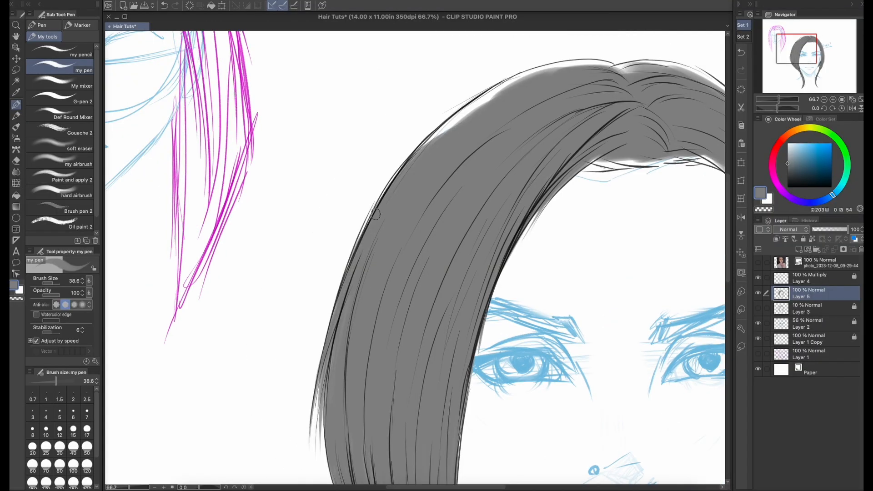
left_click_drag(573, 66, 404, 170)
left_click_drag(632, 59, 555, 74)
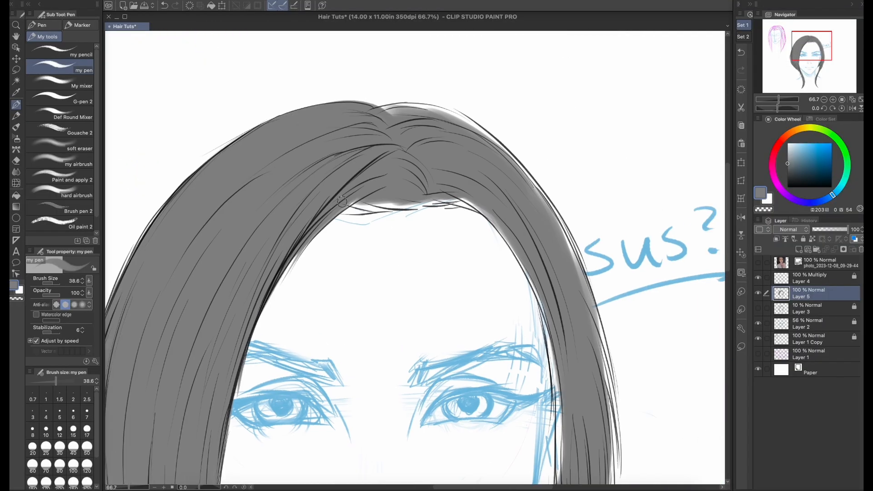
- Flip the canvas view horizontally and fill the narrower hair section's outer edge with gray from the parting down the side
mouse_move(342, 201)
left_mouse_down()
mouse_move(433, 200)
mouse_move(306, 230)
mouse_move(405, 203)
mouse_move(333, 223)
left_mouse_up()
key("h")
left_click_drag(395, 111, 325, 157)
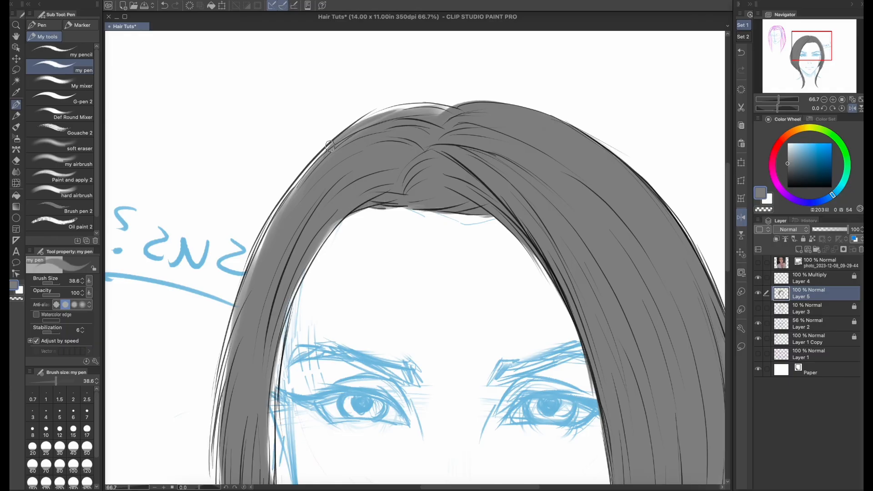
left_click_drag(448, 109, 321, 155)
left_click_drag(385, 117, 276, 219)
left_click_drag(325, 150, 251, 268)
left_click_drag(274, 211, 230, 347)
left_click_drag(265, 243, 243, 306)
left_click_drag(270, 234, 357, 153)
left_click_drag(426, 140, 369, 255)
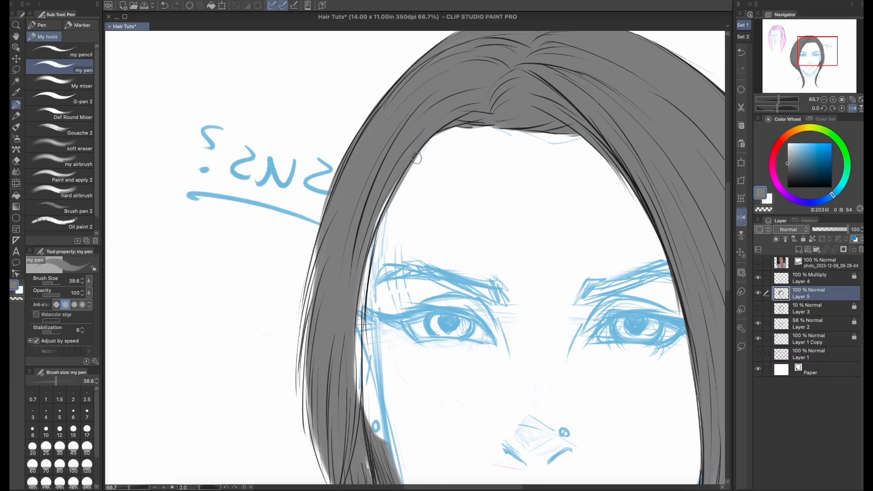
- Fill the narrower section's inner face edge and the lock behind the ear with gray, and save the file with the whole canvas in view
left_click_drag(392, 187, 359, 327)
left_click_drag(369, 230, 359, 398)
left_click_drag(415, 300, 425, 203)
mouse_move(371, 225)
left_mouse_down()
mouse_move(370, 305)
mouse_move(394, 395)
left_mouse_up()
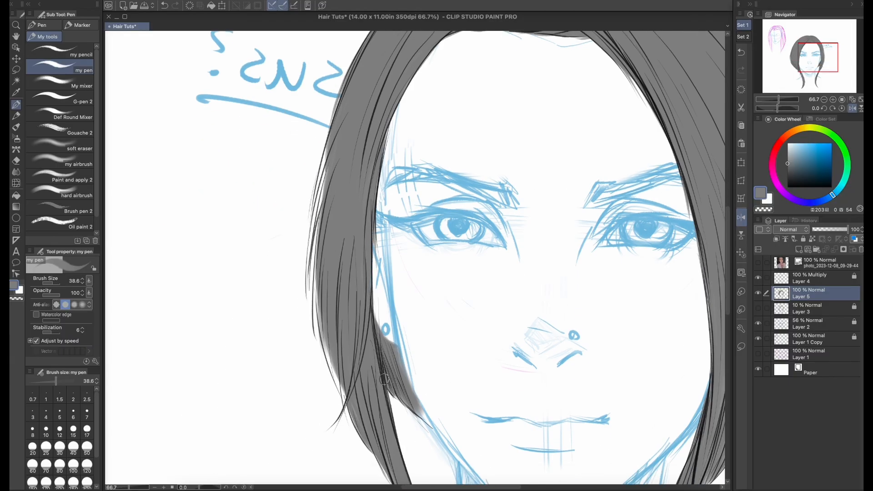
left_click_drag(392, 349, 434, 429)
left_click_drag(326, 136, 309, 266)
mouse_move(321, 162)
left_mouse_down()
mouse_move(332, 373)
mouse_move(308, 312)
mouse_move(346, 401)
left_mouse_up()
key("super+0")
key("super+s")
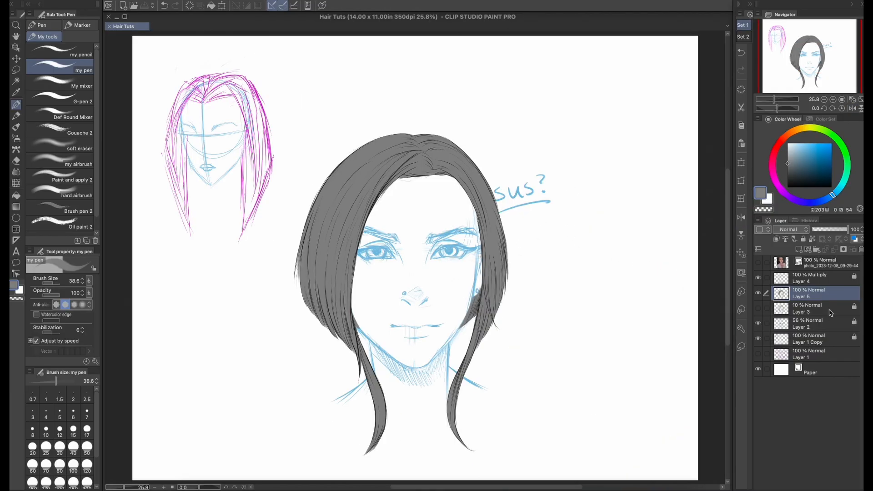
- Check and unlock Layer 2, touch up the forehead hairline, and return to Layer 5
left_click(758, 324)
left_click(757, 324)
left_click(828, 325)
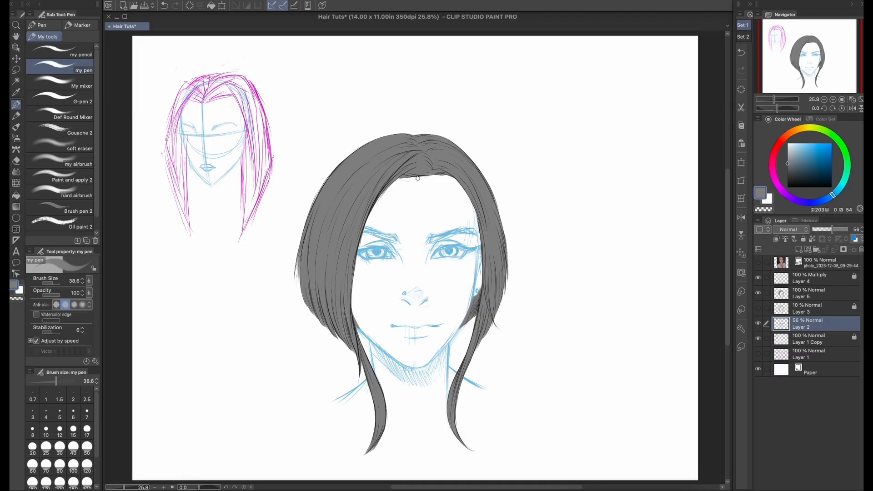
left_click(833, 294)
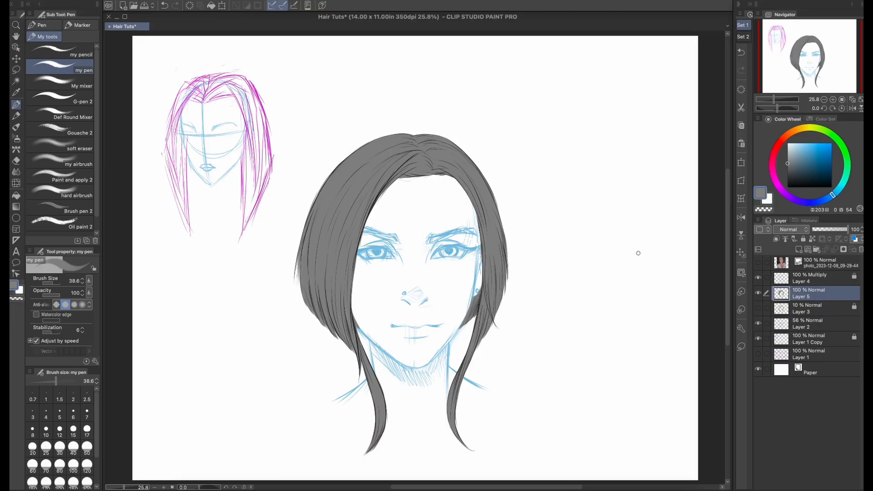
left_click_drag(400, 176, 432, 174)
- Lock transparent pixels on Layer 5 and recolor all the gray hair reddish brown (H12 S47 V42) with my airbrush
left_click(811, 238)
left_click(786, 136)
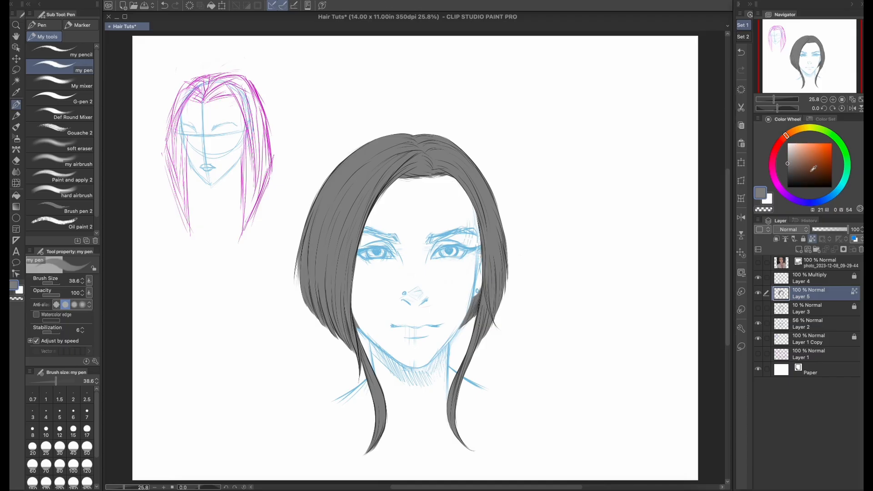
left_click(804, 169)
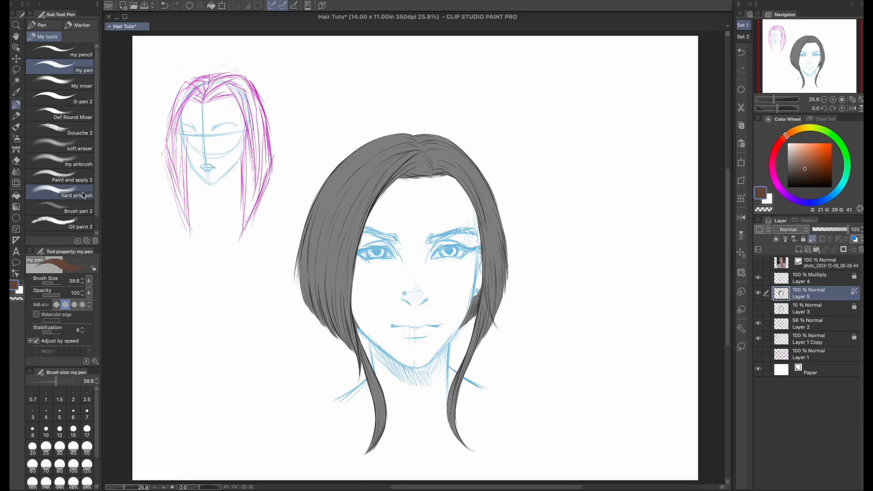
left_click(78, 162)
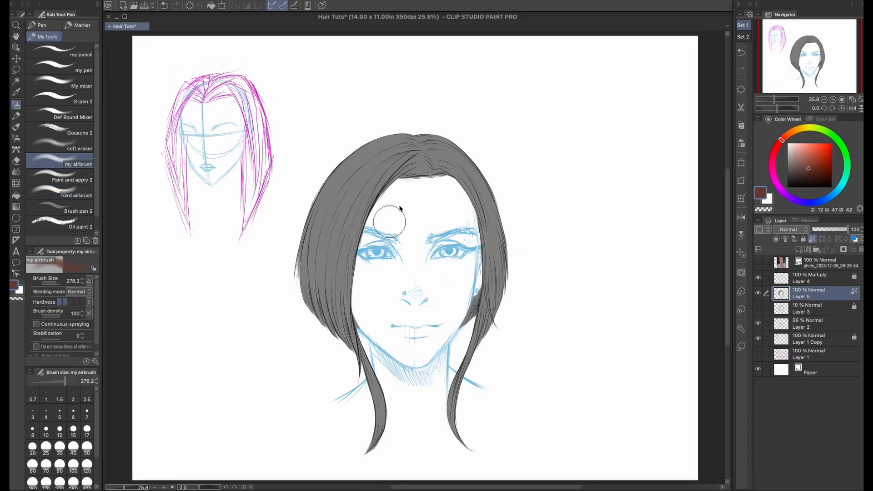
mouse_move(404, 194)
left_mouse_down()
mouse_move(391, 153)
mouse_move(328, 236)
mouse_move(328, 200)
mouse_move(403, 125)
mouse_move(364, 278)
mouse_move(354, 399)
mouse_move(384, 447)
mouse_move(499, 249)
mouse_move(435, 433)
mouse_move(503, 262)
mouse_move(478, 186)
mouse_move(495, 229)
mouse_move(303, 217)
left_mouse_up()
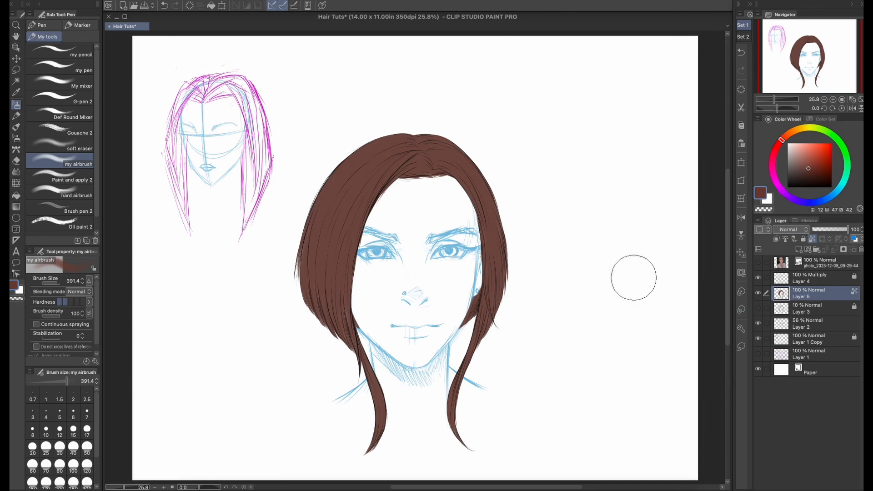
- Shade the lower hair with darker brown (H12 S51 V36) using a large airbrush, and the parting and hairline with a smaller one
left_click(811, 170)
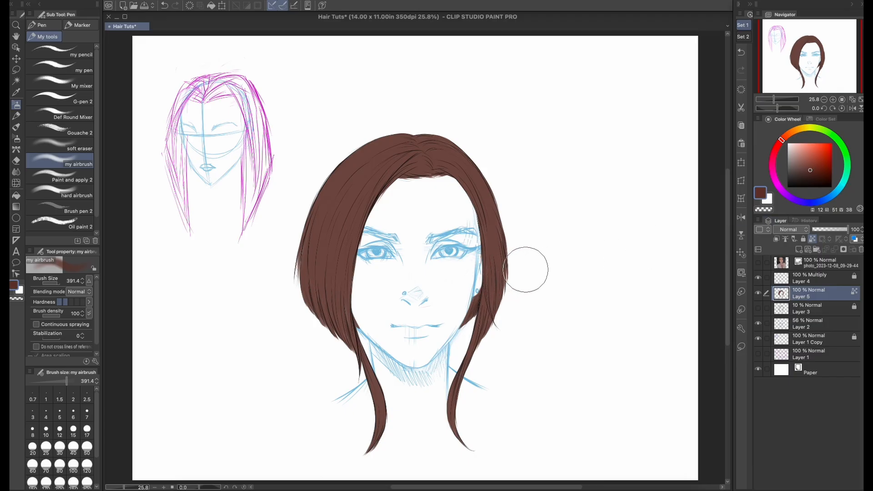
left_click_drag(518, 289, 539, 261)
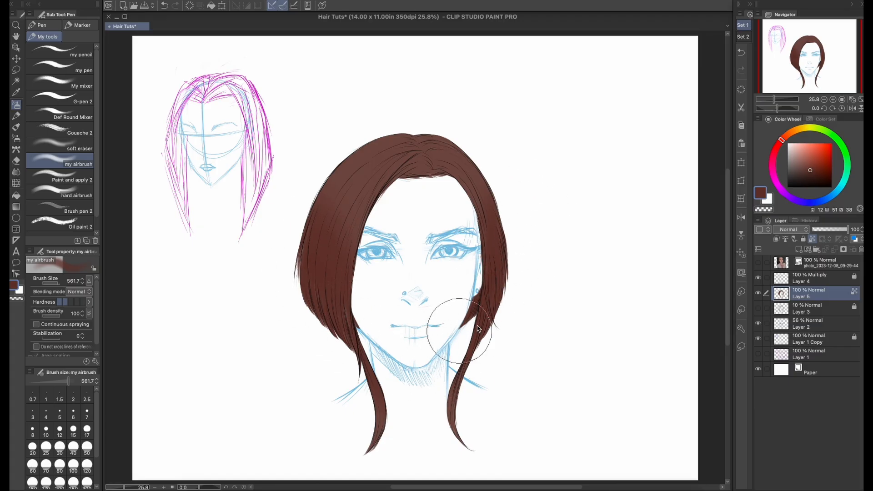
key("[")
key("[")
key("[")
key("[")
key("[")
key("[")
key("[")
key("[")
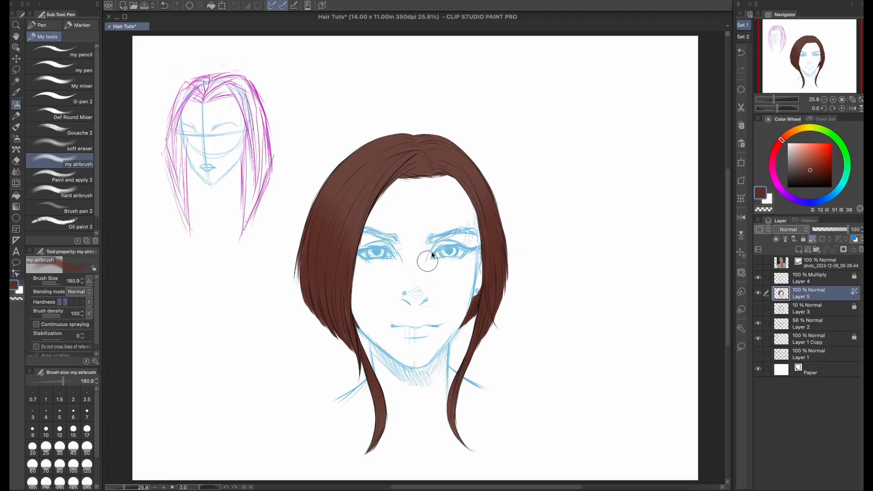
mouse_move(390, 193)
left_mouse_down()
mouse_move(415, 173)
mouse_move(405, 186)
mouse_move(432, 186)
left_mouse_up()
mouse_move(416, 138)
left_mouse_down()
mouse_move(431, 160)
mouse_move(414, 134)
mouse_move(431, 180)
mouse_move(413, 130)
mouse_move(442, 170)
mouse_move(429, 149)
mouse_move(440, 132)
mouse_move(397, 133)
mouse_move(419, 150)
mouse_move(434, 149)
mouse_move(421, 136)
mouse_move(440, 152)
left_mouse_up()
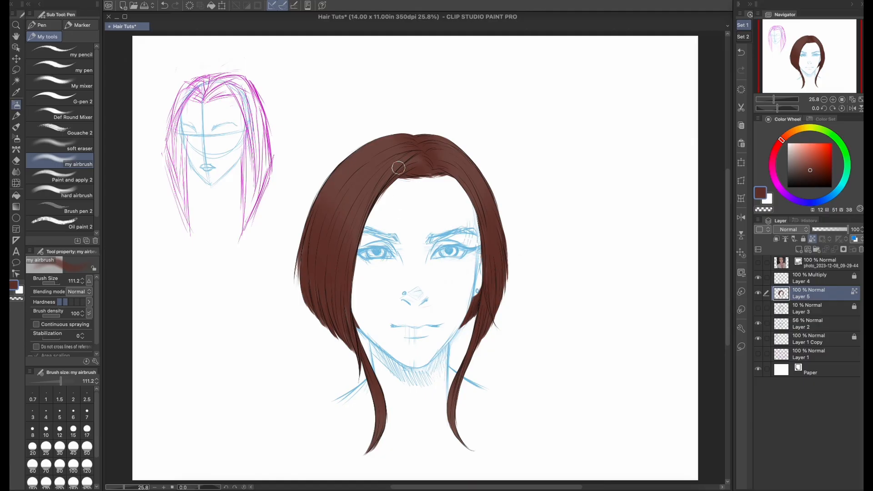
- Sample the upper hair's brown, choose a lighter shade, and airbrush soft highlights across the upper hair on both sides
left_click(371, 151, "alt")
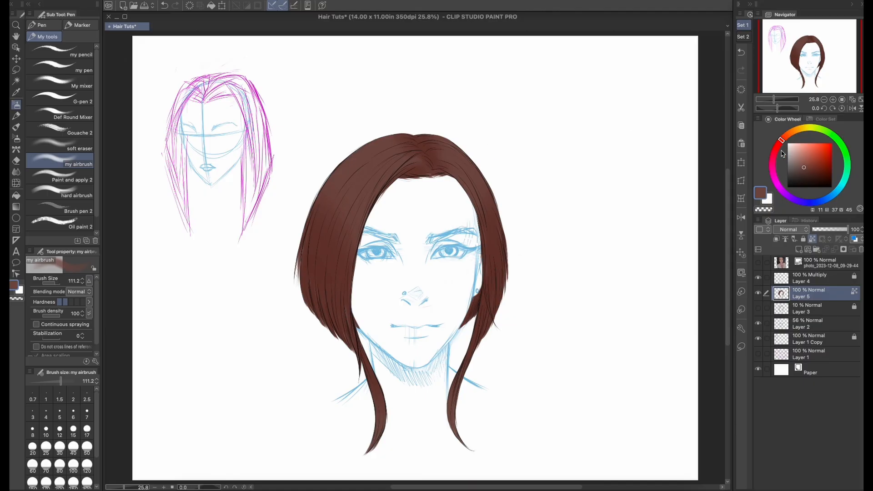
left_click(805, 162)
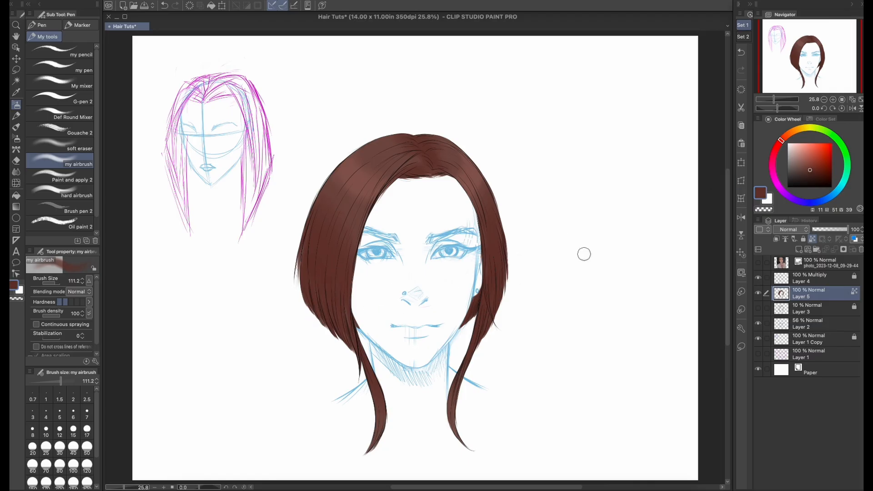
left_click(811, 171)
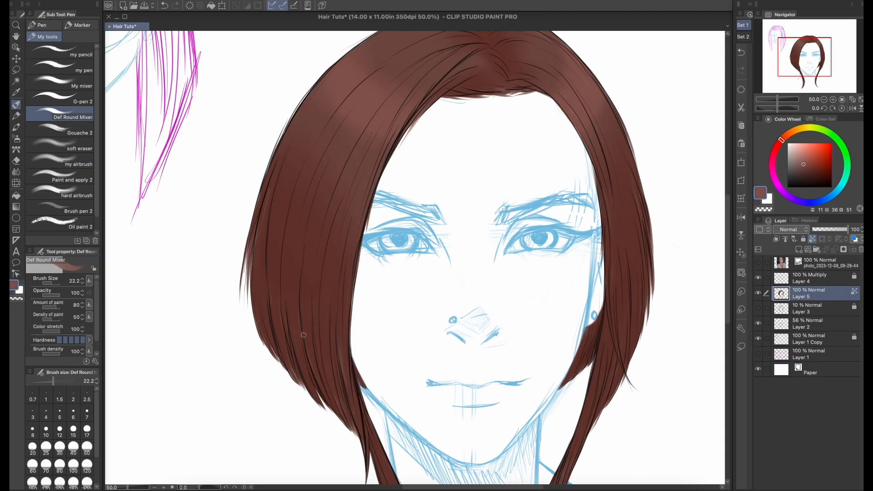
- Paint darker brown strands (H11 S53 V33) through the lower hair on the fuller side with Def Round Mixer at size 47.5
left_click(308, 336, "alt")
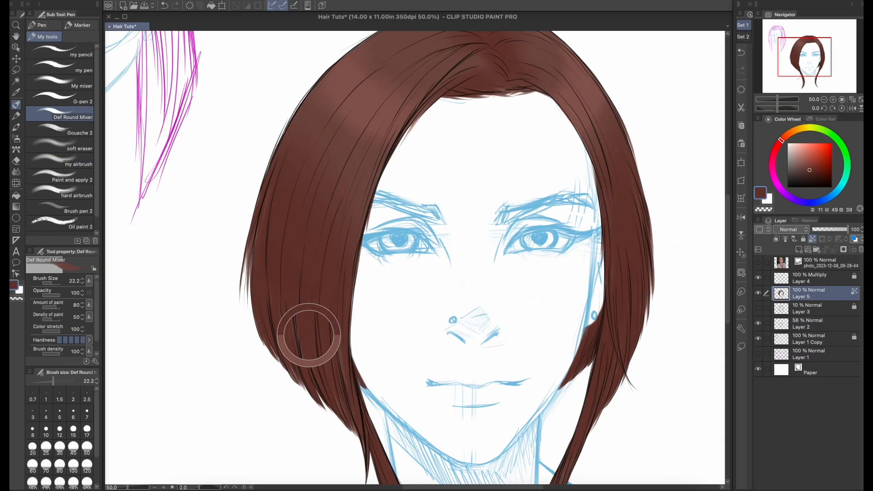
left_click_drag(302, 308, 308, 308)
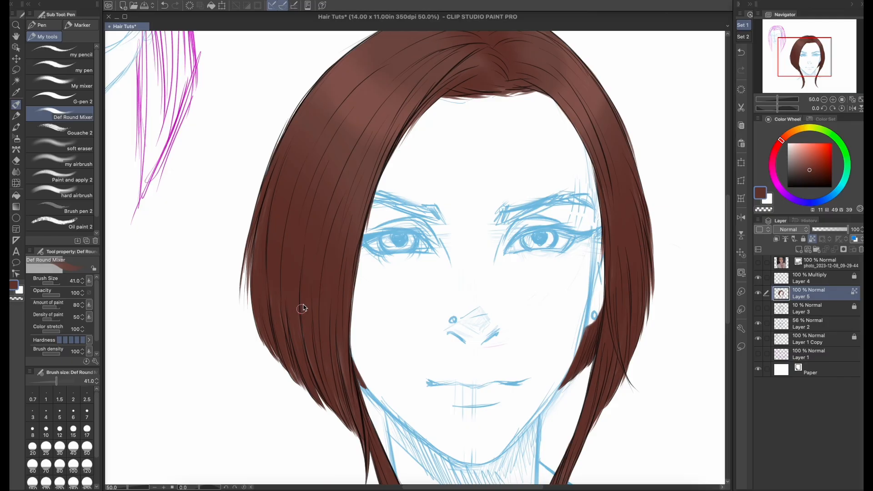
left_click(813, 171)
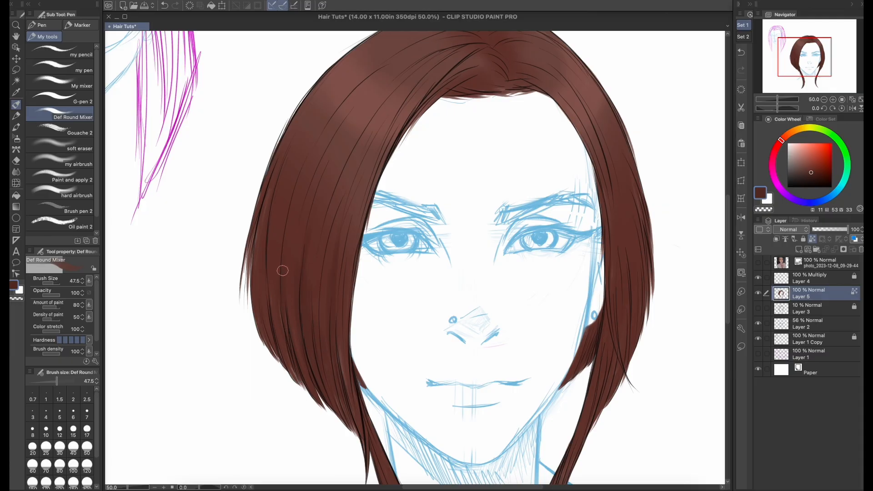
left_click_drag(305, 386, 265, 237)
key("bracketleft")
key("bracketleft")
key("bracketleft")
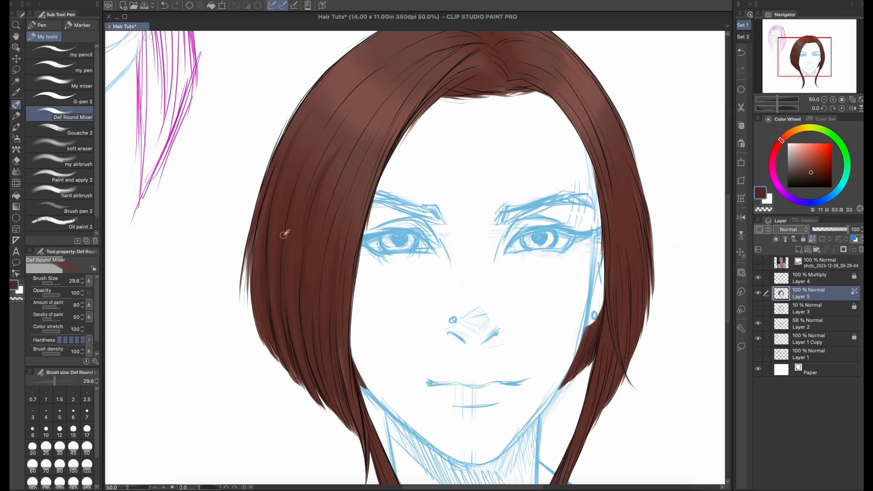
- Deepen the dark strands around the parting and forehead hairline with Def Round Mixer at size 40.1
key("]")
left_click_drag(591, 155, 444, 201)
mouse_move(328, 138)
left_mouse_down()
mouse_move(378, 135)
mouse_move(334, 137)
mouse_move(348, 128)
mouse_move(306, 143)
mouse_move(330, 120)
mouse_move(286, 153)
mouse_move(315, 118)
mouse_move(262, 175)
mouse_move(305, 121)
left_mouse_up()
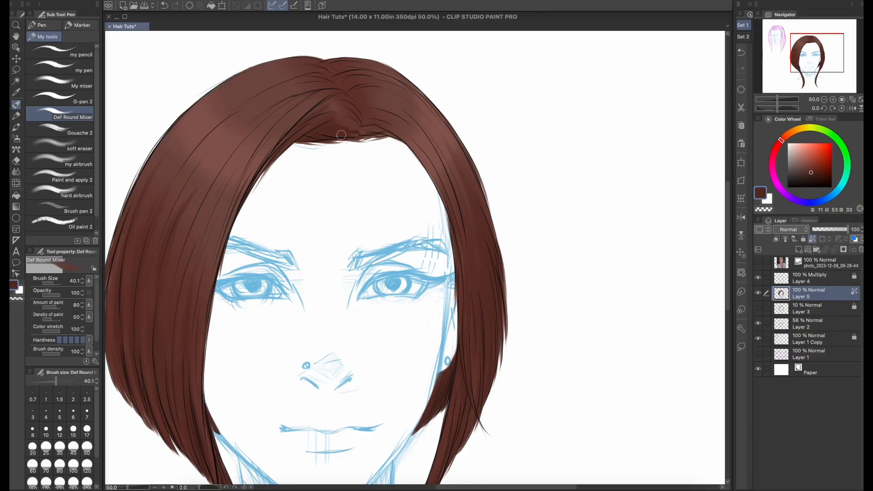
left_click_drag(497, 258, 622, 274)
- Sample lighter browns from the upper hair and check the whole drawing in a mirrored view
left_click(314, 203, "alt")
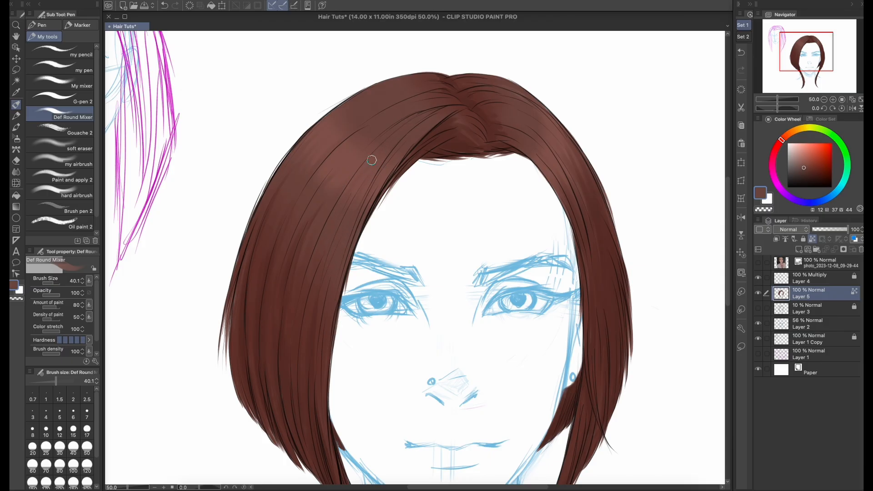
key("ctrl+0")
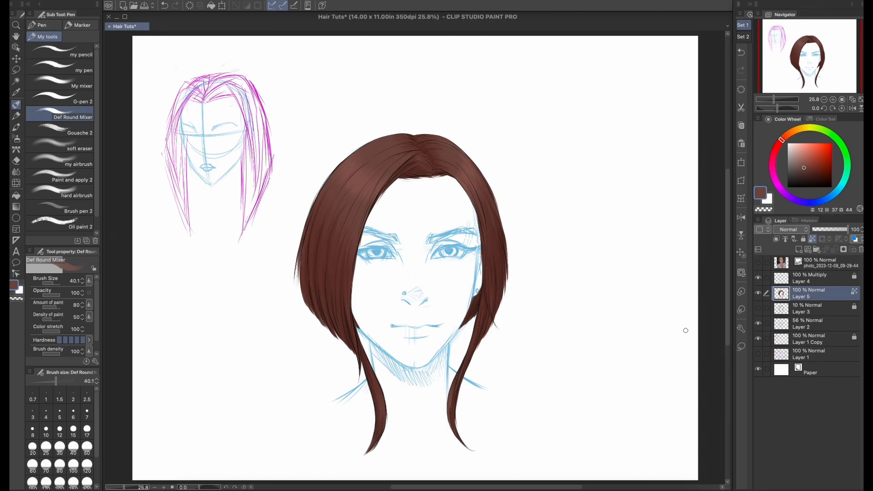
left_click(358, 175, "alt")
key("h")
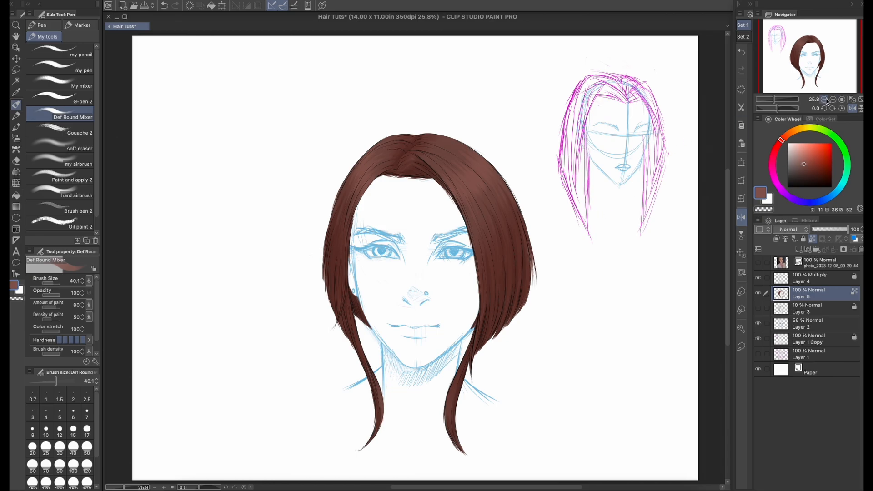
left_click(853, 108)
- Lock transparent pixels on Layer 2, set it to Multiply, and recolor the blue face sketch dark gray with my airbrush
left_click(800, 309)
left_click(790, 184)
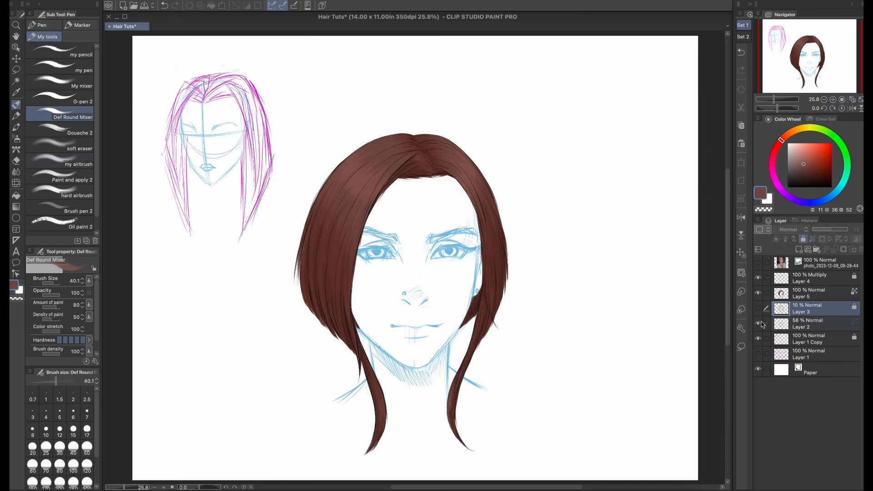
left_click(807, 323)
left_click(812, 238)
left_click(64, 160)
mouse_move(448, 248)
left_mouse_down()
mouse_move(428, 415)
mouse_move(344, 187)
left_mouse_up()
- Add a new skin layer beneath Layer 2 and choose a light tan (H23 S29 V82)
left_click(798, 249)
left_click(802, 155)
left_click(786, 135)
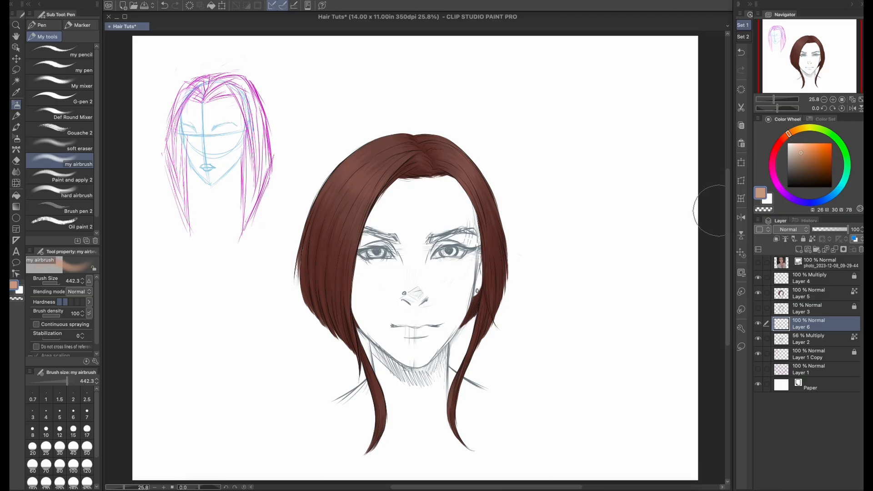
left_click(427, 296, "alt")
left_click(800, 151)
key("[")
left_click_drag(427, 239, 448, 286)
key("super+z")
left_click_drag(833, 326, 833, 345)
- Fill the face, neck and upper shoulders with the tan base using the hard airbrush, reducing its size to 104.6
mouse_move(448, 200)
left_mouse_down()
mouse_move(447, 273)
mouse_move(382, 273)
left_mouse_up()
left_click(64, 193)
mouse_move(400, 191)
left_mouse_down()
mouse_move(353, 244)
mouse_move(420, 194)
mouse_move(469, 284)
left_mouse_up()
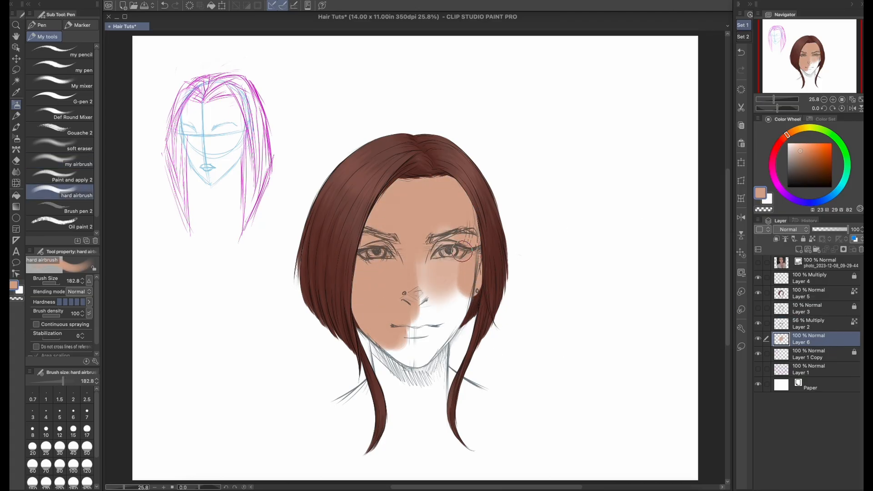
left_click_drag(425, 263, 436, 334)
key("[")
mouse_move(465, 281)
left_mouse_down()
mouse_move(423, 359)
mouse_move(386, 382)
left_mouse_up()
left_click_drag(425, 364, 422, 400)
left_click_drag(442, 352, 403, 404)
mouse_move(366, 386)
left_mouse_down()
mouse_move(352, 405)
mouse_move(370, 411)
left_mouse_up()
left_click_drag(391, 414, 447, 411)
left_click_drag(454, 380, 477, 395)
left_click_drag(485, 399, 461, 411)
- Lock transparent pixels on Layer 6 and airbrush a lighter skin tone (H23 S23 V87) softly over the face
left_click(812, 239)
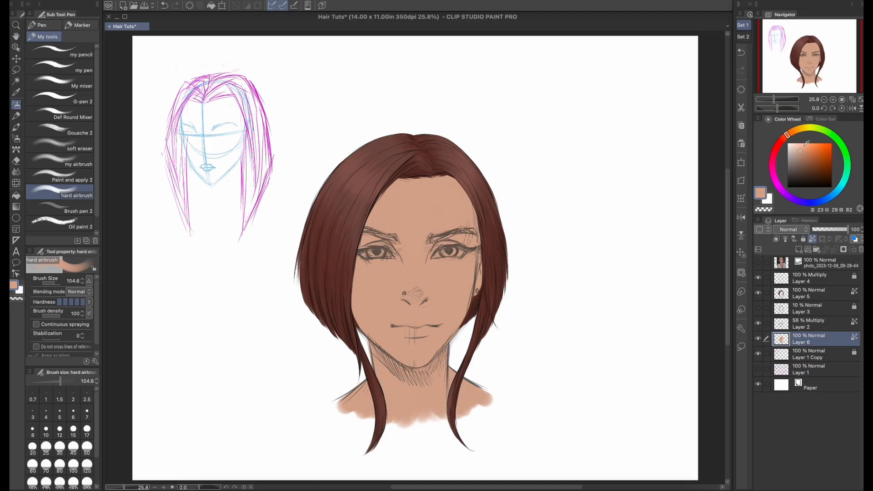
left_click(797, 149)
left_click(64, 164)
left_click_drag(432, 322, 442, 311)
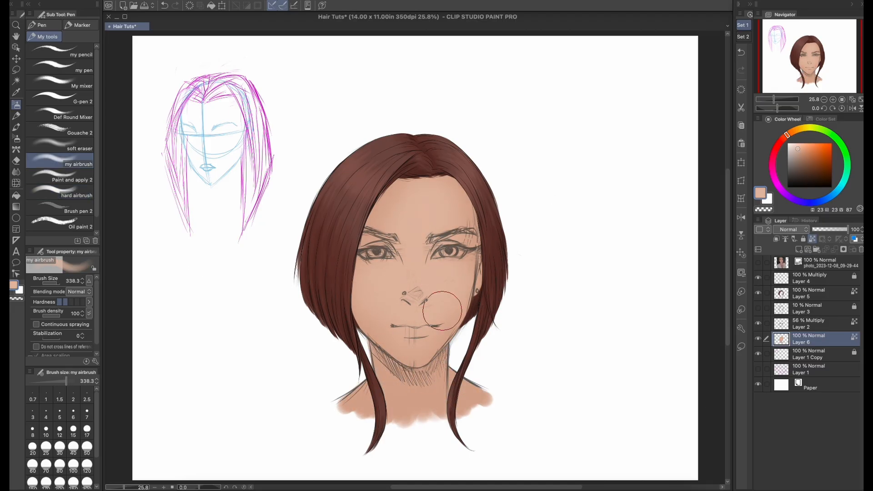
left_click_drag(441, 246, 446, 224)
- Paint darker skin shadows (H23 S31 V71) under the hairline and along the cheeks and jaw with My mixer at size 102
left_click(801, 155)
left_click(64, 83)
key("bracketright")
key("bracketright")
left_click_drag(448, 182, 475, 234)
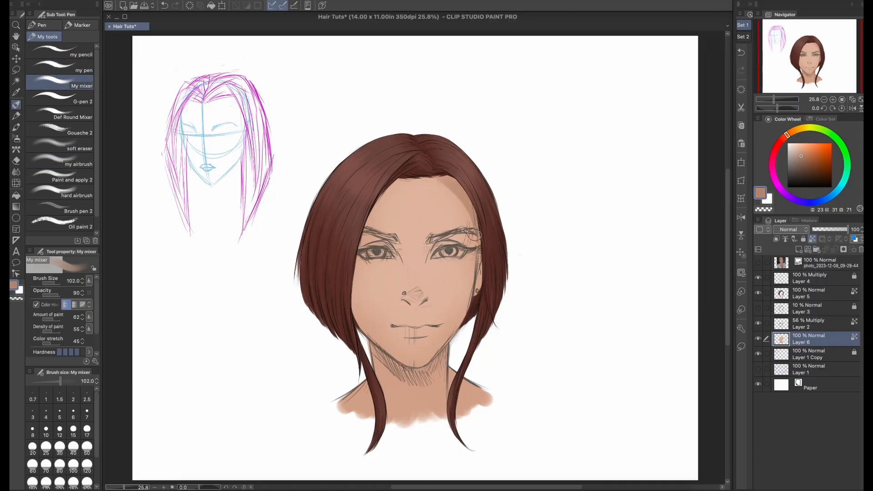
left_click_drag(402, 182, 372, 222)
left_click_drag(475, 227, 459, 322)
left_click_drag(357, 279, 404, 367)
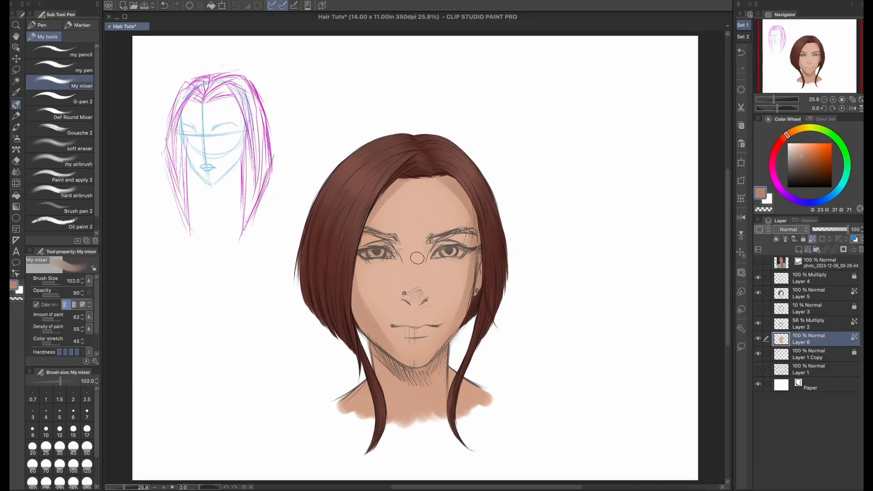
- Sample a mid skin tone and shade the nose, eye sockets and lips with smaller sizes of My mixer
left_click(414, 280, "alt")
left_click(433, 302, "alt")
key("bracketleft")
key("bracketleft")
left_click_drag(403, 301, 427, 302)
left_click_drag(429, 252, 454, 242)
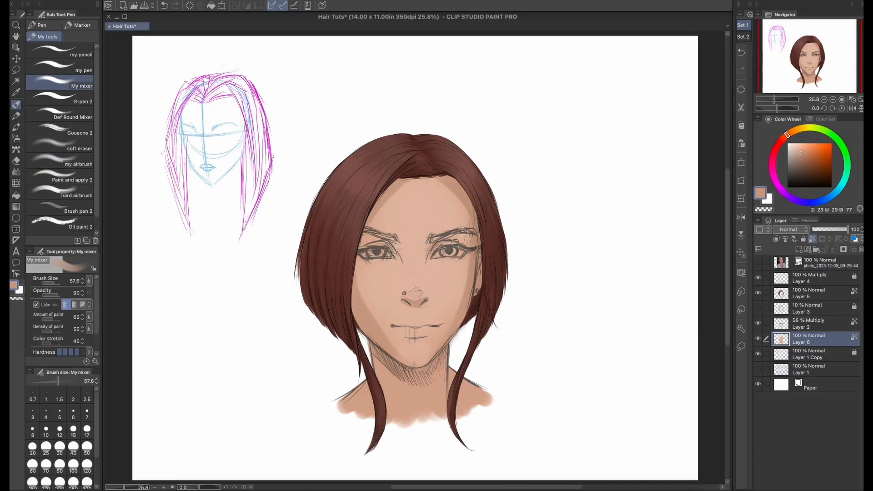
left_click_drag(401, 251, 381, 242)
mouse_move(394, 259)
left_mouse_down()
mouse_move(402, 252)
mouse_move(433, 260)
mouse_move(477, 247)
left_mouse_up()
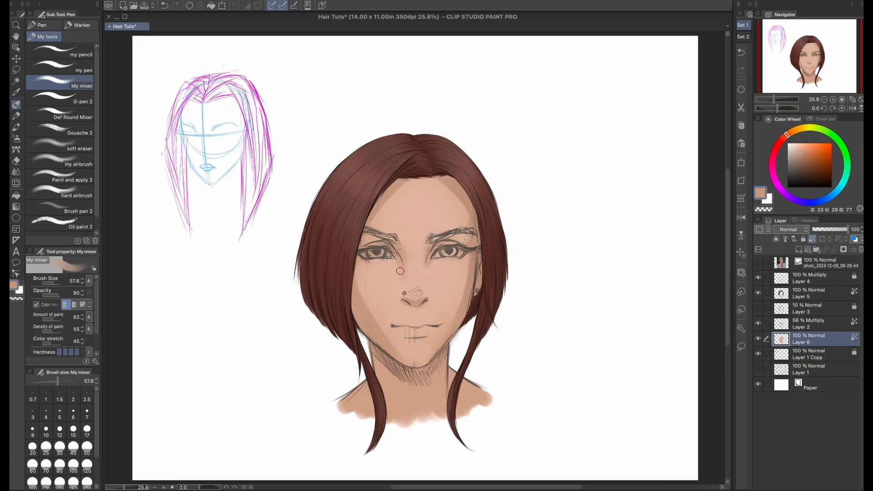
key("bracketleft")
mouse_move(393, 325)
left_mouse_down()
mouse_move(435, 324)
mouse_move(396, 326)
mouse_move(426, 342)
left_mouse_up()
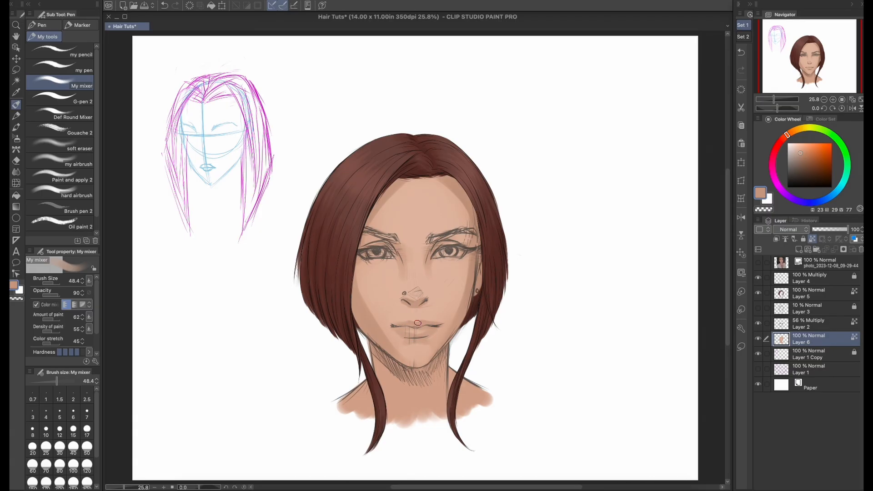
- Lasso the forehead area, clear the selection, and softly shade the sides of the face with my airbrush (H23 S29 V75)
key("m")
left_click_drag(425, 158, 431, 176)
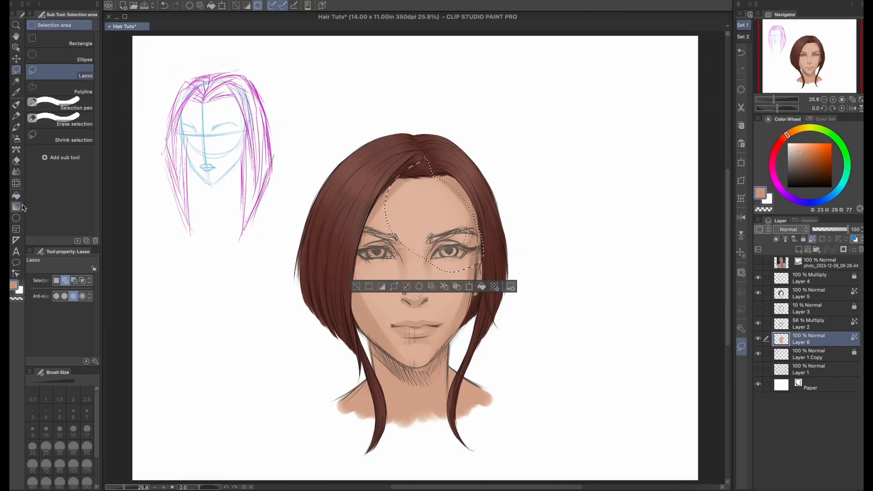
key("p")
key("ctrl+d")
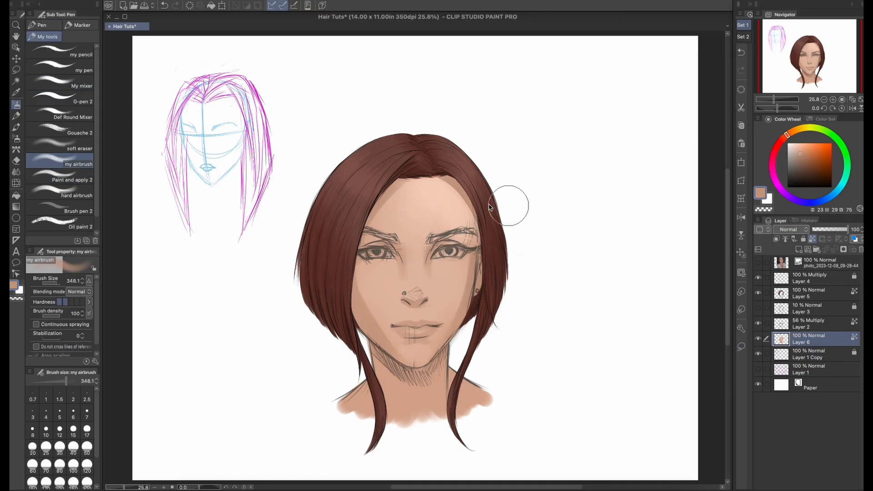
left_click_drag(489, 207, 496, 205)
left_click_drag(477, 215, 474, 313)
left_click_drag(361, 291, 362, 308)
- Sample the chin's skin tone and airbrush it softly over the lower neck and both shoulders
left_click(410, 345, "alt")
left_click_drag(402, 400, 438, 394)
left_click_drag(362, 408, 357, 391)
left_click_drag(468, 406, 483, 388)
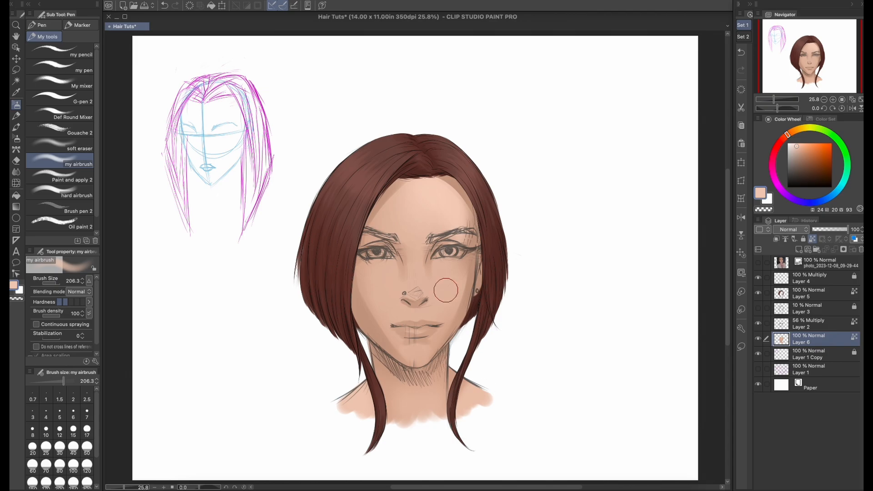
- Airbrush light skin highlights on the nose, cheeks and chin, resampling light tones from the face (H23 S20 V94)
left_click_drag(446, 290, 426, 273)
left_click_drag(375, 288, 380, 304)
mouse_move(440, 271)
left_mouse_down()
mouse_move(417, 293)
mouse_move(426, 282)
mouse_move(467, 285)
left_mouse_up()
left_click(428, 276, "alt")
left_click(452, 274, "alt")
left_click_drag(384, 289, 383, 293)
left_click(429, 202, "alt")
left_click_drag(455, 268, 452, 275)
left_click_drag(415, 351, 419, 352)
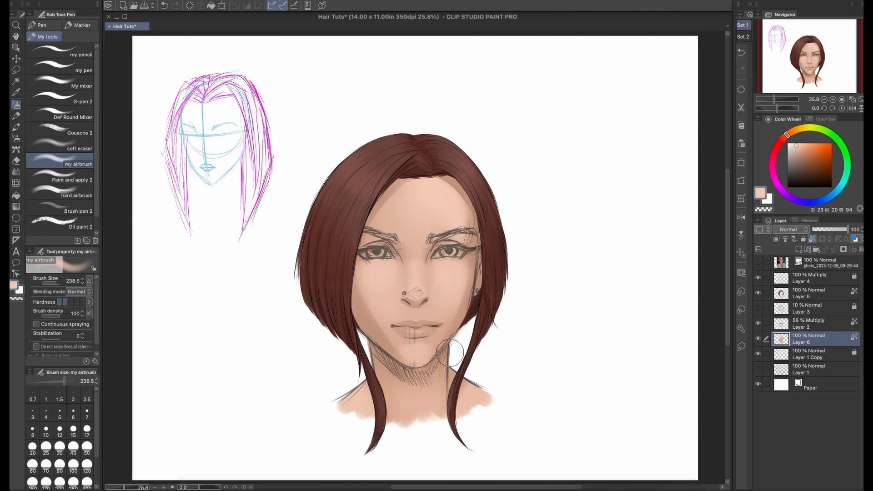
- Brighten the neck and shoulders with my airbrush and My mixer, and refine the collar area with sampled skin tones
left_click_drag(403, 395, 414, 415)
key("b")
left_click_drag(352, 382, 365, 382)
left_click(414, 209, "alt")
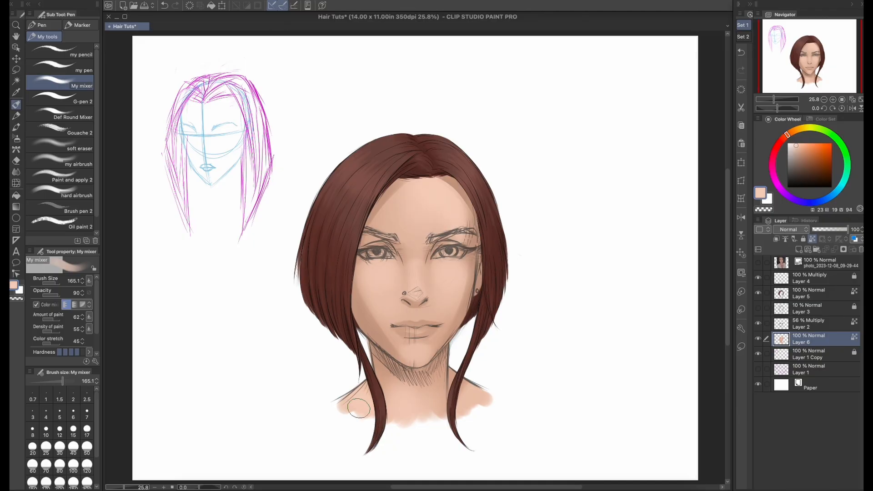
left_click_drag(470, 404, 469, 392)
left_click(408, 336, "alt")
mouse_move(377, 398)
left_mouse_down()
mouse_move(400, 383)
mouse_move(406, 424)
left_mouse_up()
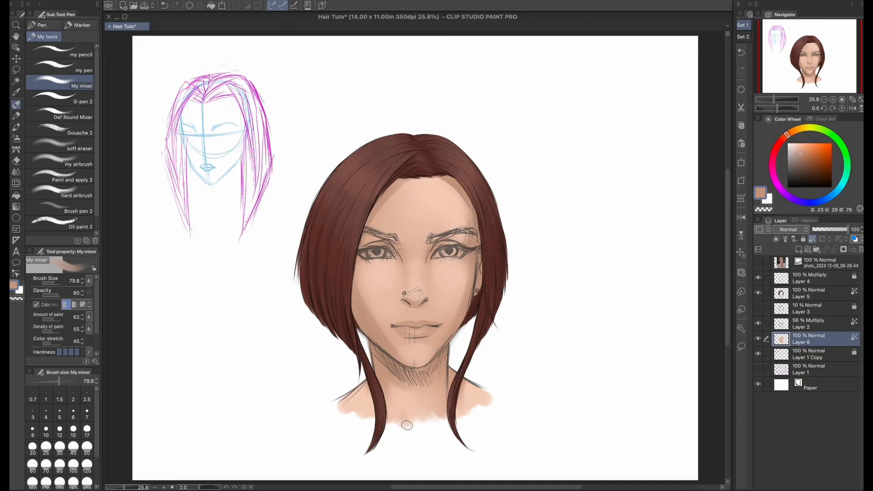
left_click(411, 420, "alt")
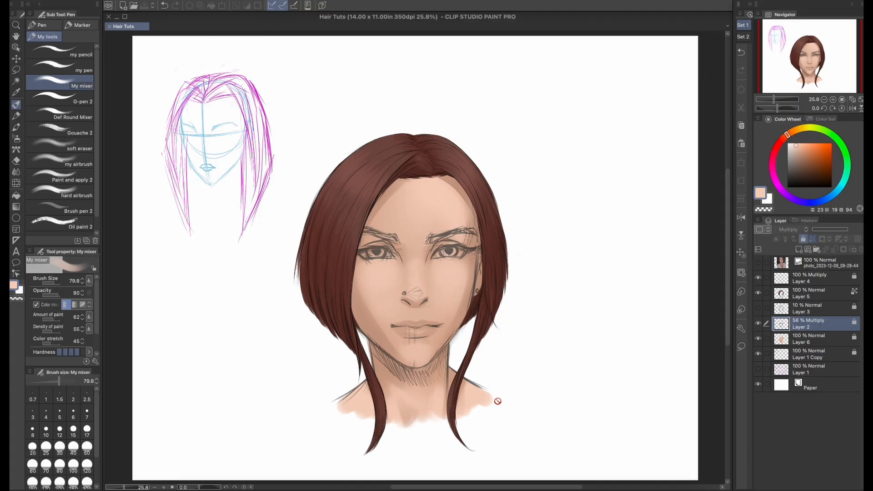
- Return to Layer 5 and paint lighter reddish highlights (H11 S34 V68) on the fuller side's upper hair with Def Round Mixer
left_click(478, 313, "ctrl+shift")
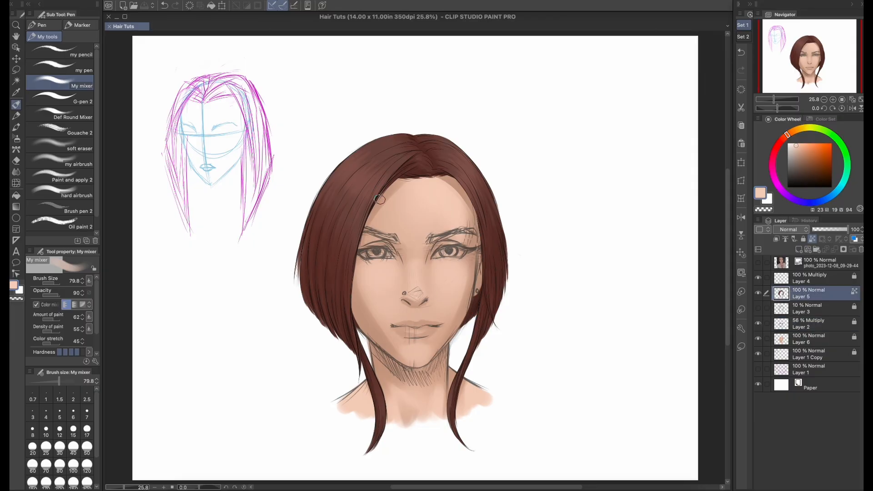
left_click(361, 175, "alt")
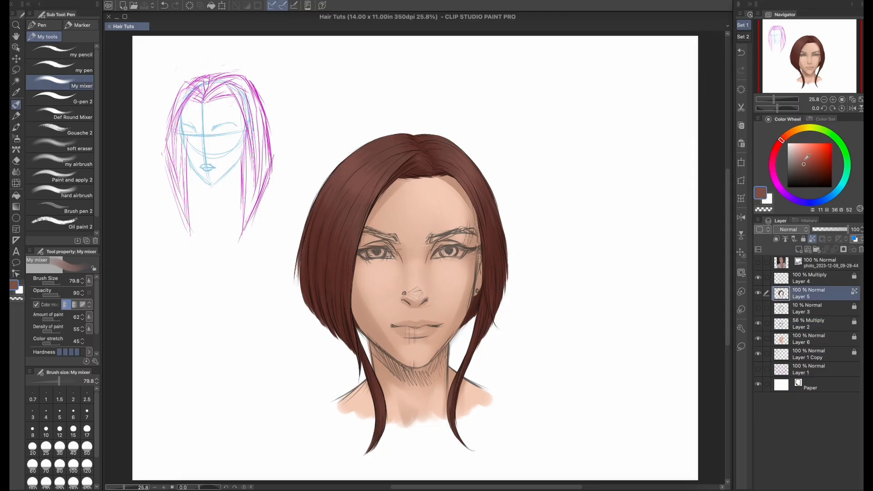
left_click(802, 158)
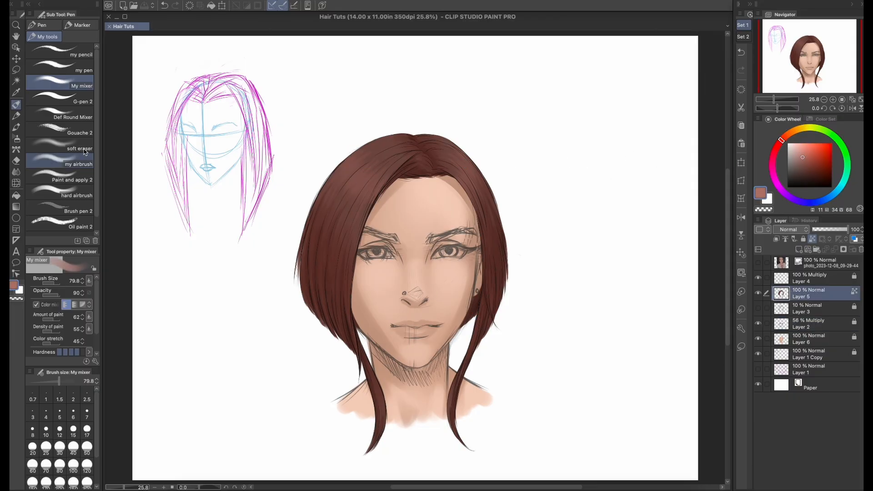
left_click(91, 116)
mouse_move(356, 165)
left_mouse_down()
mouse_move(334, 189)
mouse_move(370, 154)
mouse_move(339, 192)
left_mouse_up()
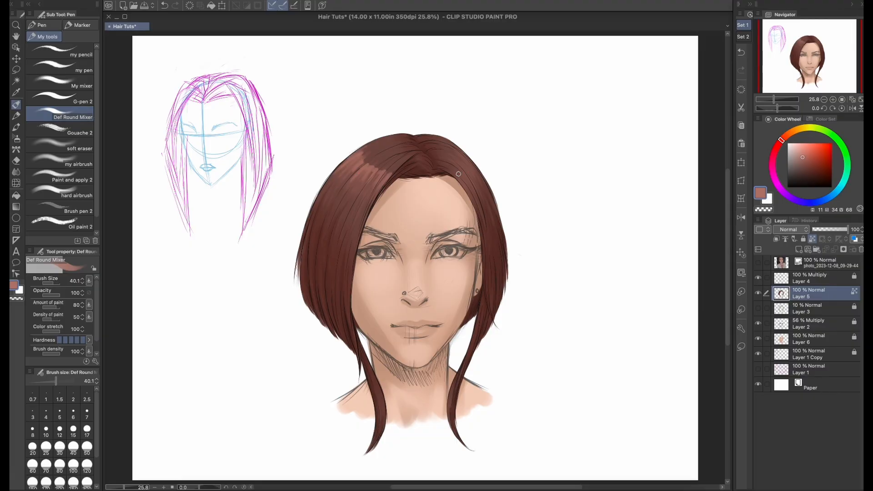
- Paint and refine matching reddish highlight strands on the upper hair on the other side of the parting
left_click_drag(459, 174, 475, 193)
left_click_drag(462, 154, 478, 172)
left_click(833, 99)
left_click(833, 99)
left_click_drag(818, 56, 827, 52)
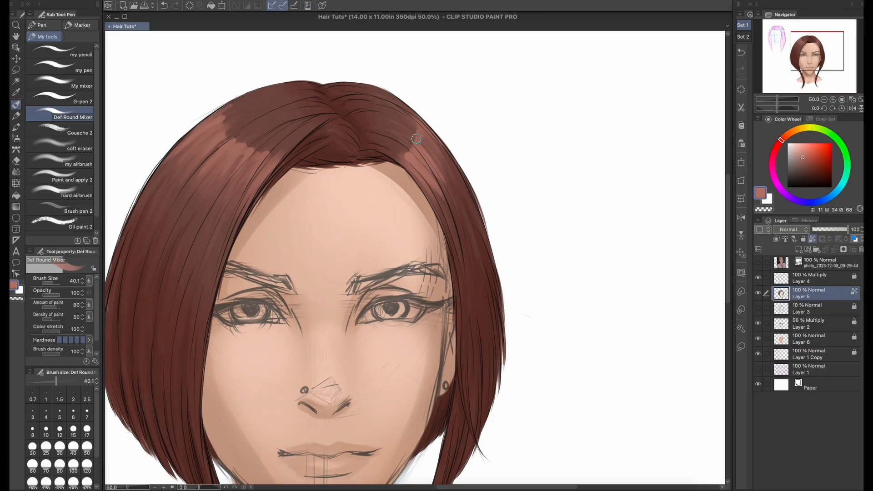
mouse_move(416, 133)
left_mouse_down()
mouse_move(407, 123)
mouse_move(436, 157)
mouse_move(431, 144)
mouse_move(420, 184)
left_mouse_up()
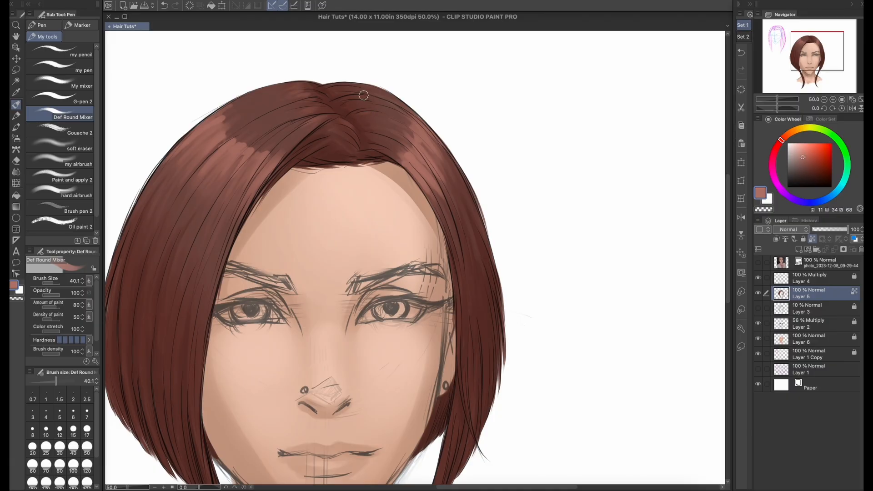
- Add a new layer clipped to Layer 5 and set its blending mode to Multiply
scroll(364, 95, "down", 2)
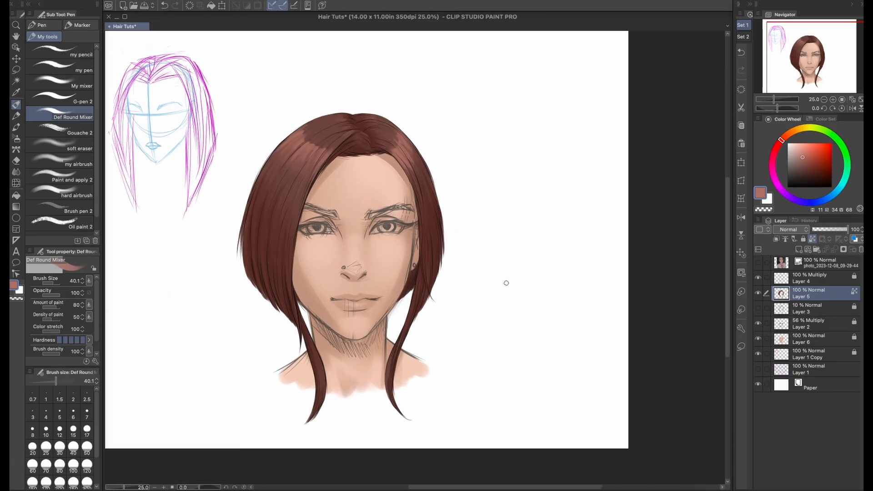
left_click(799, 250)
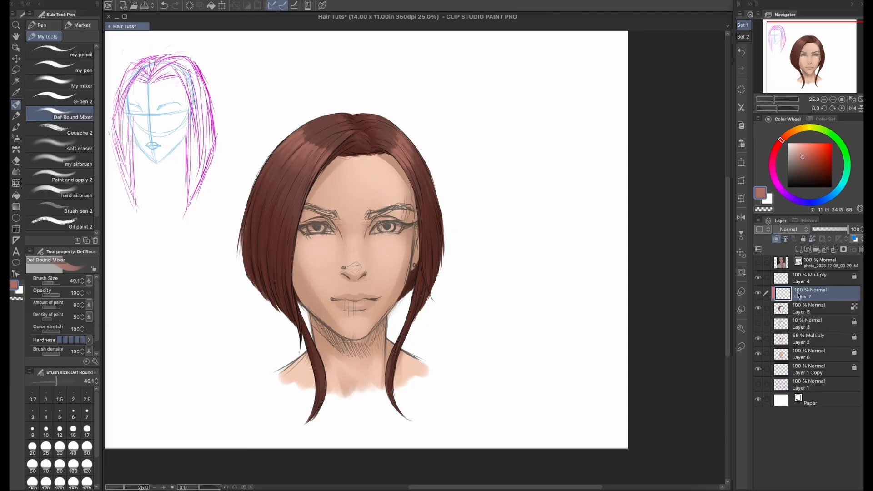
left_click(791, 233)
left_click(793, 258)
- Sample a reddish brown from the hair (H12 S35 V63) and airbrush soft shading over the hair on Layer 7
left_click(309, 153, "alt")
left_click(77, 163)
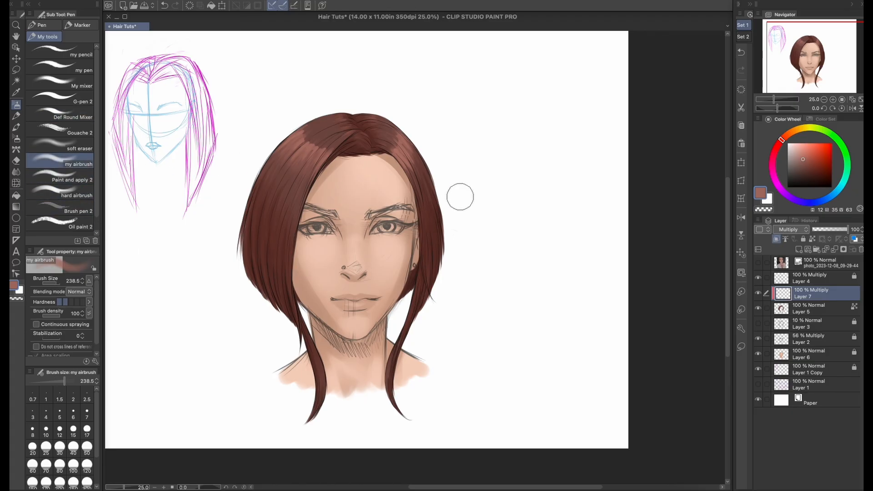
left_click_drag(475, 205, 484, 187)
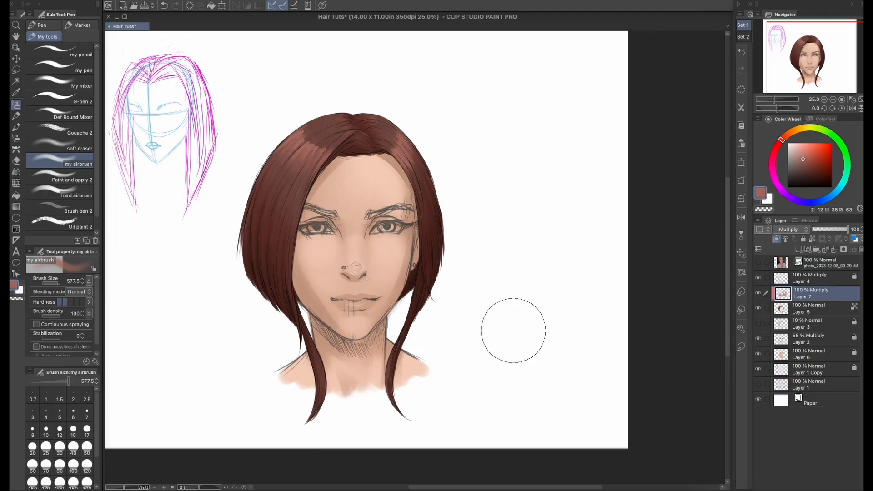
- Merge the Multiply shading layer down into Layer 5 and refine the hair strands with Def Round Mixer, sampling a darker reddish brown (H11 S38 V43)
left_click(836, 250)
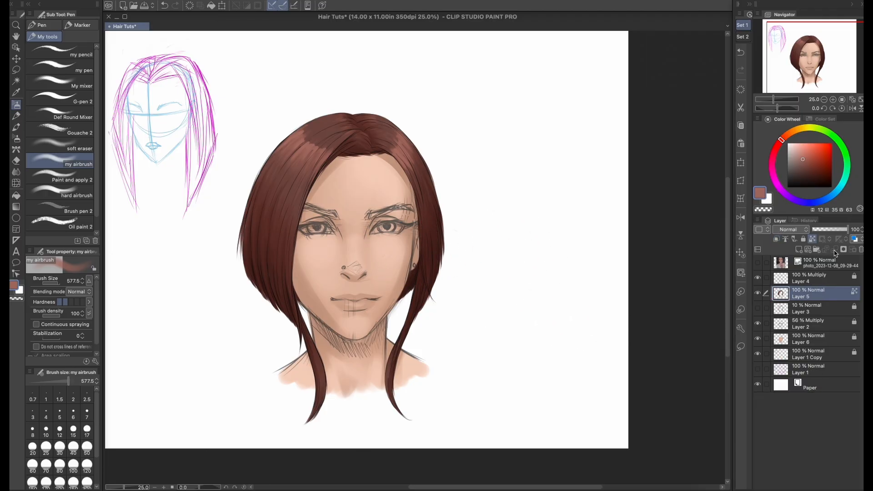
left_click(81, 86)
left_click(73, 117)
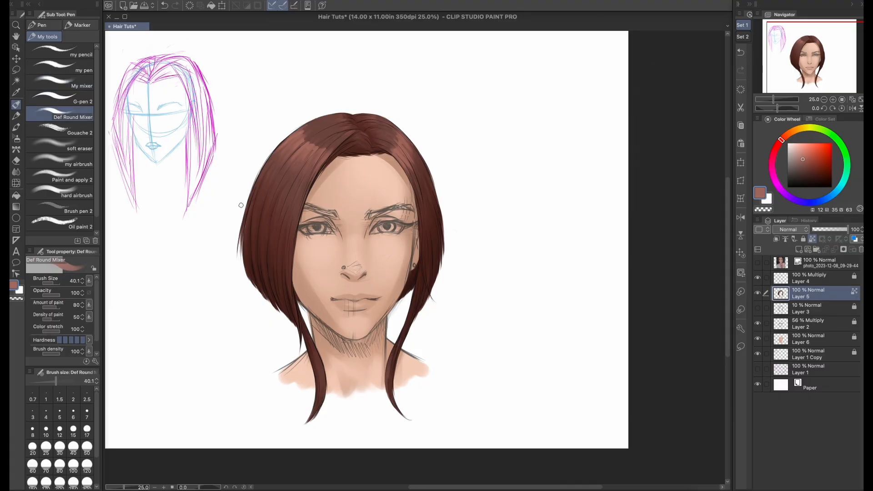
mouse_move(345, 153)
left_mouse_down()
mouse_move(302, 141)
mouse_move(320, 157)
left_mouse_up()
left_click_drag(321, 362, 327, 358, "ctrl+alt")
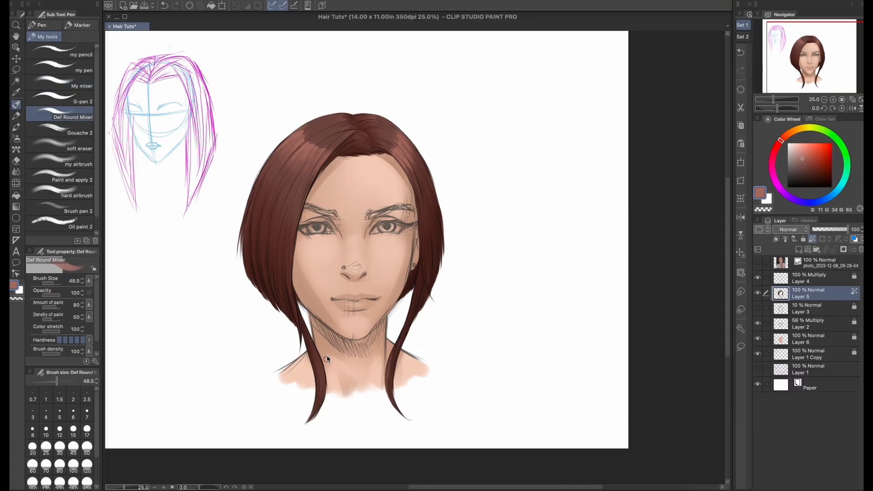
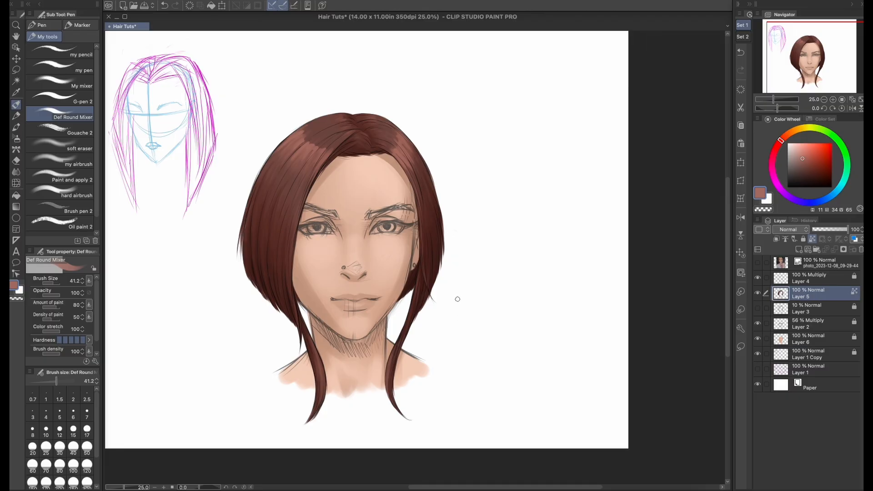
left_click(385, 138, "alt")
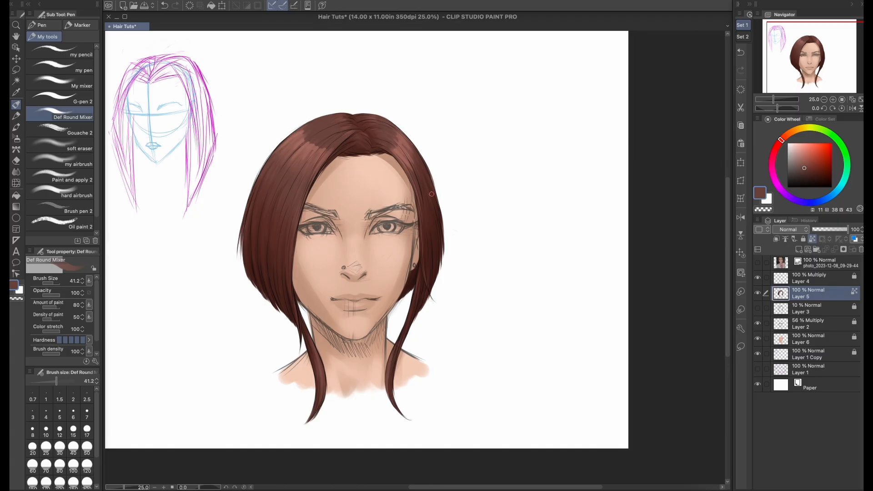
- Add a new layer clipped to Layer 5 and set its blending mode to Screen
left_click(799, 249)
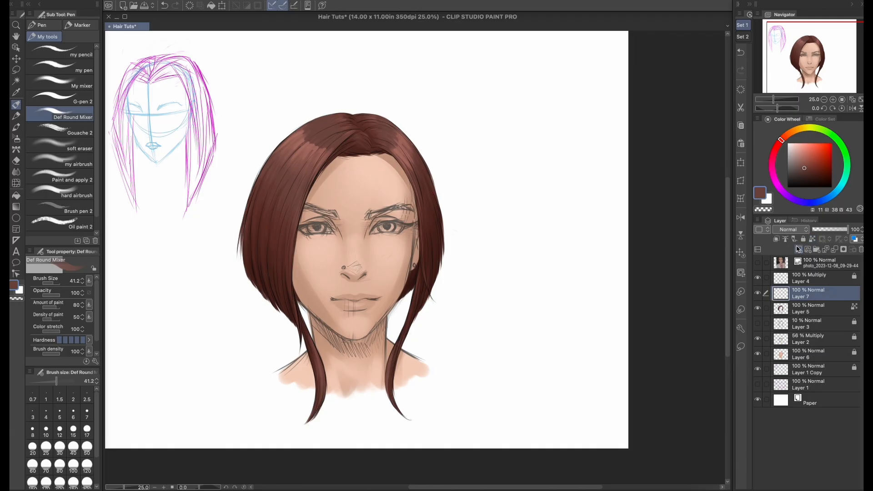
left_click(791, 230)
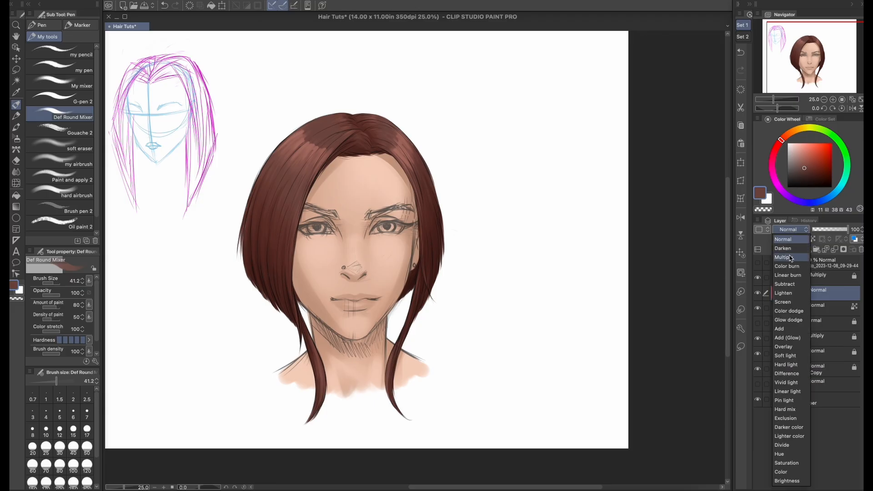
left_click(785, 303)
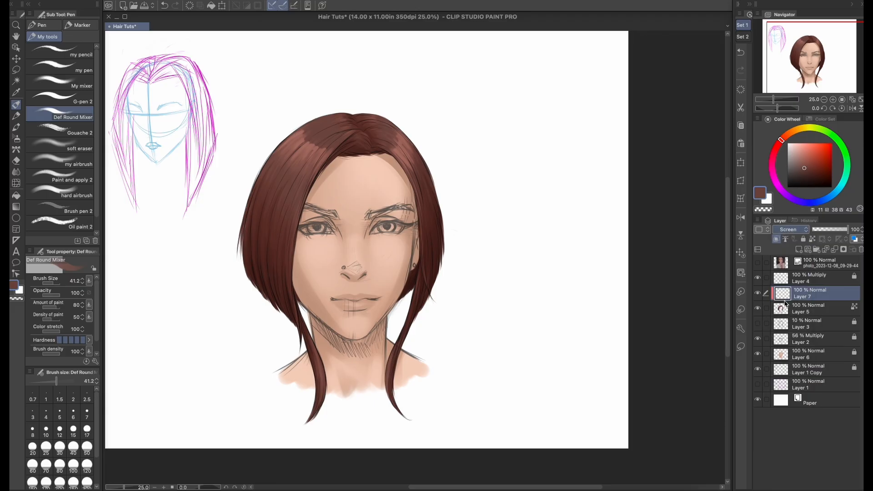
- Sample the light reddish highlight (H11 S34 V65) and airbrush soft shine at size 338.9 on the upper hair on both sides of the parting
left_click(309, 149, "alt")
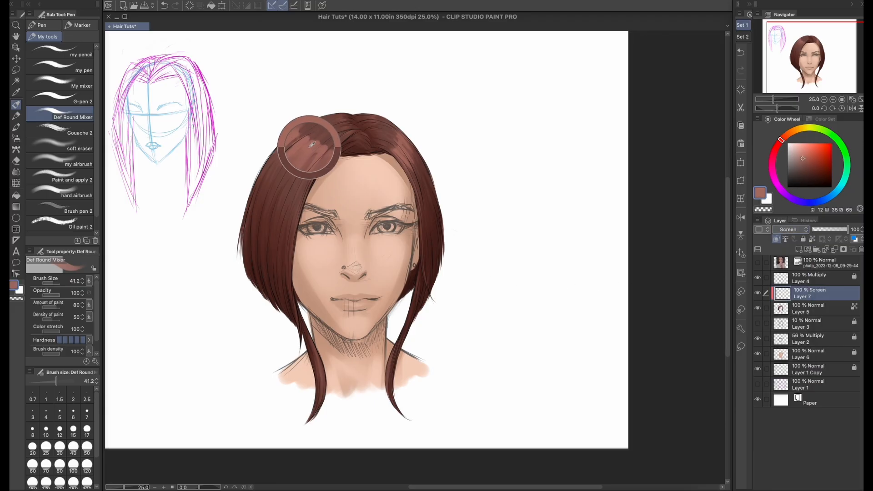
left_click(82, 163)
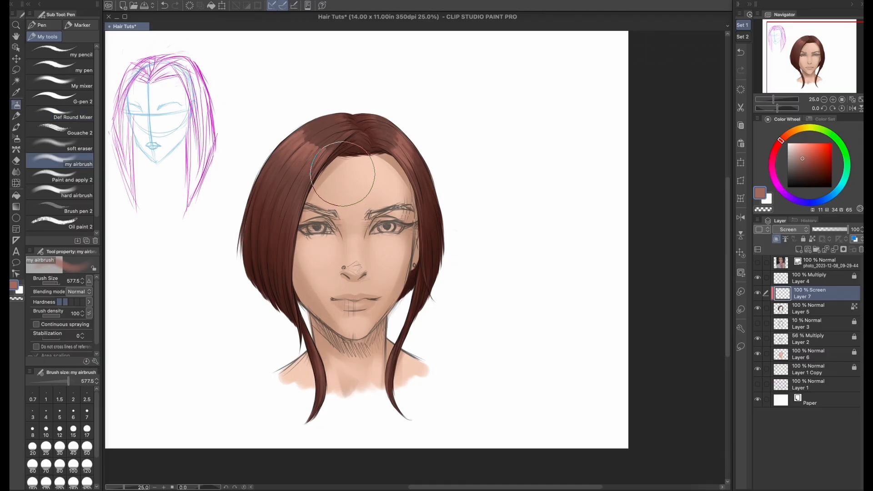
left_click_drag(336, 178, 326, 186)
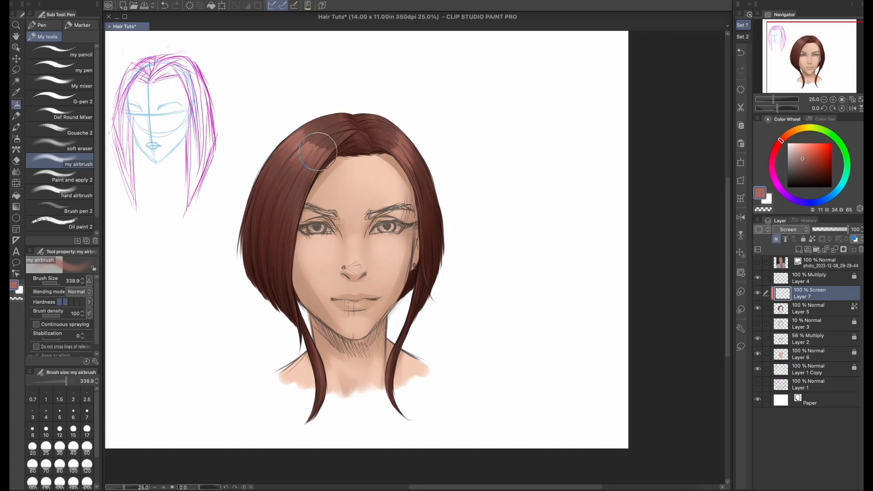
mouse_move(327, 154)
left_mouse_down()
mouse_move(310, 151)
mouse_move(297, 132)
left_mouse_up()
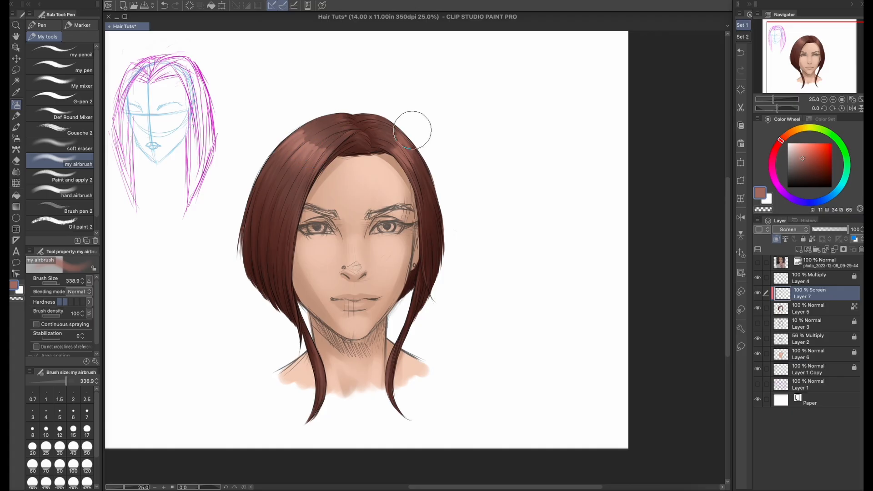
mouse_move(396, 156)
left_mouse_down()
mouse_move(401, 128)
mouse_move(404, 151)
left_mouse_up()
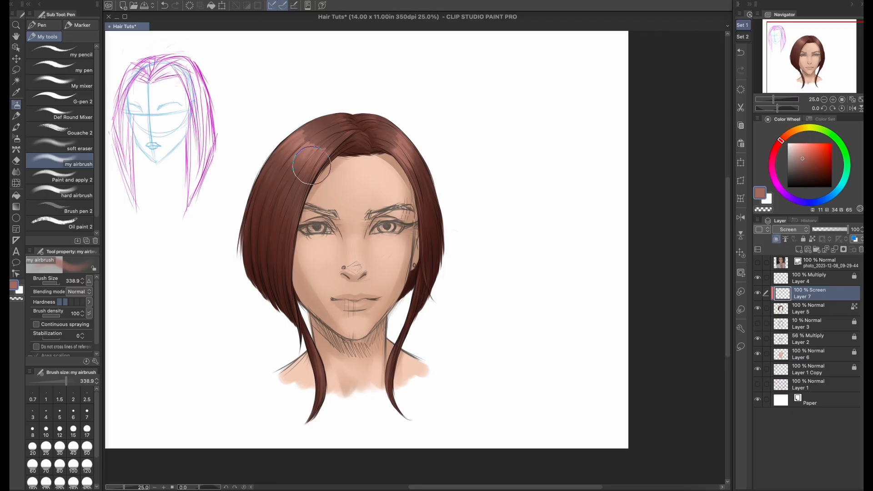
mouse_move(311, 166)
left_mouse_down()
mouse_move(300, 186)
mouse_move(302, 163)
mouse_move(276, 158)
left_mouse_up()
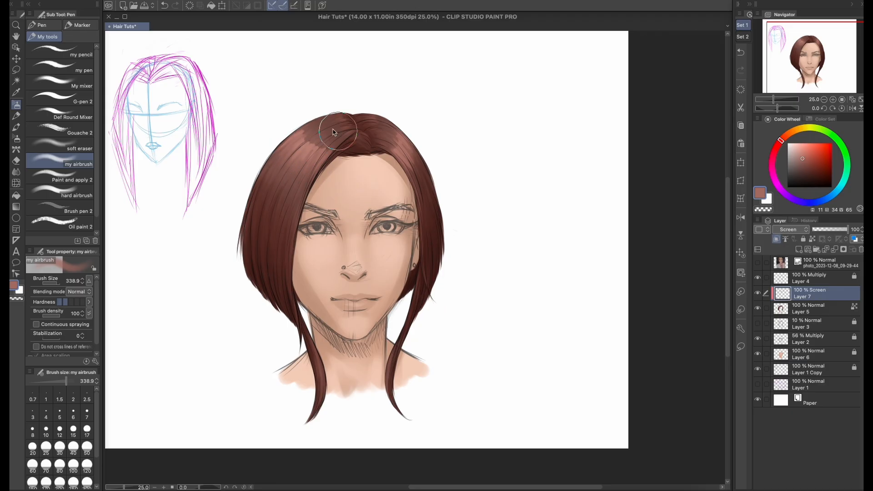
mouse_move(396, 151)
left_mouse_down()
mouse_move(401, 129)
mouse_move(411, 136)
left_mouse_up()
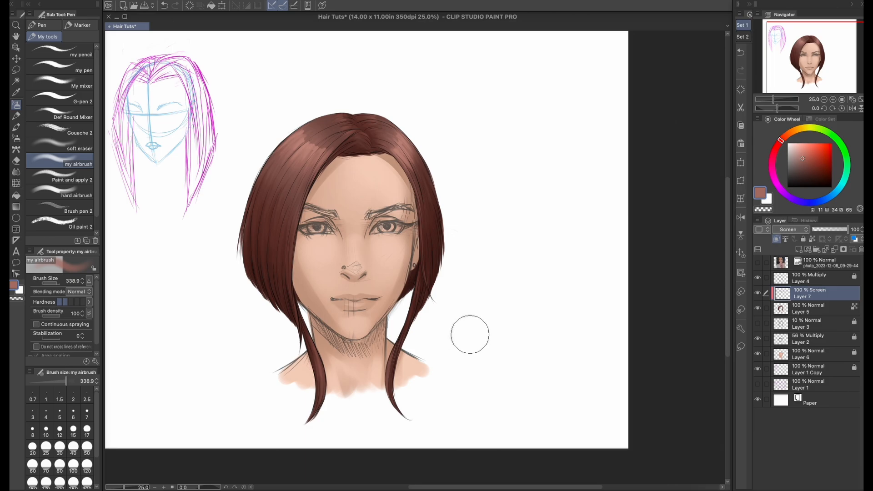
- Change Layer 7's blending mode to Color dodge and compare the hair with the layer hidden and shown
left_click(795, 230)
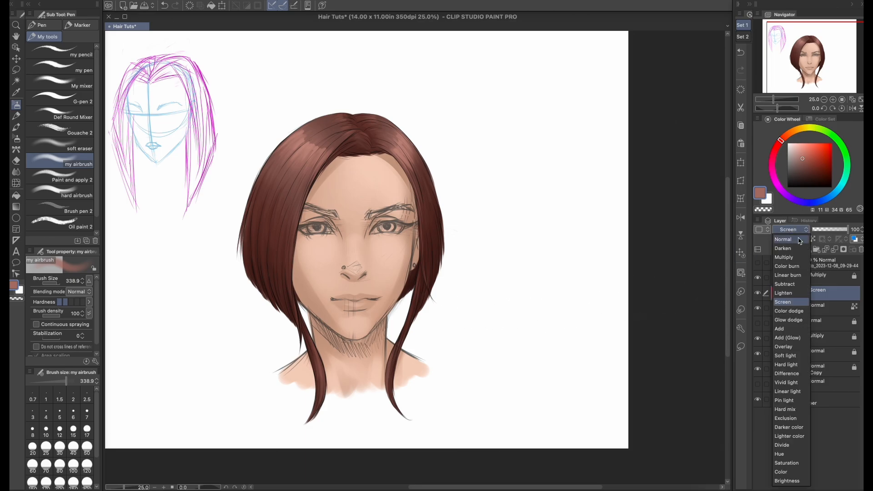
left_click(798, 312)
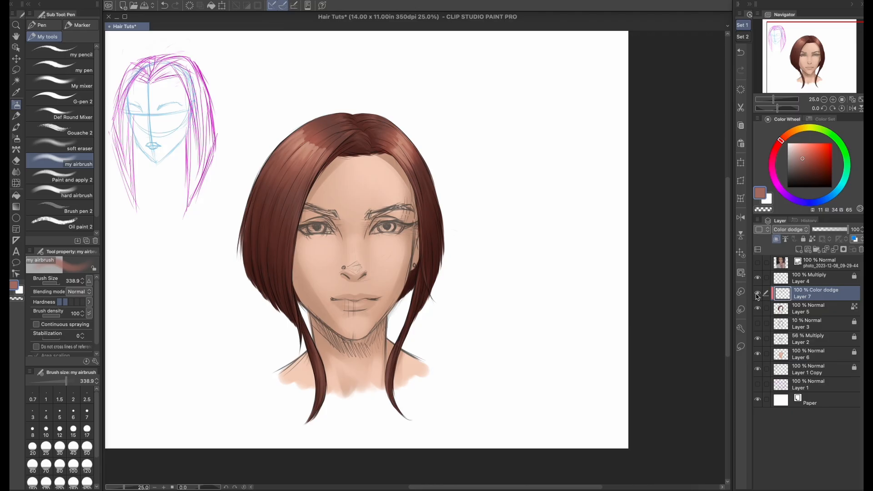
left_click(756, 295)
left_click(756, 294)
- Airbrush a stronger glow over the upper-hair highlights on both sides of the parting at brush size 235.6
key("bracketleft")
key("bracketleft")
mouse_move(424, 142)
left_mouse_down()
mouse_move(414, 120)
mouse_move(403, 120)
mouse_move(399, 150)
mouse_move(419, 128)
mouse_move(401, 124)
mouse_move(399, 150)
left_mouse_up()
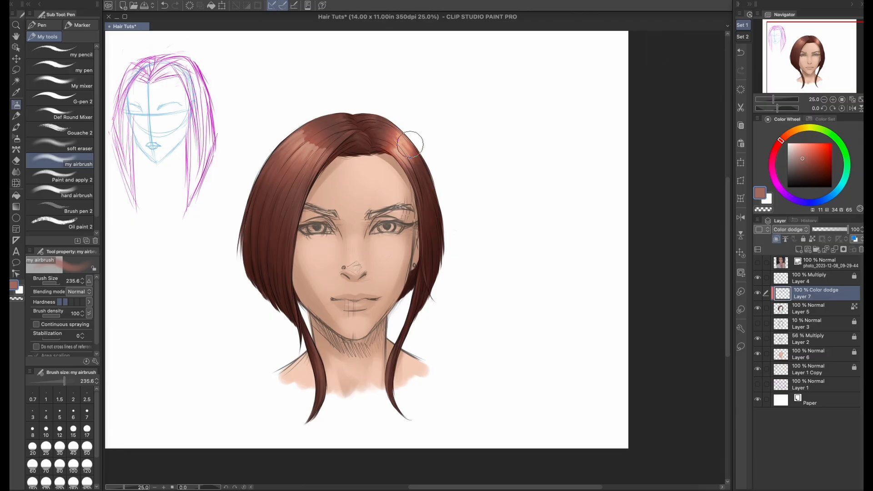
left_click_drag(305, 129, 335, 155)
mouse_move(311, 127)
left_mouse_down()
mouse_move(335, 157)
mouse_move(348, 157)
left_mouse_up()
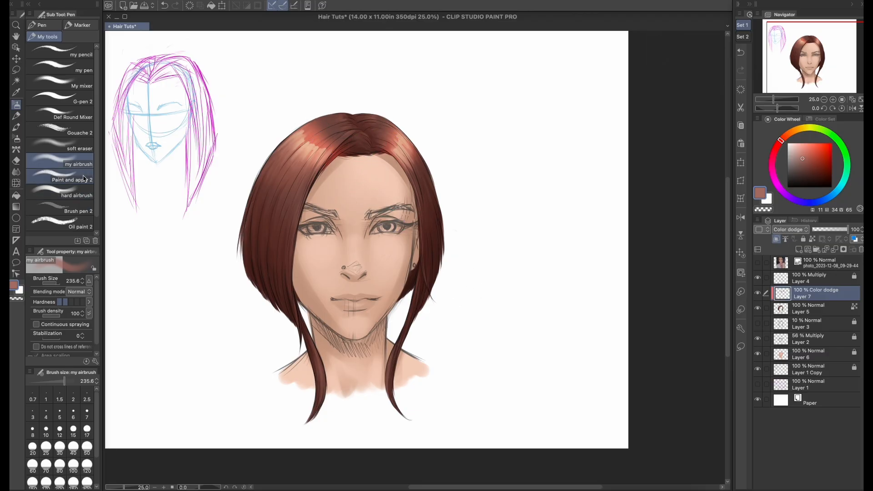
- Soften the edges of the glow around the crown and down the fuller side with the soft eraser
left_click(79, 148)
mouse_move(353, 105)
left_mouse_down()
mouse_move(315, 128)
mouse_move(340, 133)
mouse_move(323, 123)
left_mouse_up()
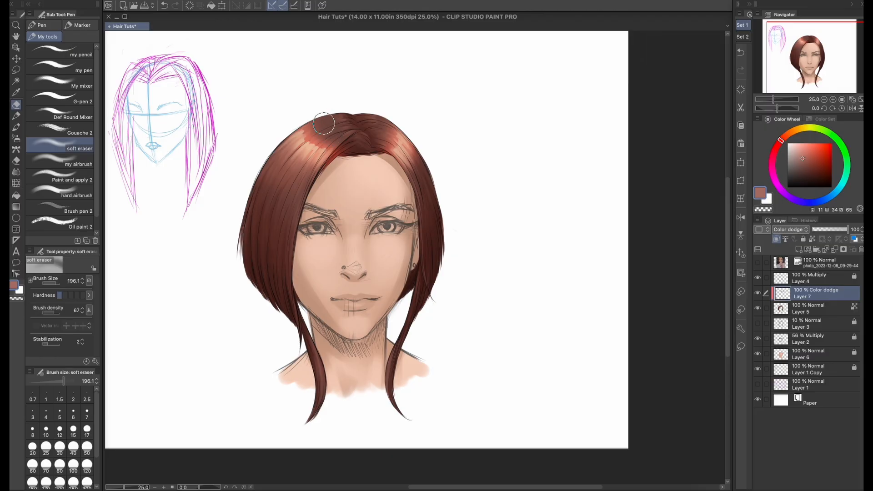
mouse_move(390, 122)
left_mouse_down()
mouse_move(382, 136)
mouse_move(390, 119)
left_mouse_up()
left_click_drag(292, 239, 309, 226)
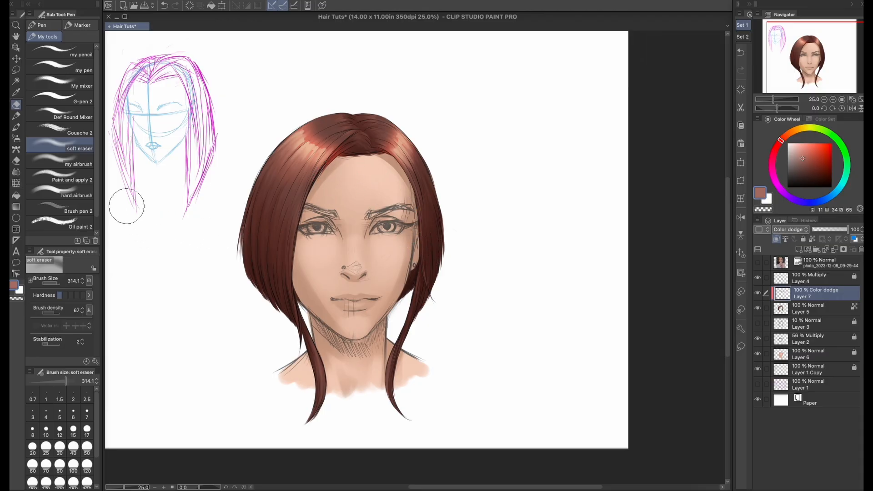
- Paint bright highlight strands on both sides of the parting with My mixer at size 42.7
left_click(76, 85)
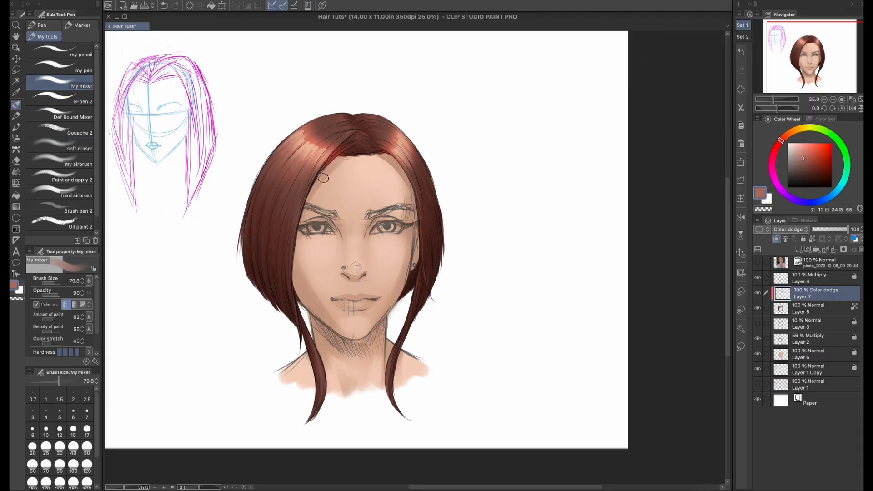
key("bracketleft")
key("bracketleft")
key("bracketleft")
key("bracketleft")
left_click(832, 100)
left_click(833, 100)
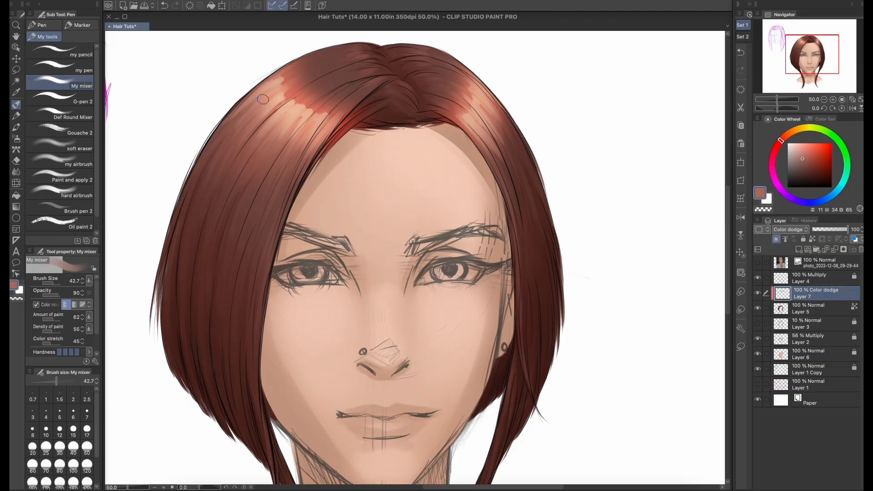
mouse_move(280, 81)
left_mouse_down()
mouse_move(233, 117)
mouse_move(299, 103)
mouse_move(285, 100)
mouse_move(275, 110)
mouse_move(296, 105)
mouse_move(272, 119)
mouse_move(299, 106)
mouse_move(268, 135)
mouse_move(305, 110)
mouse_move(296, 118)
mouse_move(309, 120)
mouse_move(311, 112)
mouse_move(294, 132)
mouse_move(317, 116)
mouse_move(314, 126)
mouse_move(334, 120)
mouse_move(318, 140)
left_mouse_up()
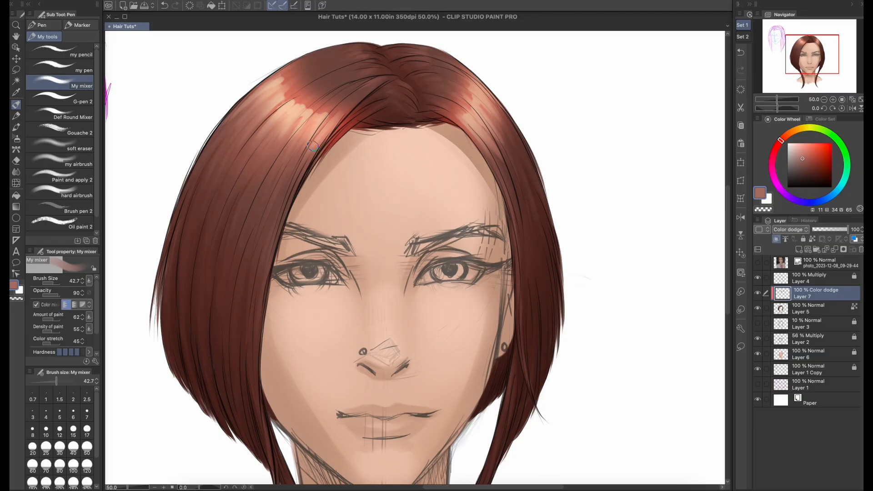
left_click_drag(278, 88, 241, 129)
mouse_move(465, 118)
left_mouse_down()
mouse_move(483, 120)
mouse_move(476, 96)
mouse_move(487, 108)
mouse_move(476, 90)
mouse_move(490, 108)
mouse_move(475, 83)
mouse_move(488, 98)
left_mouse_up()
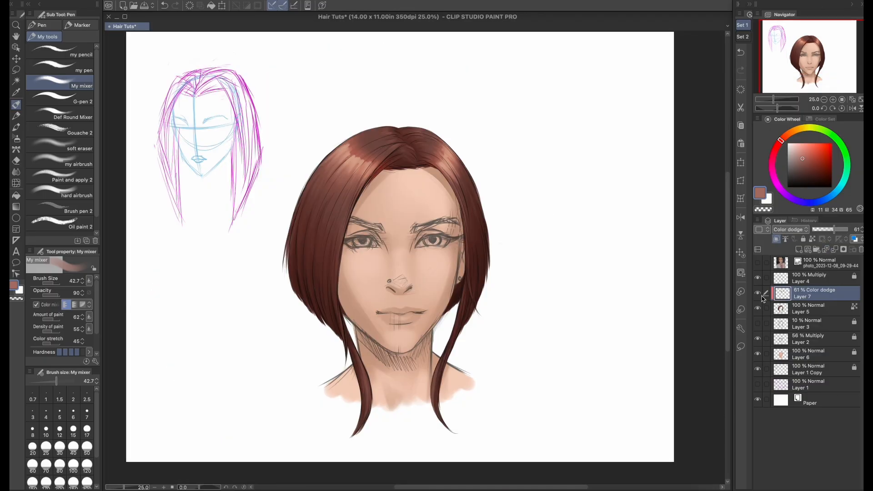
- Lower the Color dodge layer's opacity to 50% and compare the hair with the layer hidden and shown
left_click(757, 294)
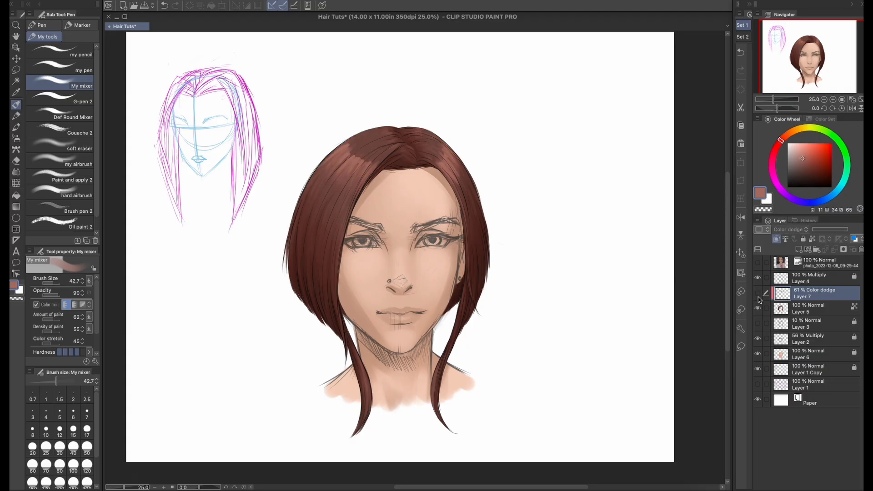
left_click(757, 293)
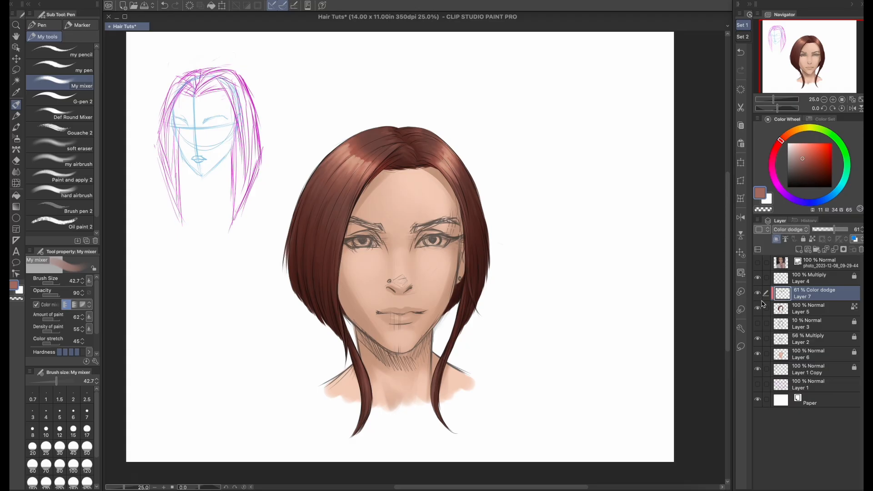
left_click_drag(839, 229, 831, 231)
left_click(758, 294)
left_click(758, 294)
- Fade the highlights near the crown on both sides of the parting with the soft eraser, reducing its size to 168.9
left_click(72, 148)
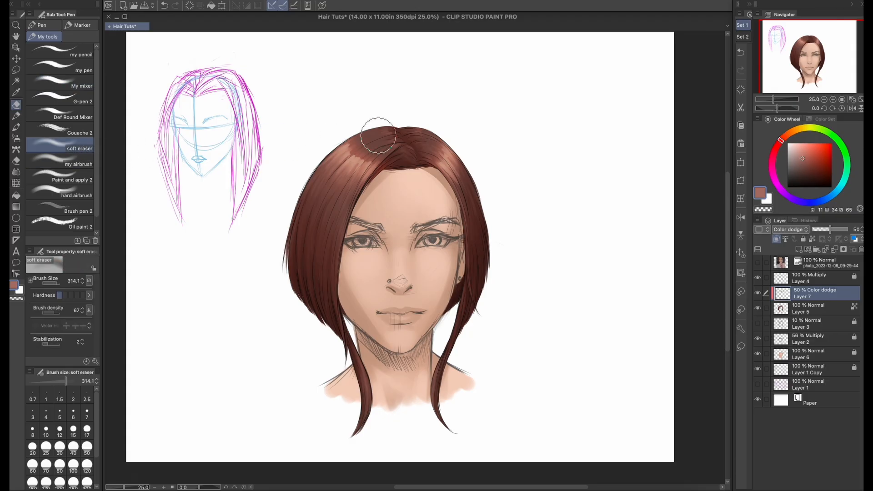
mouse_move(393, 147)
left_mouse_down()
mouse_move(380, 137)
mouse_move(358, 141)
left_mouse_up()
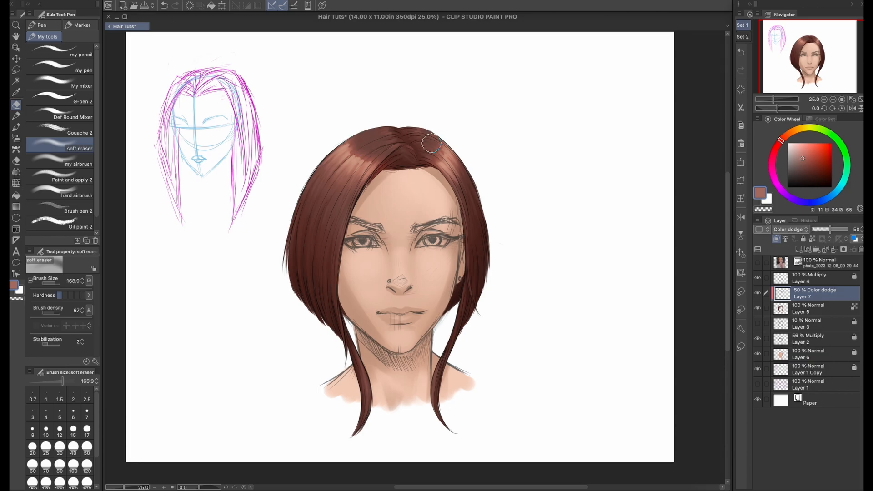
left_click_drag(429, 143, 431, 138)
- Set Layer 7's opacity to 39% while comparing it hidden and shown, and merge it down into Layer 5
left_click_drag(835, 233, 850, 234)
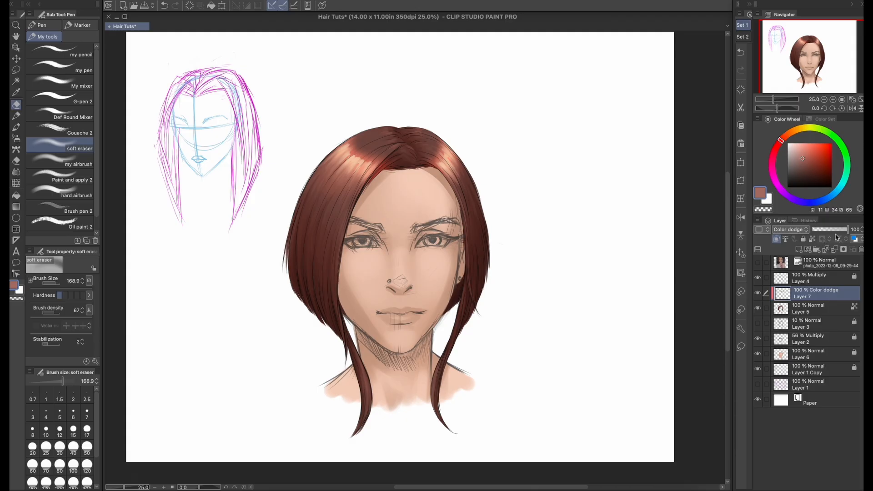
left_click(832, 232)
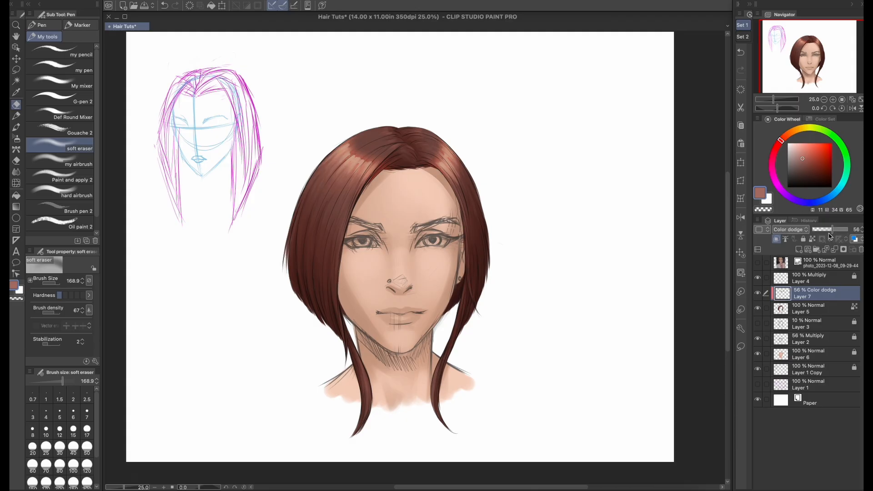
left_click_drag(829, 233, 830, 234)
left_click(758, 293)
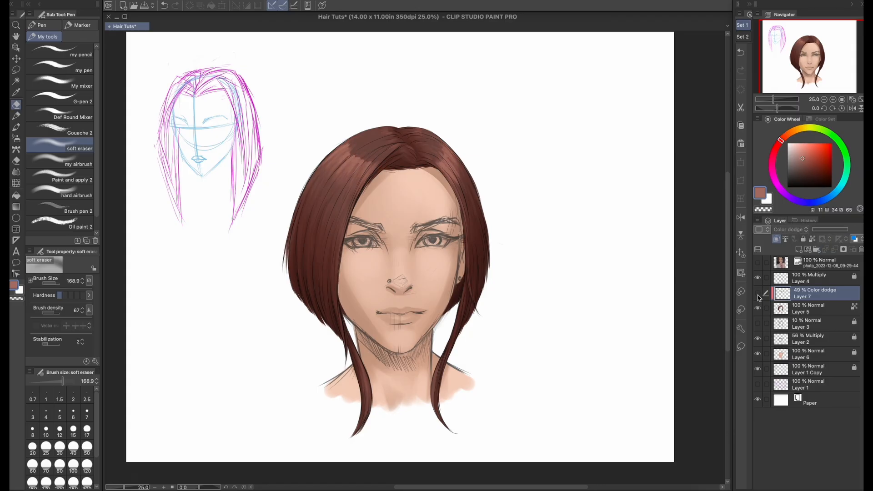
left_click(822, 229)
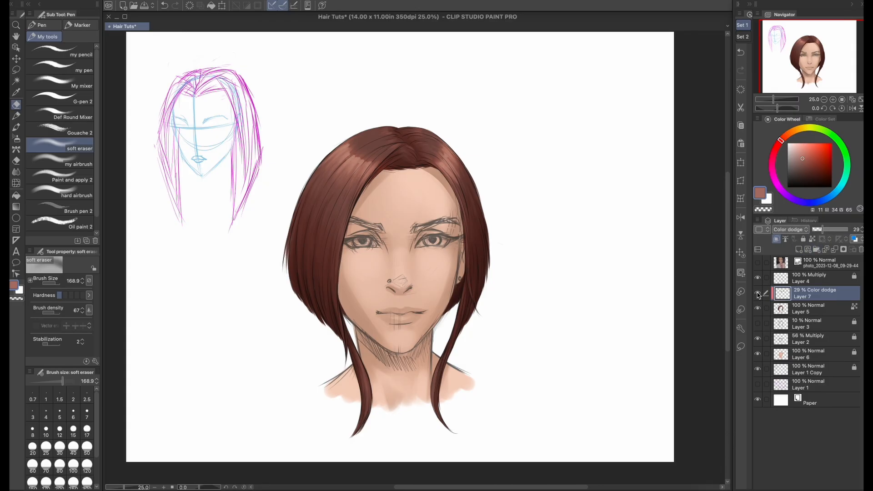
left_click(758, 294)
left_click(758, 294)
left_click(757, 297)
left_click(756, 296)
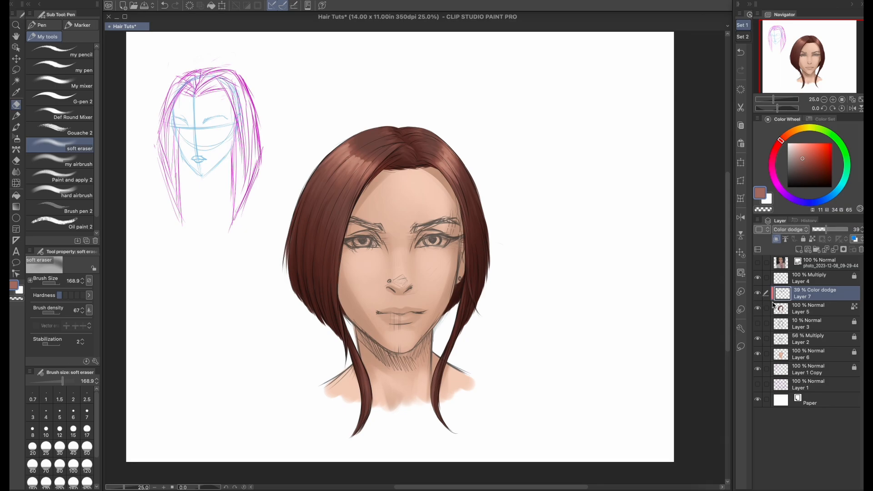
left_click(835, 251)
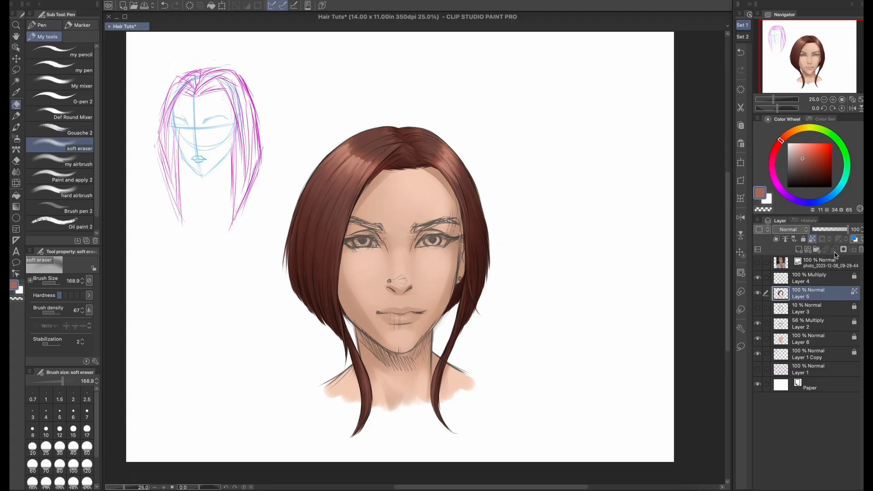
- Sample dark reddish brown near the parting and adjust the Def Round Mixer's brush size dynamics, lowering the minimum value and raising the pen-pressure curve
left_click(832, 99)
left_click(833, 99)
left_click_drag(810, 58, 804, 49)
left_click(443, 117, "alt")
key("p")
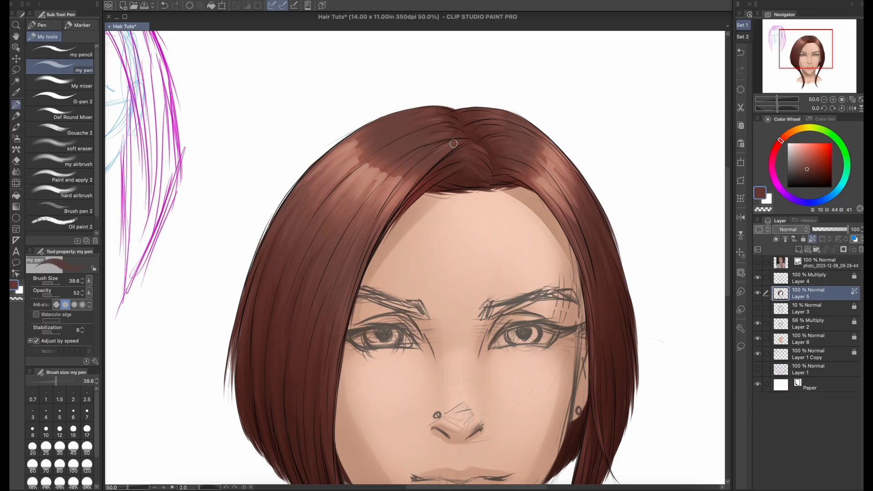
left_click(89, 114)
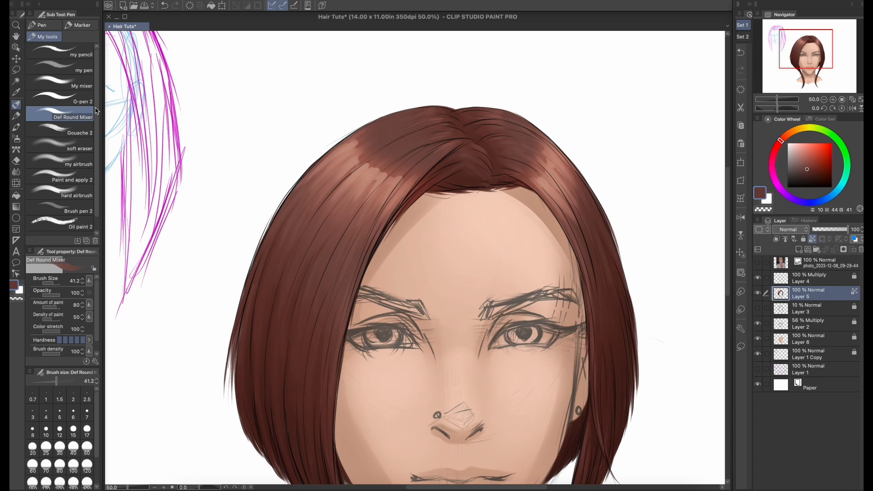
left_click(95, 362)
left_click(282, 148)
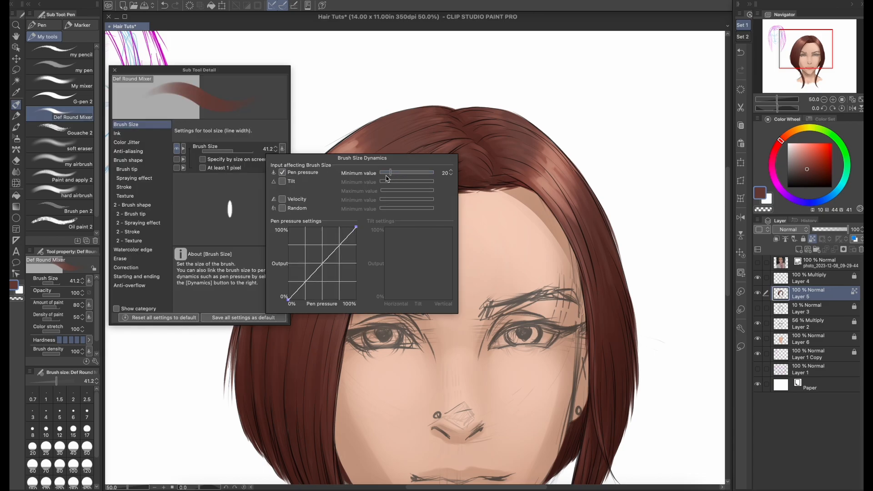
left_click_drag(390, 173, 380, 178)
mouse_move(323, 263)
left_mouse_down()
mouse_move(318, 233)
mouse_move(316, 248)
left_mouse_up()
left_click(313, 118)
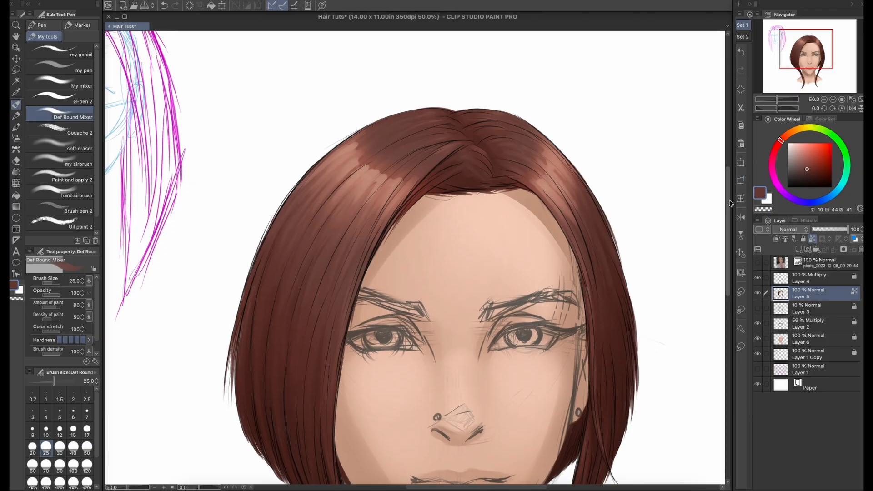
- Paint fine strands through the hair in sampled highlight and darker brown tones with the Def Round Mixer at size 25.3, and unlock Layer 5's transparent pixels
scroll(563, 148, "down", 3)
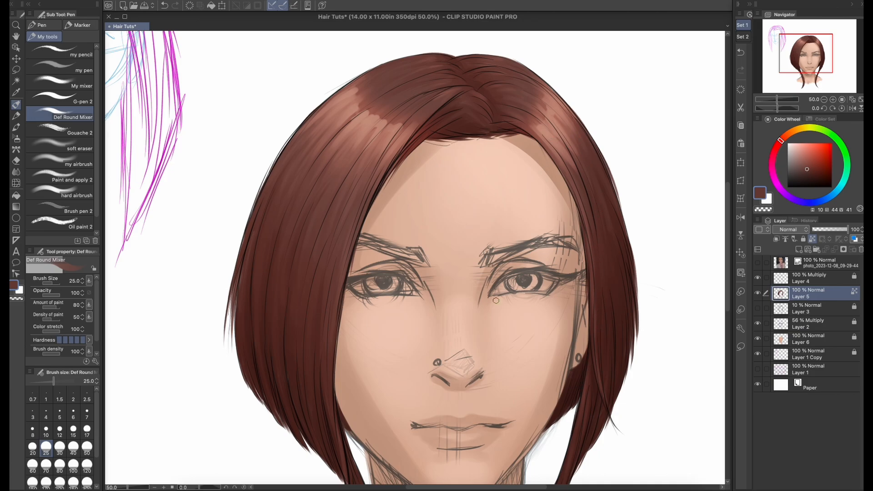
left_click(353, 204, "alt")
left_click(545, 98, "alt")
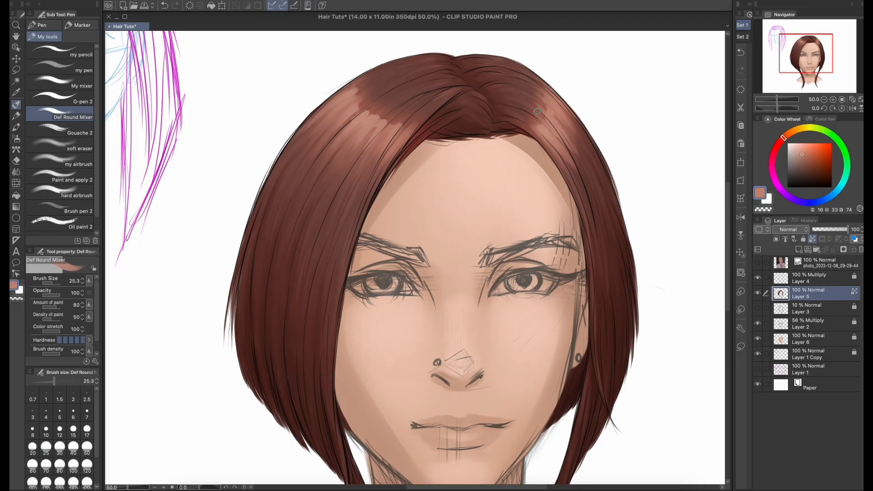
left_click(433, 125, "alt")
left_click(814, 173)
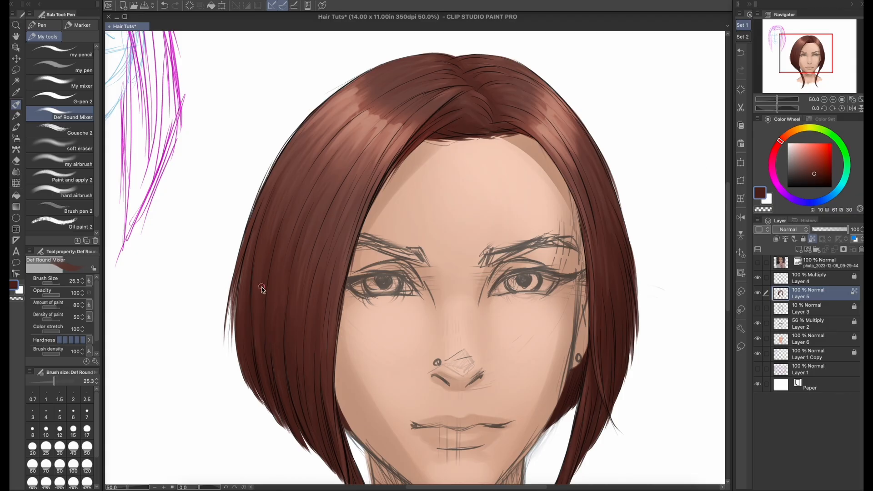
left_click(255, 363, "alt")
left_click_drag(566, 170, 601, 305)
left_click(824, 100)
left_click(824, 99)
left_click(812, 239)
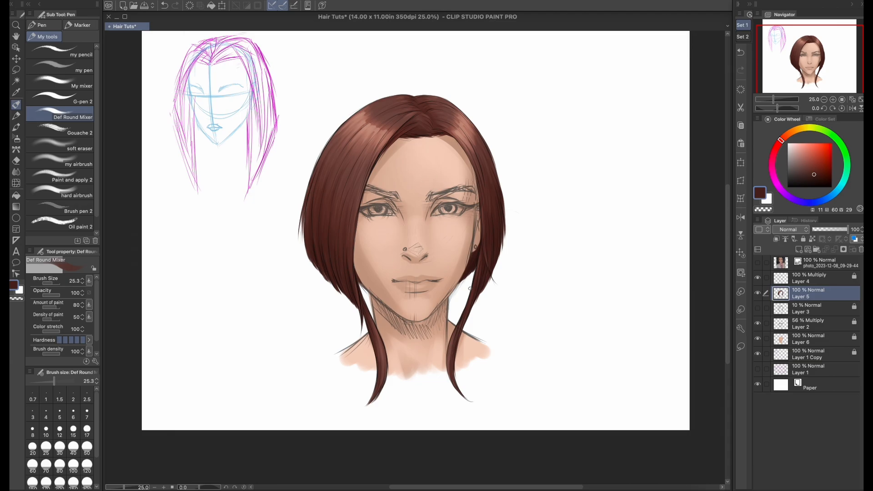
- Try light-blue rim lighting along both outer edges of the hair on a Color dodge layer with the hard airbrush at size 67.9
left_click_drag(324, 148, 300, 218)
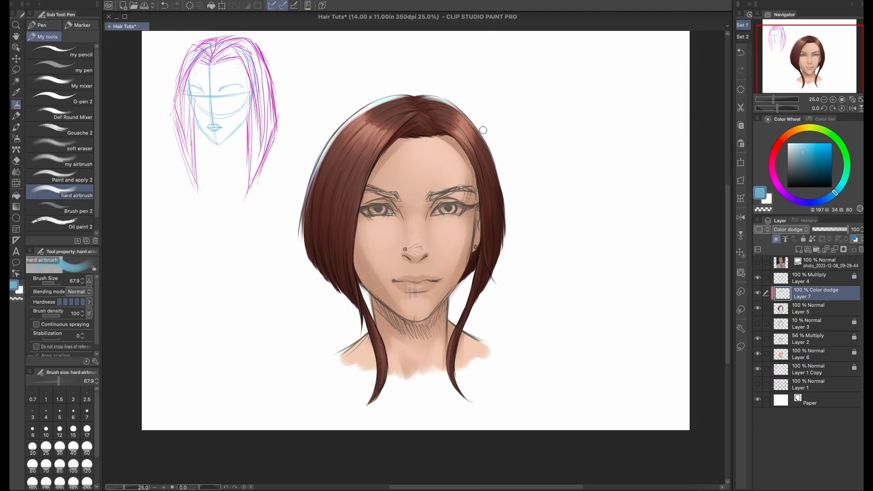
left_click_drag(483, 130, 512, 219)
left_click_drag(495, 154, 508, 221)
left_click_drag(299, 225, 355, 322)
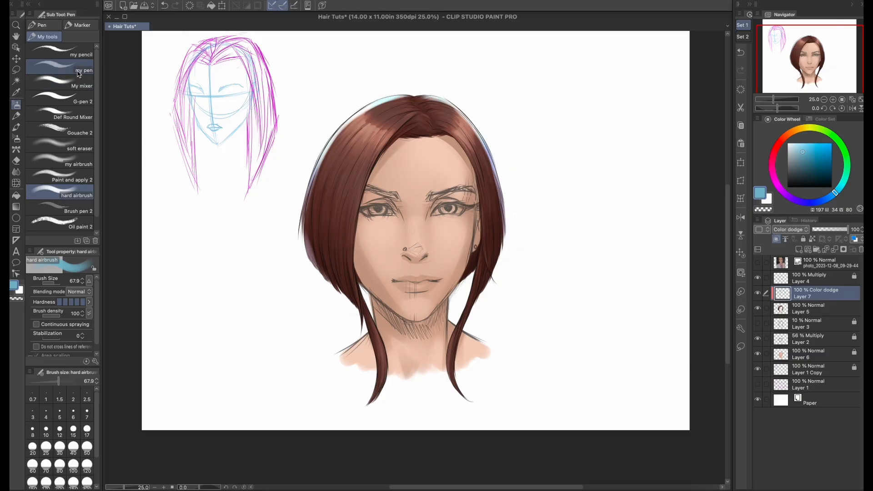
- Try to blend the blue rim light on both sides with My mixer at size 42.7, and delete the Color dodge layer
left_click(82, 84)
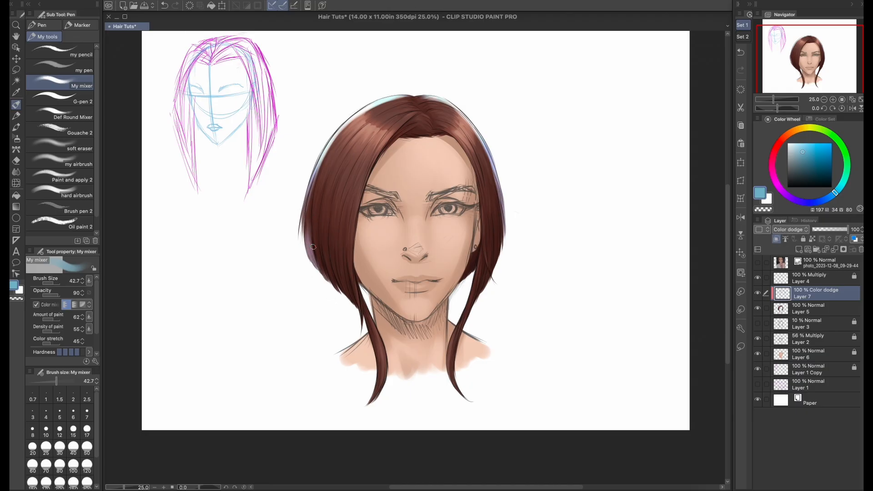
left_click_drag(328, 278, 324, 255)
left_click_drag(499, 207, 501, 244)
key("Delete")
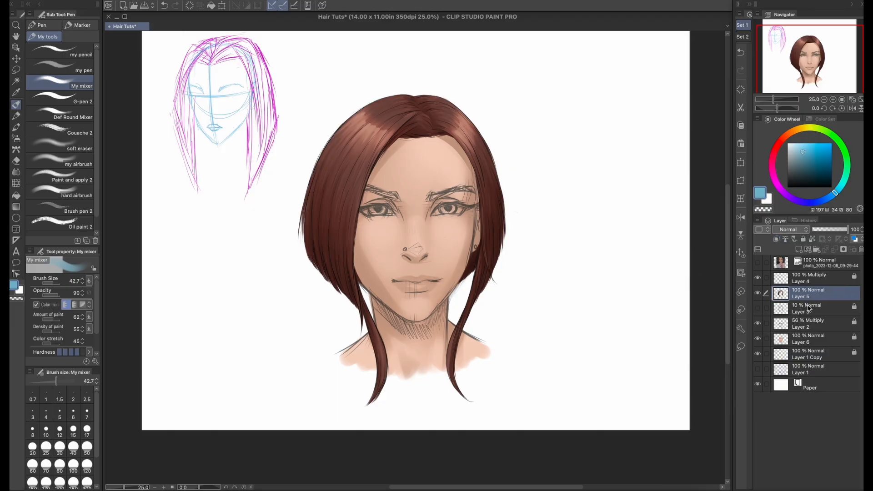
- Fill both eyebrows with reddish brown sampled from the hair, using my pen at size 38.6 and 100% opacity on Layer 6
left_click(812, 239)
left_click(812, 239)
left_click(394, 115, "alt")
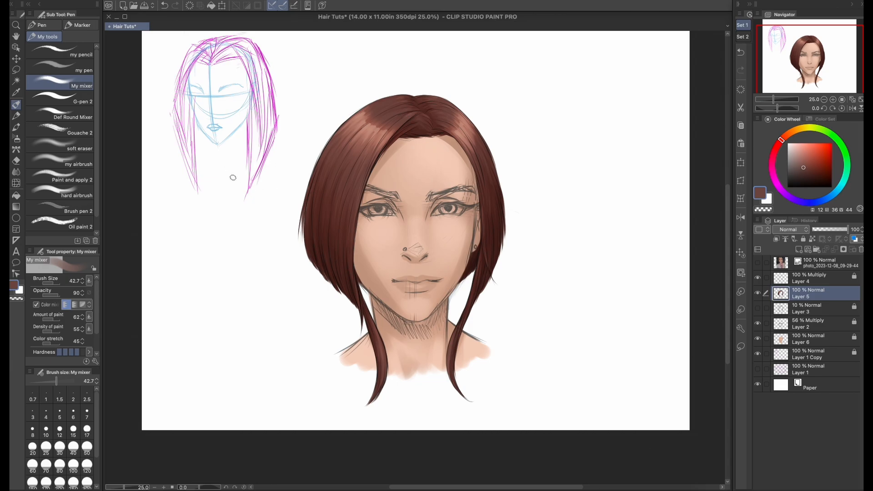
left_click(832, 99)
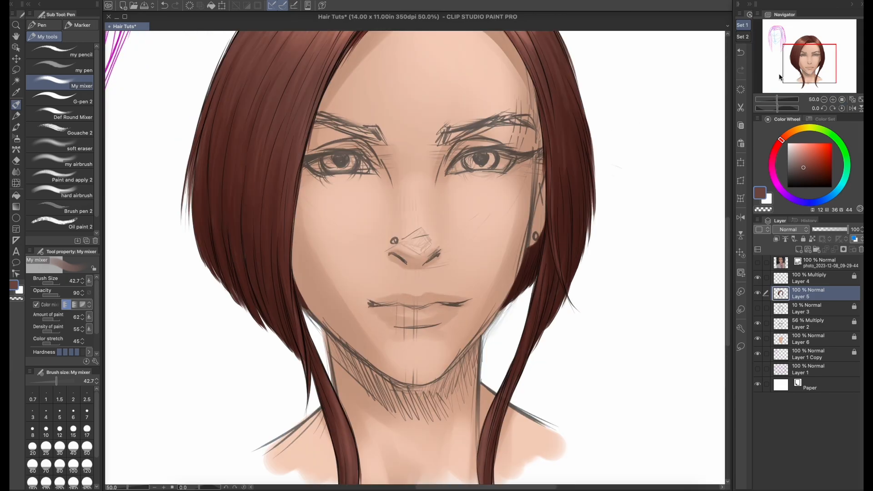
left_click_drag(449, 137, 489, 120)
left_click(83, 66)
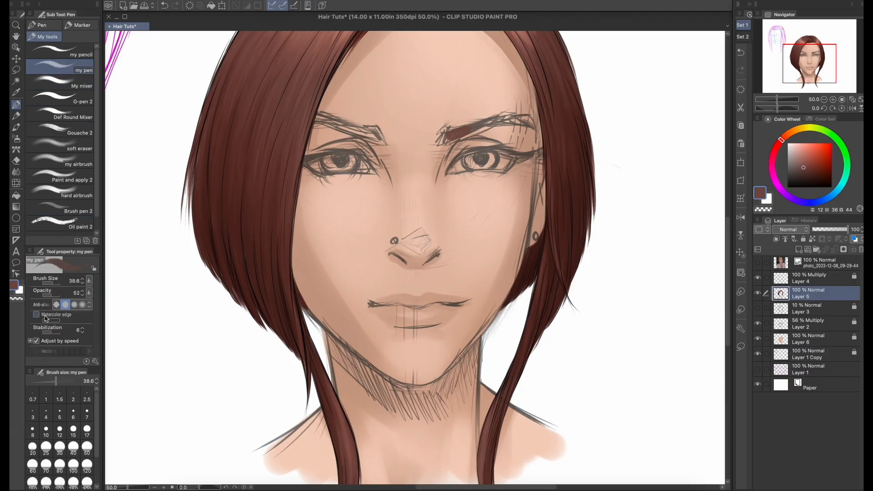
left_click_drag(52, 295, 72, 295)
mouse_move(465, 125)
left_mouse_down()
mouse_move(443, 140)
mouse_move(498, 122)
left_mouse_up()
mouse_move(377, 131)
left_mouse_down()
mouse_move(332, 121)
mouse_move(376, 140)
mouse_move(339, 122)
mouse_move(344, 128)
mouse_move(318, 123)
mouse_move(333, 125)
mouse_move(314, 124)
left_mouse_up()
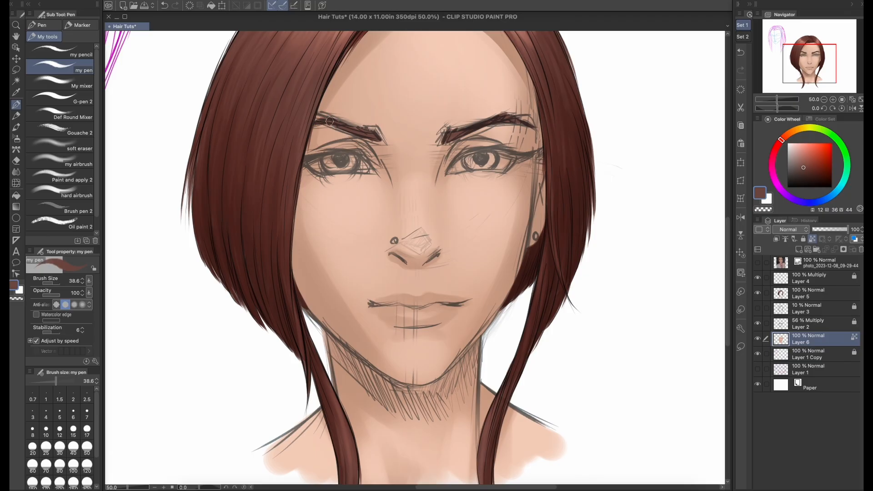
mouse_move(329, 121)
left_mouse_down()
mouse_move(311, 125)
mouse_move(368, 129)
mouse_move(320, 112)
mouse_move(338, 121)
mouse_move(313, 120)
mouse_move(374, 137)
left_mouse_up()
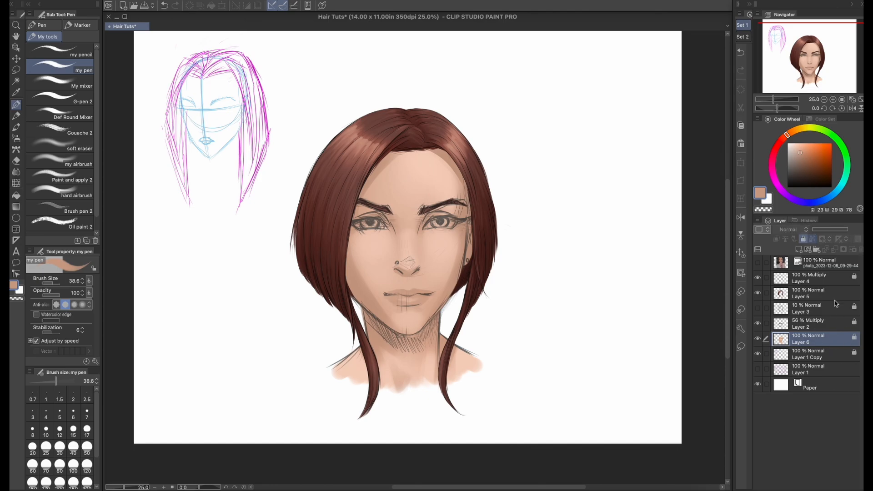
- Lock Layer 5, which holds the hair
left_click(834, 296)
left_click(803, 239)
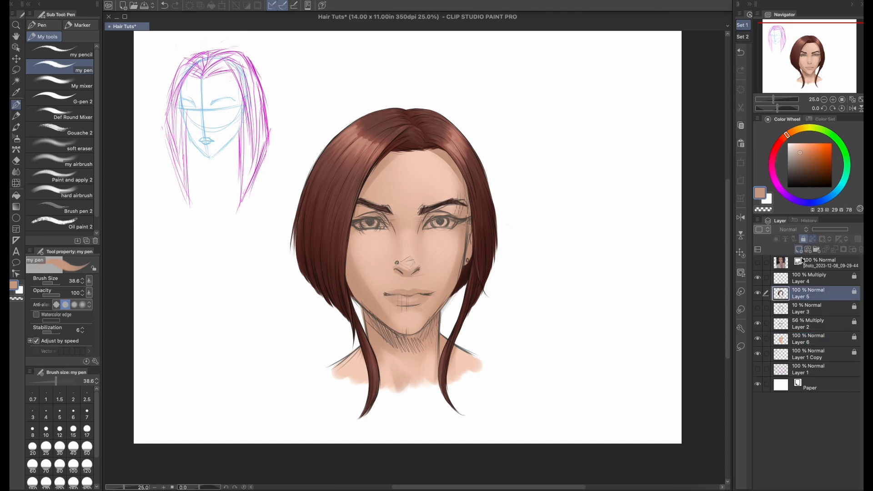